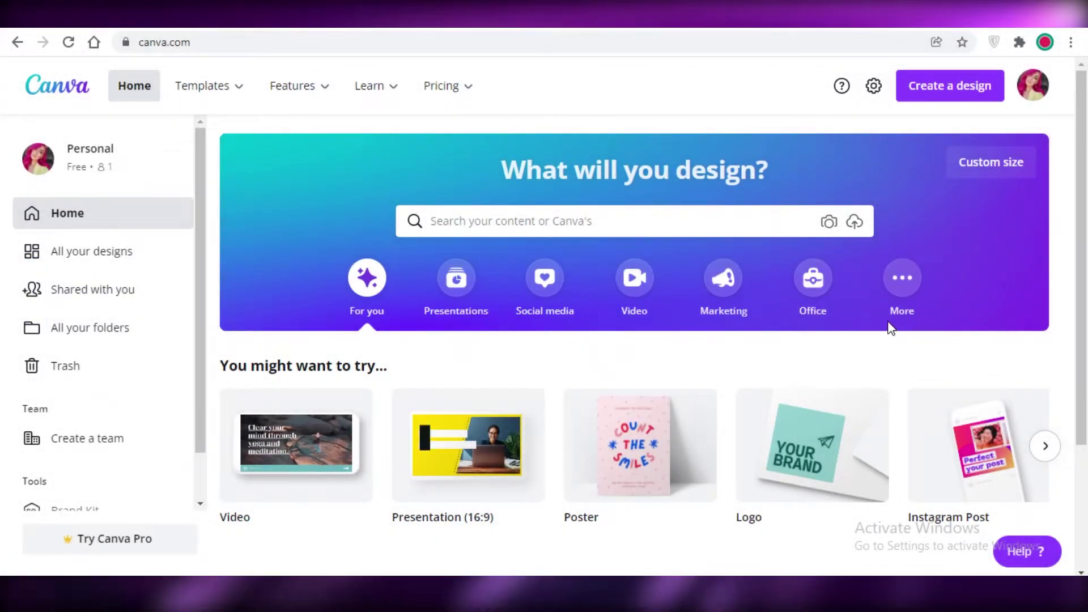
Step: Browse the Flaticon home page and dismiss the Google sign-in prompt
scroll(758, 247, down, 3)
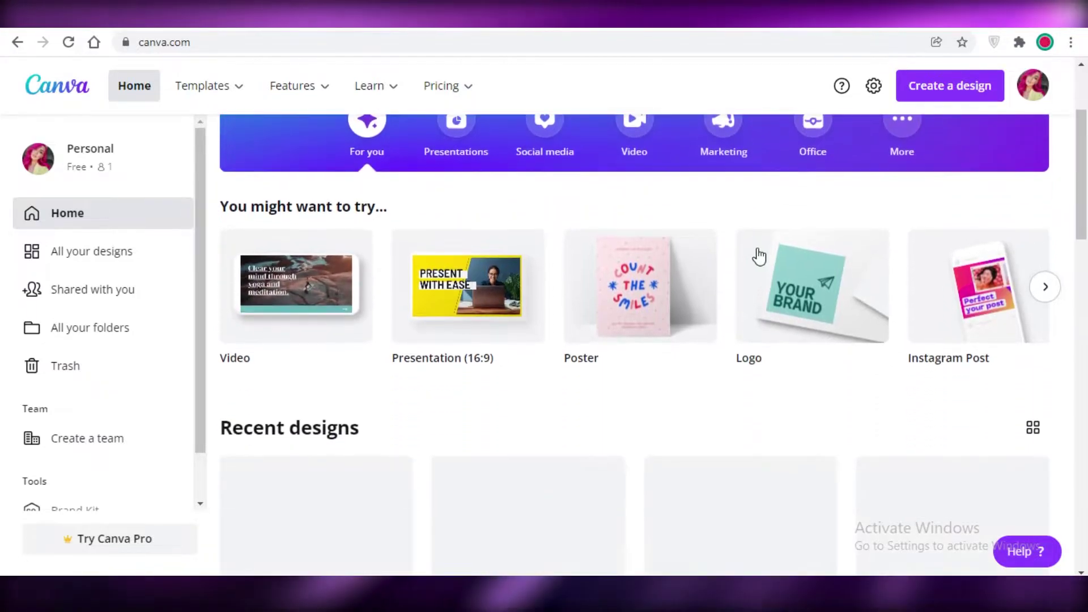
mouse_move(760, 257)
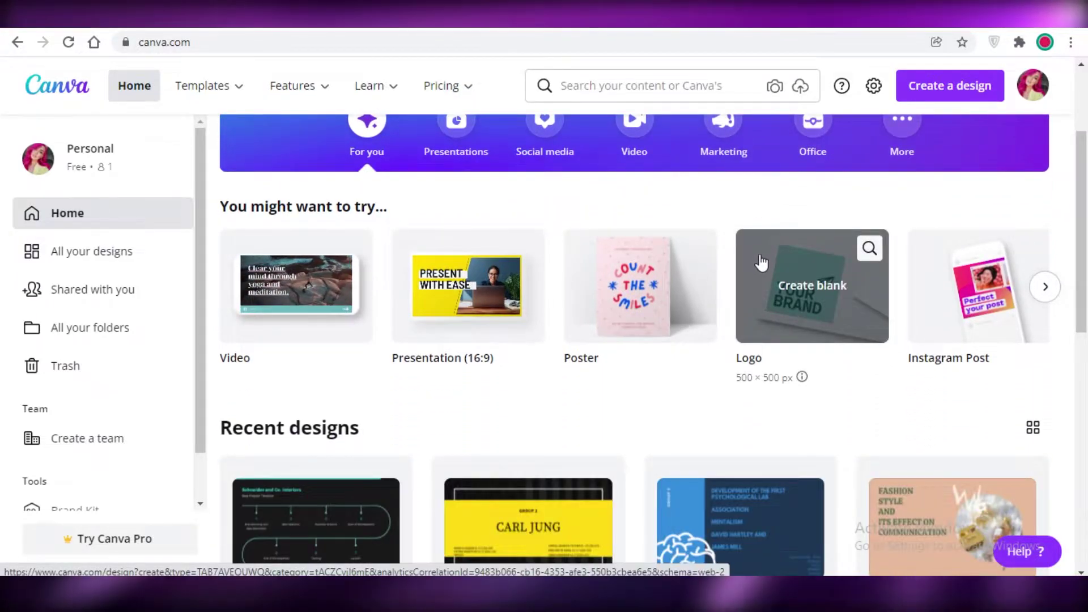
scroll(759, 258, down, 4)
scroll(768, 276, down, 4)
scroll(1086, 299, down, 1)
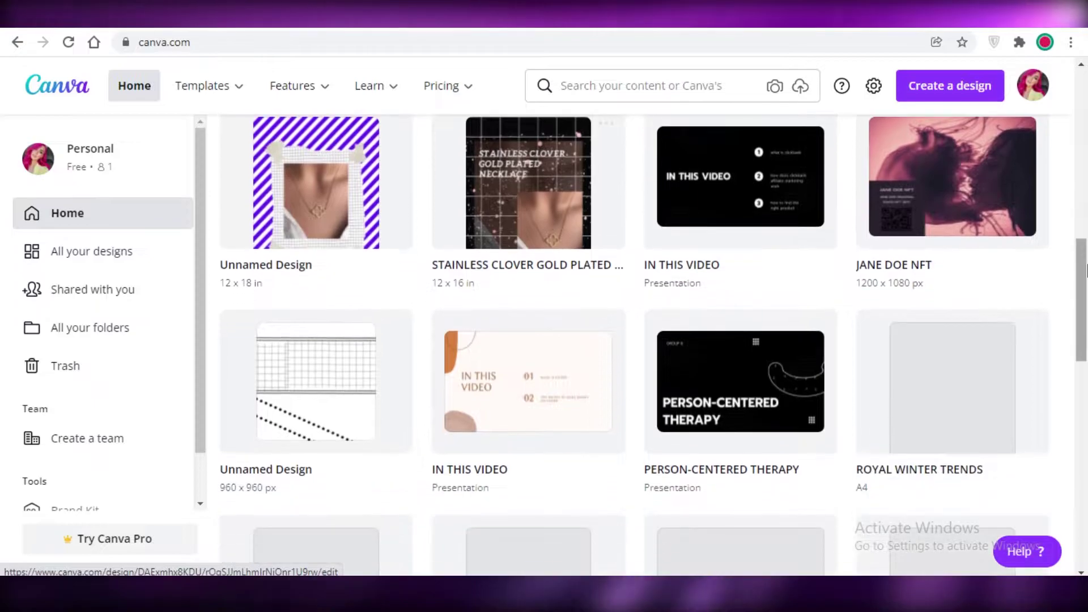
scroll(1085, 303, up, 10)
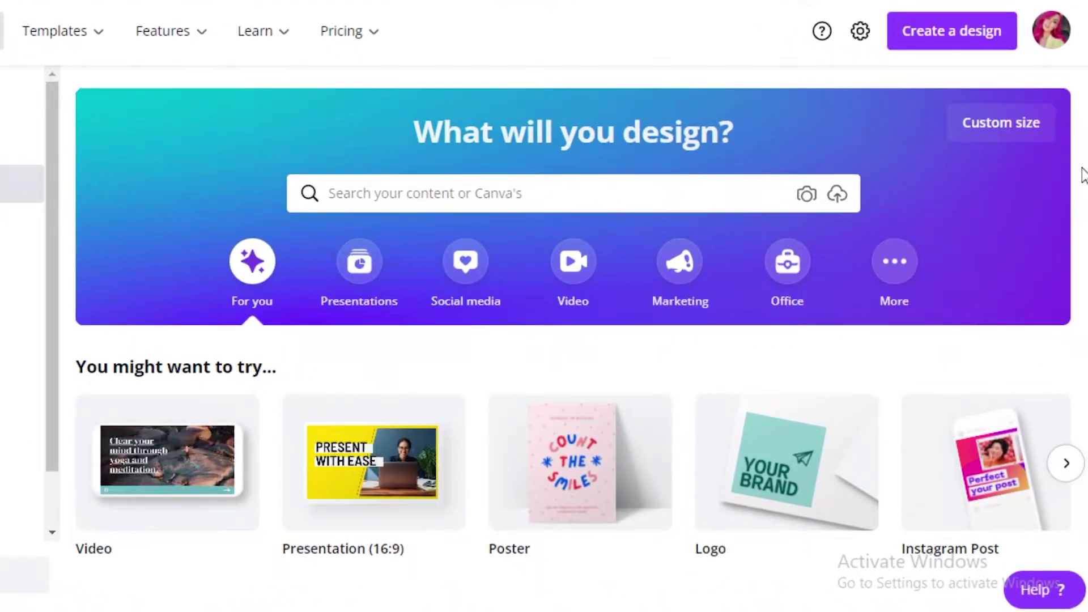
click(1047, 40)
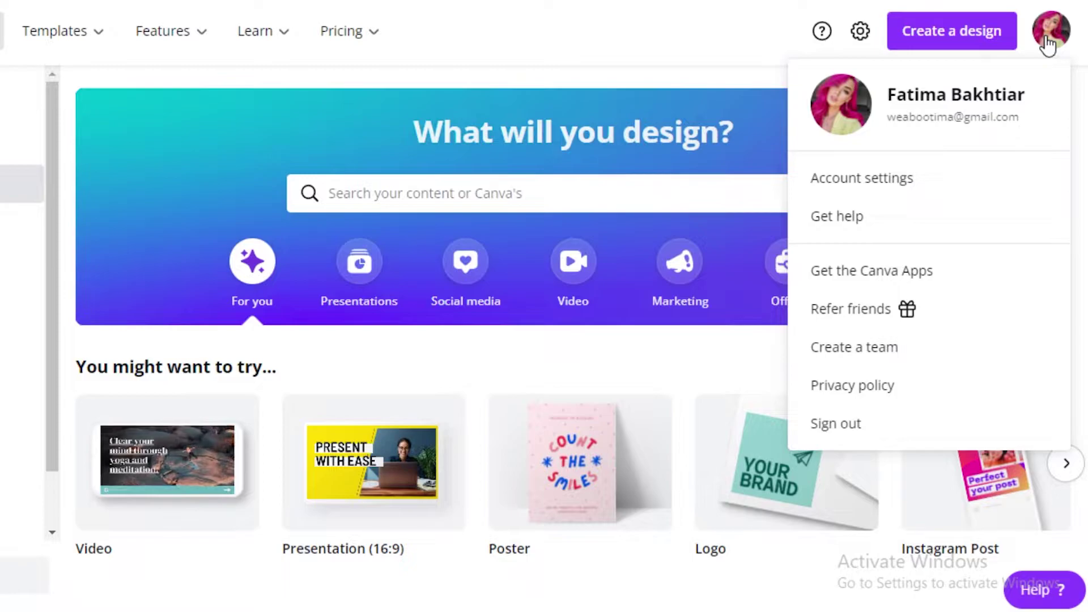
click(1048, 44)
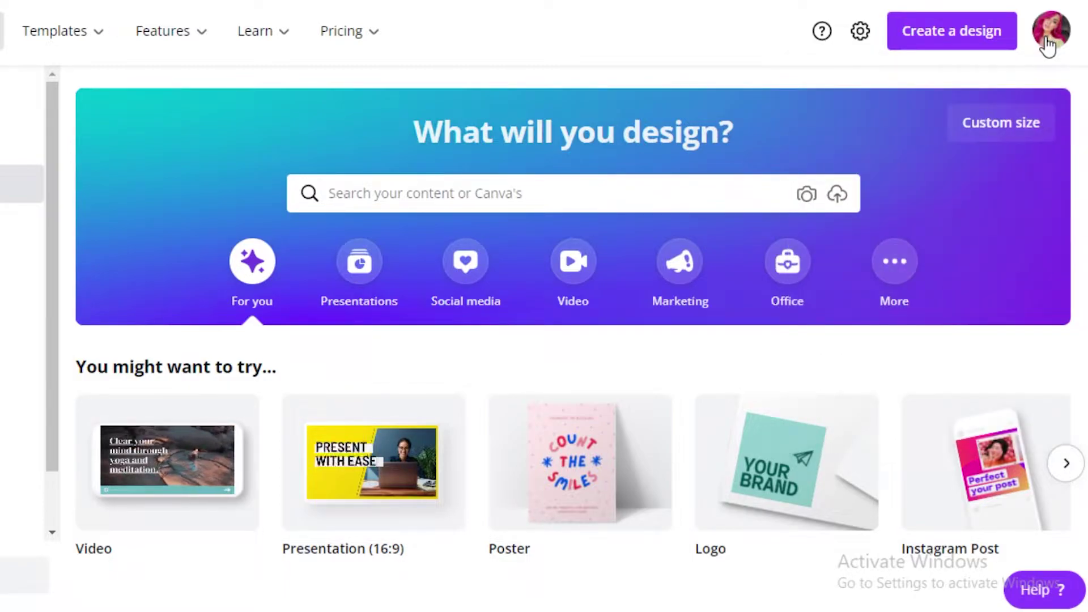
scroll(585, 253, down, 9)
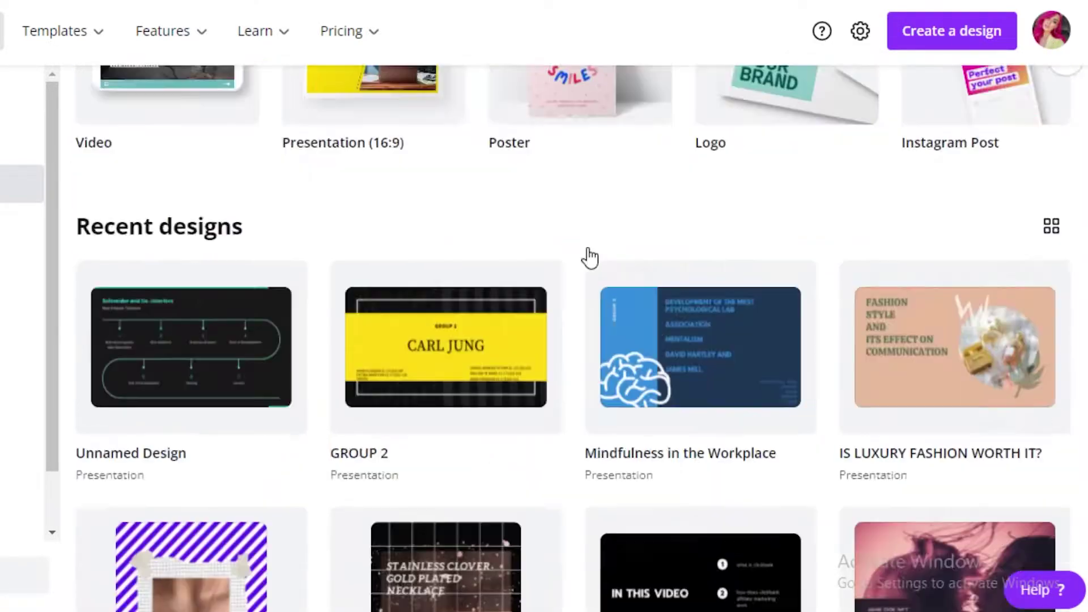
scroll(512, 116, up, 8)
scroll(657, 221, up, 1)
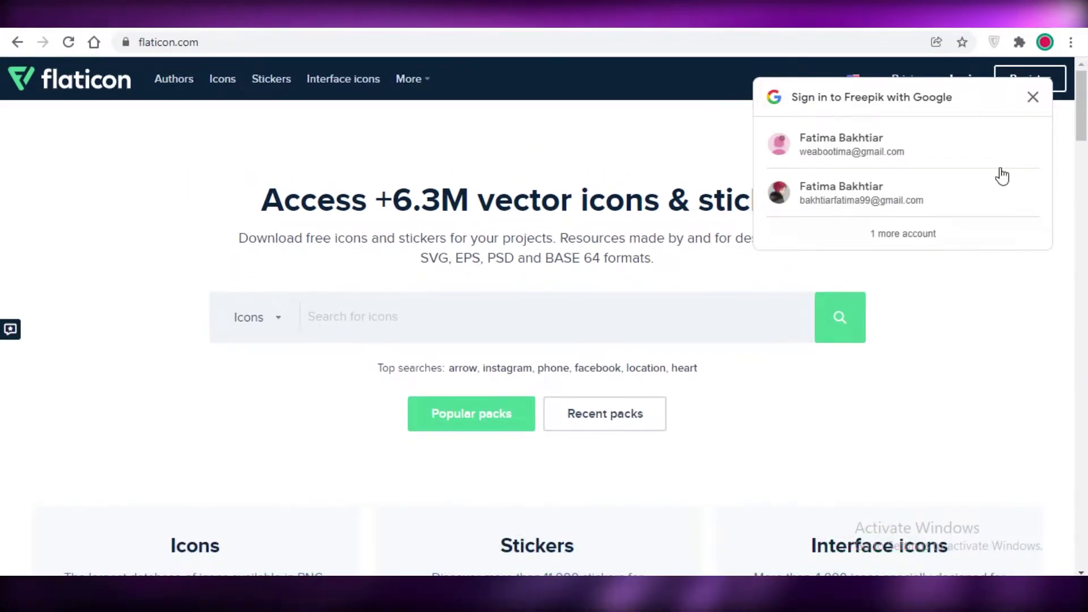
click(1032, 97)
Step: Keep the search type on Icons and search for 'food'
click(231, 321)
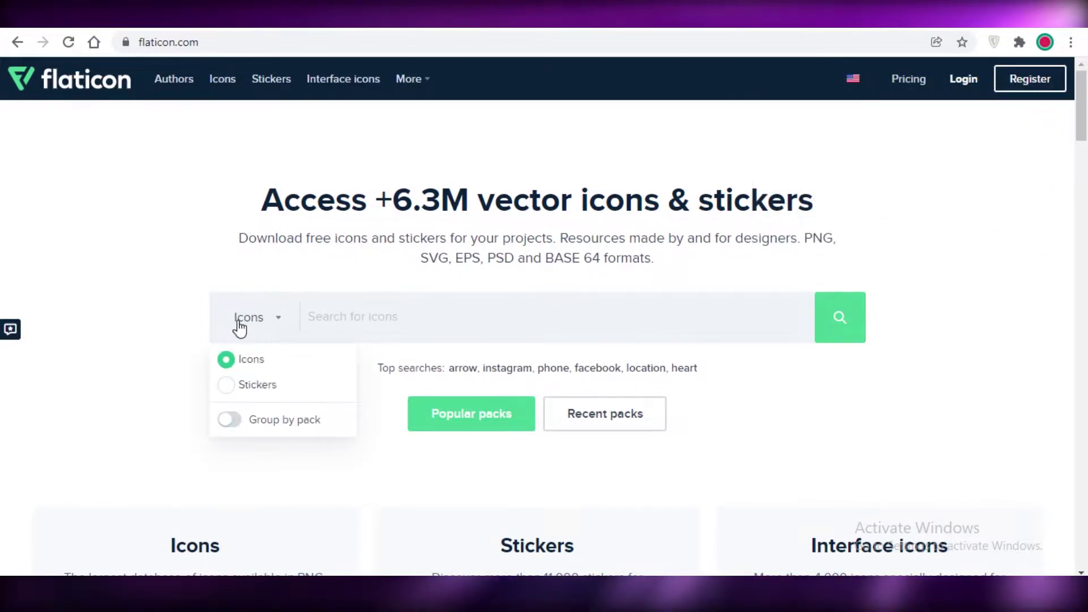
click(233, 322)
click(377, 307)
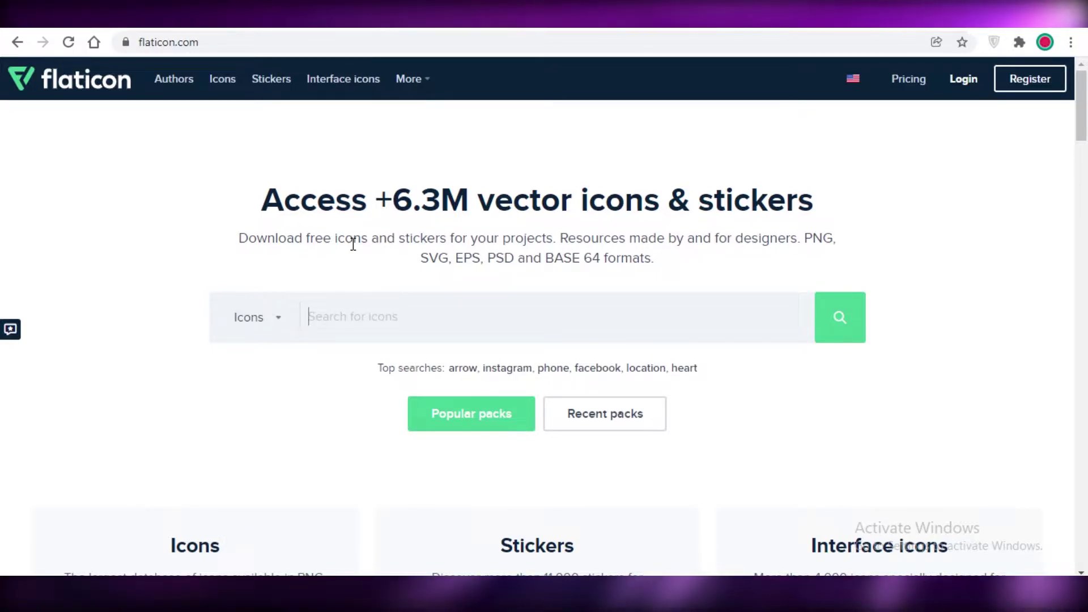
text(food)
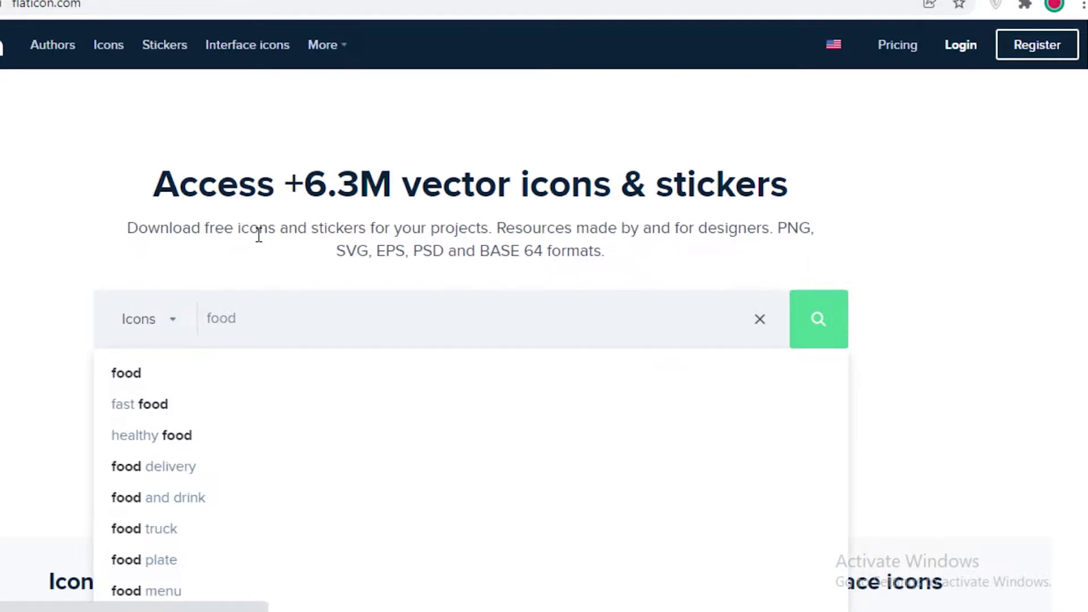
key(Return)
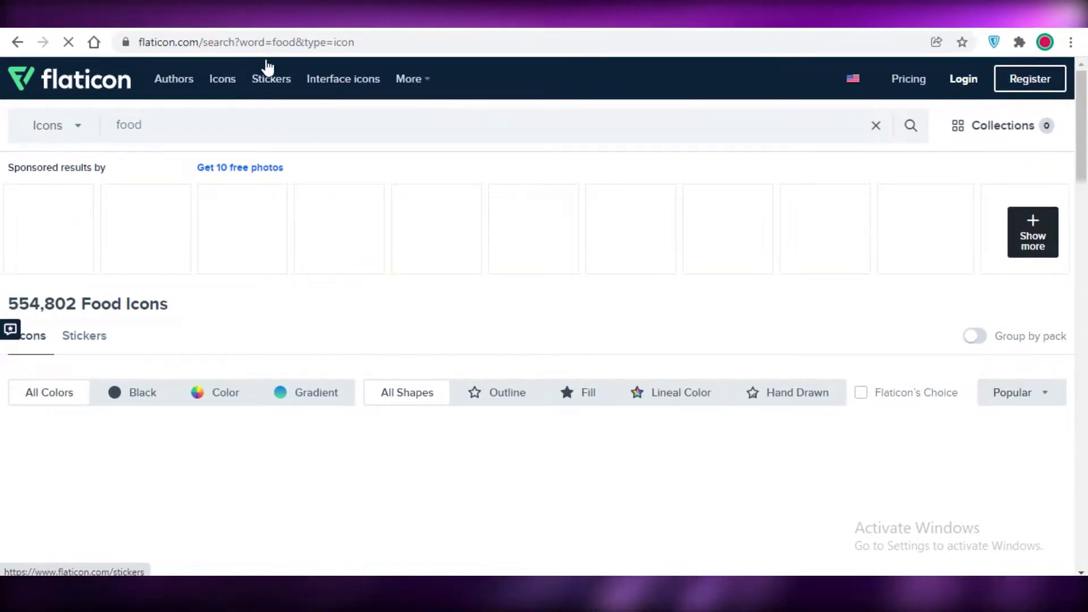
Step: Scroll the food results and open the 'Pizza free icon' detail page
scroll(515, 219, down, 5)
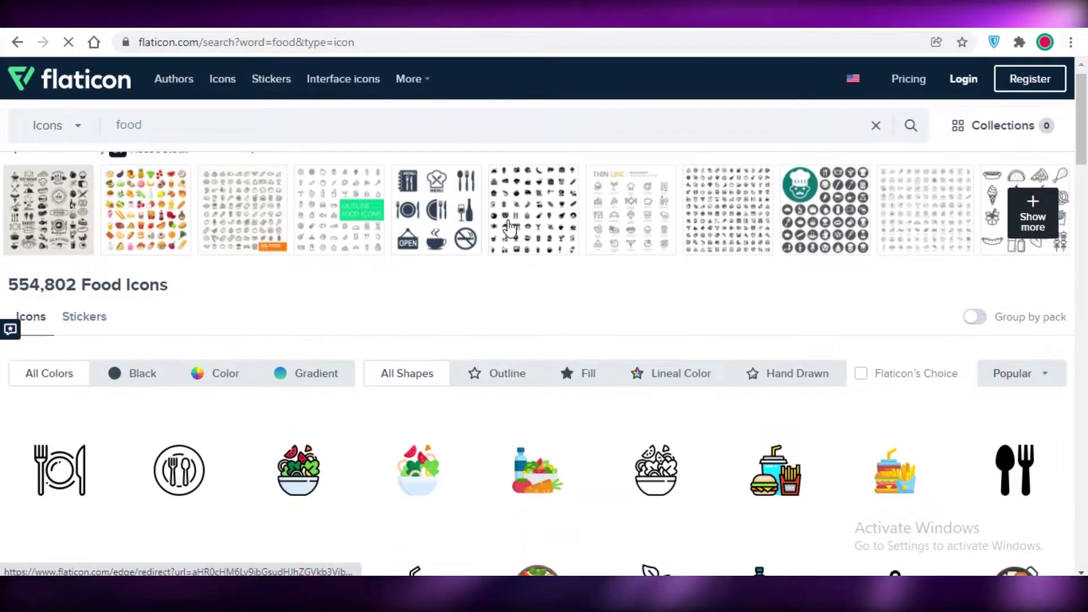
scroll(126, 214, down, 3)
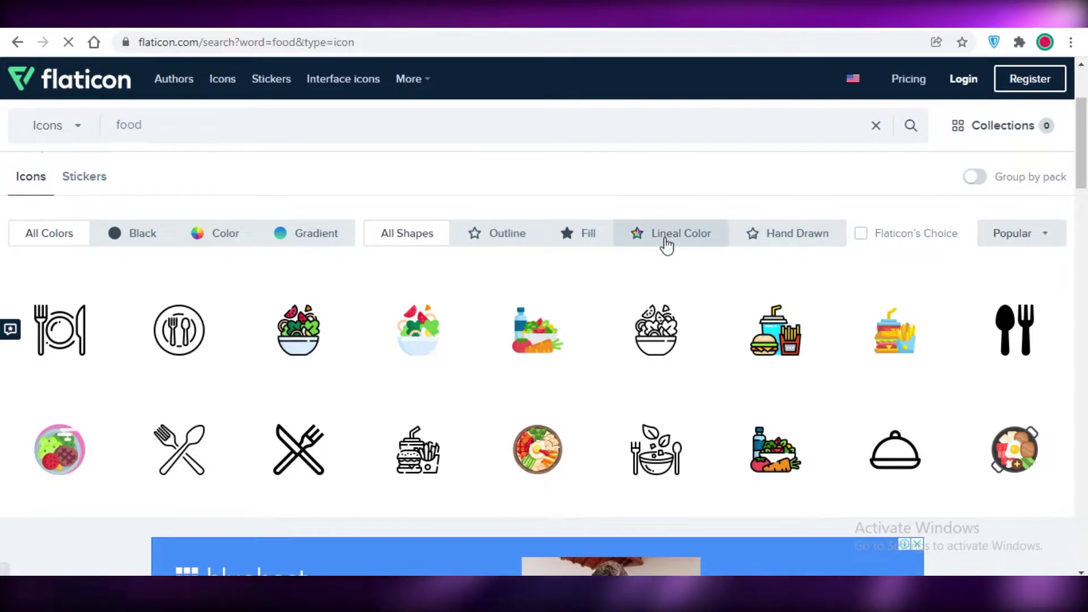
scroll(964, 256, down, 4)
scroll(964, 256, down, 8)
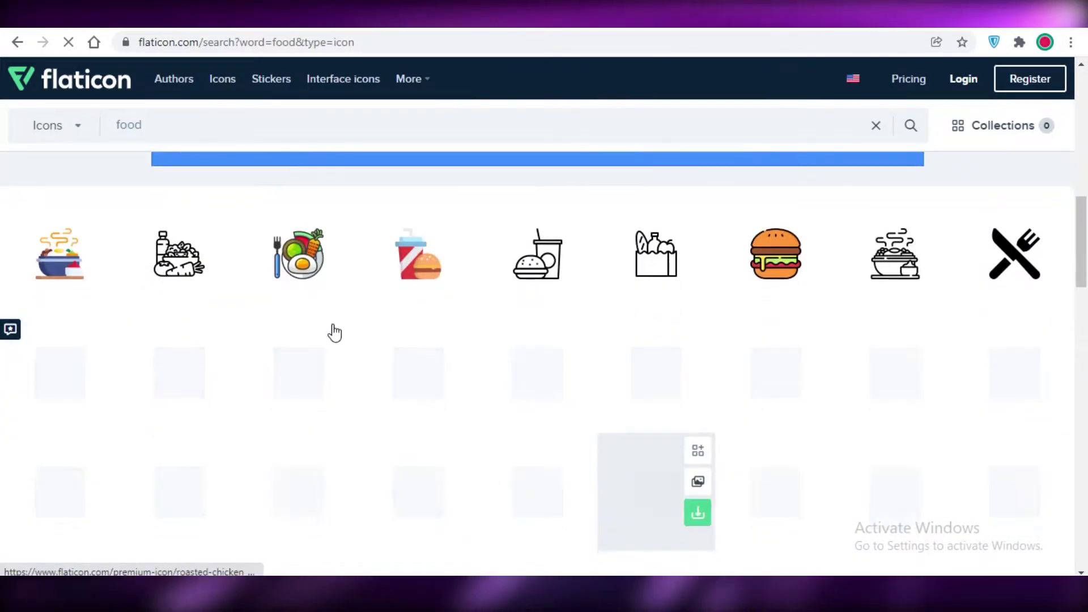
scroll(265, 322, up, 4)
scroll(266, 322, down, 7)
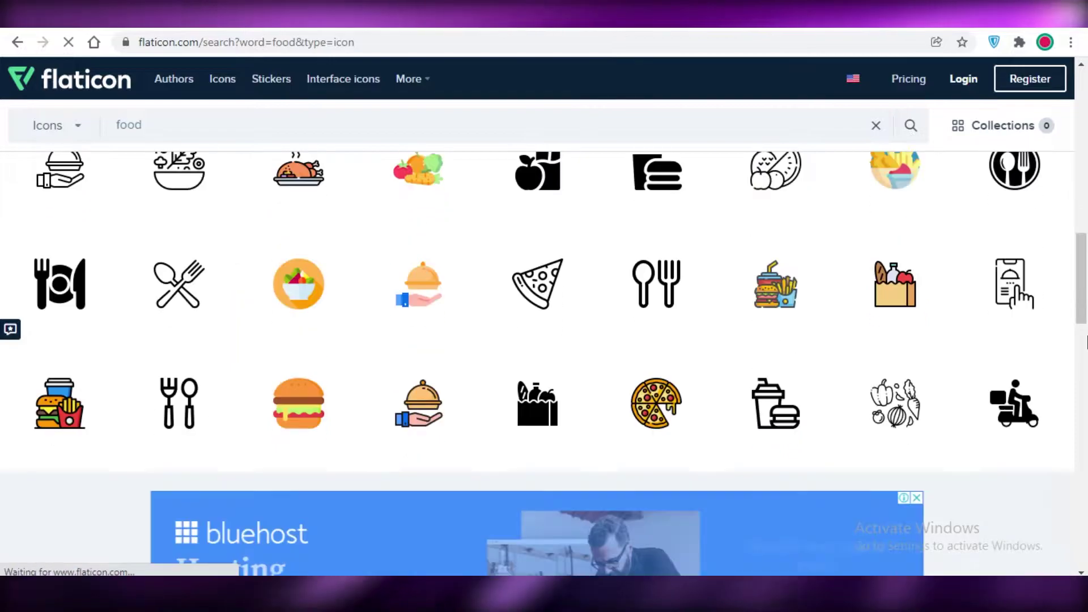
scroll(988, 368, up, 4)
scroll(607, 329, down, 5)
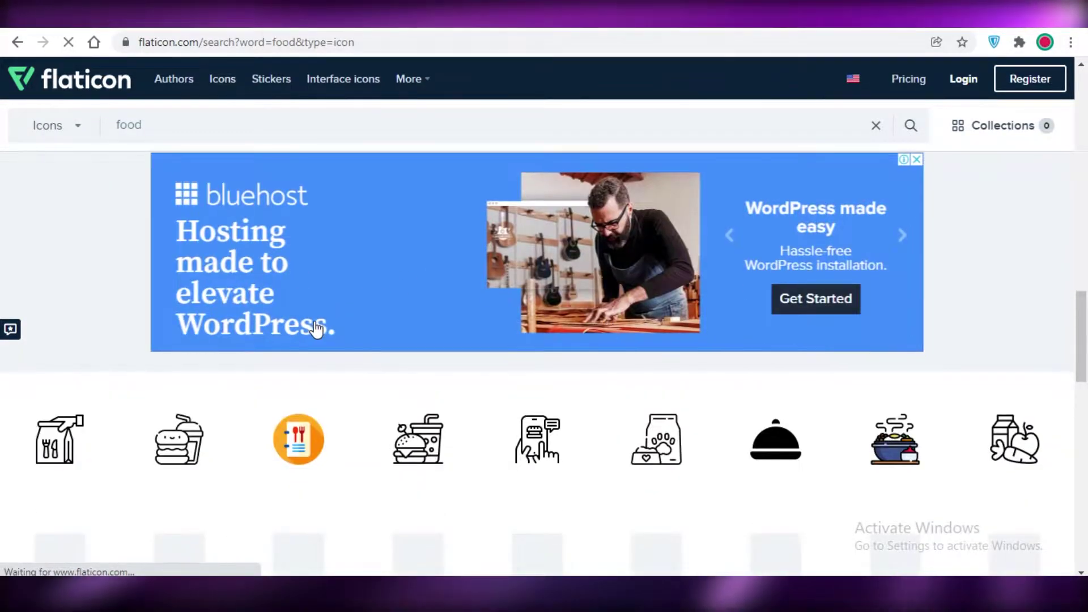
scroll(313, 331, down, 5)
scroll(726, 359, up, 5)
scroll(657, 281, up, 4)
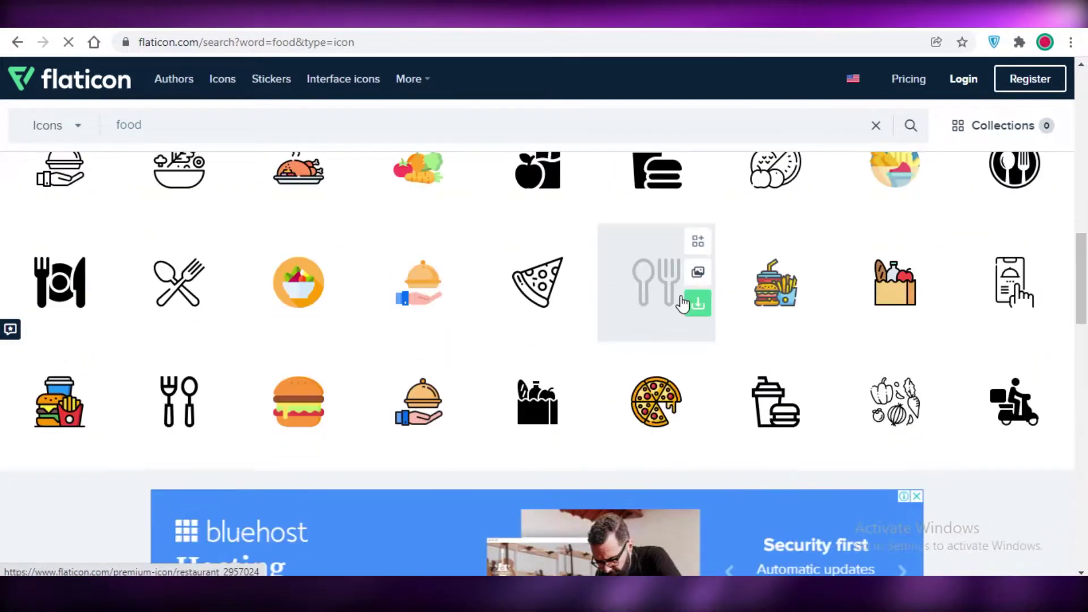
scroll(935, 277, down, 2)
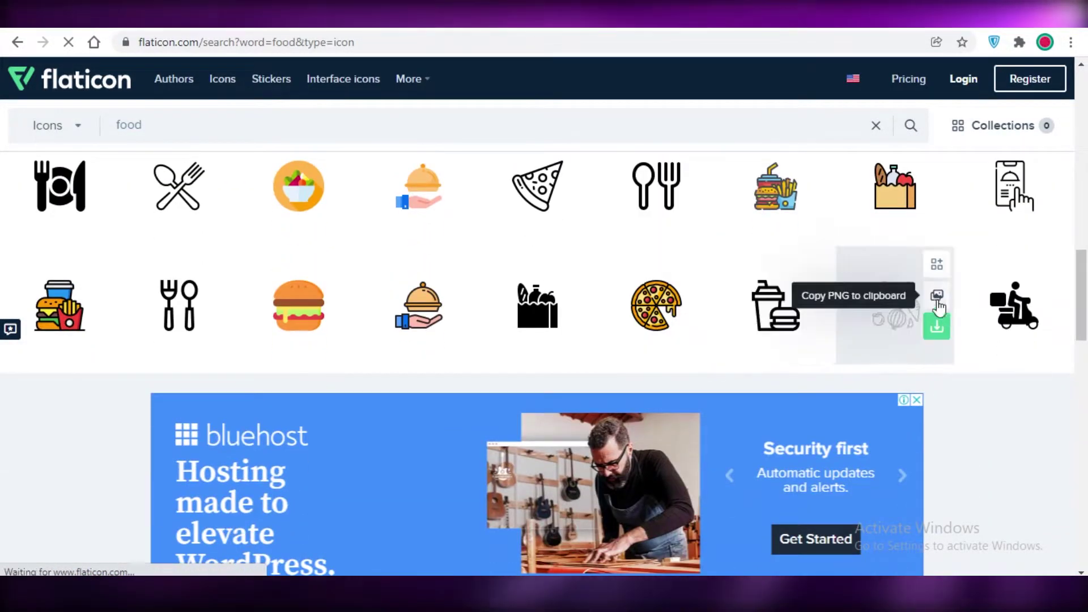
click(652, 297)
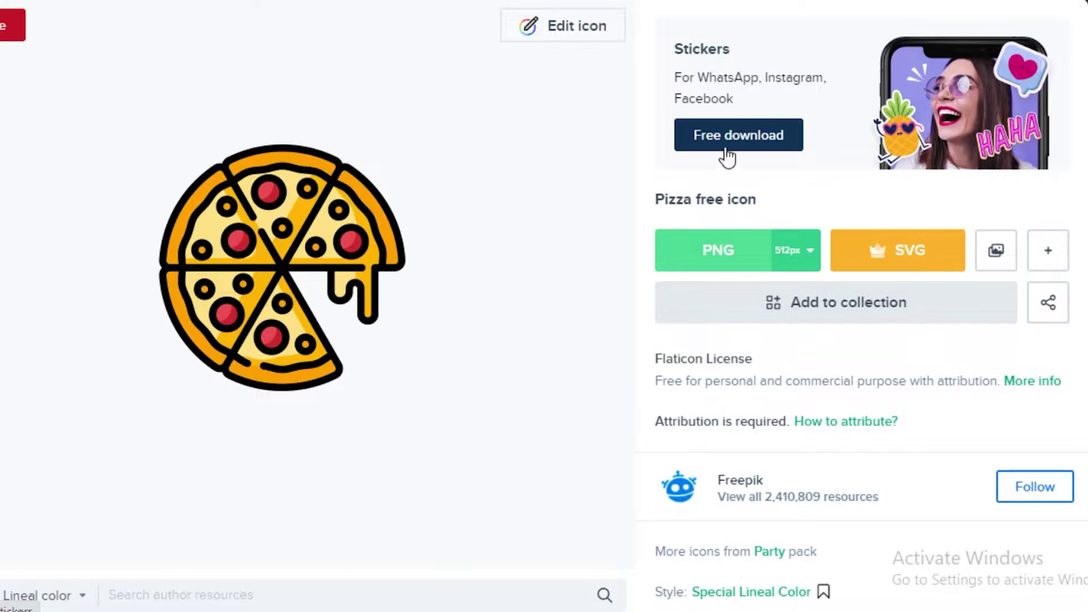
Step: Back on the pizza page, download it free as pizza.png and close the attribution reminder
click(754, 131)
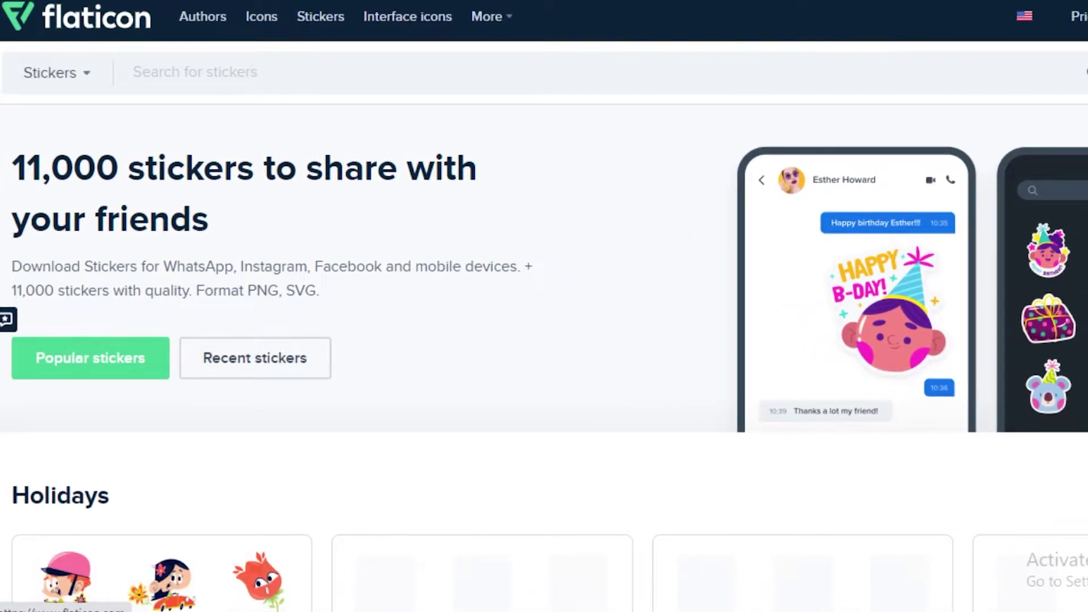
key(alt+Left)
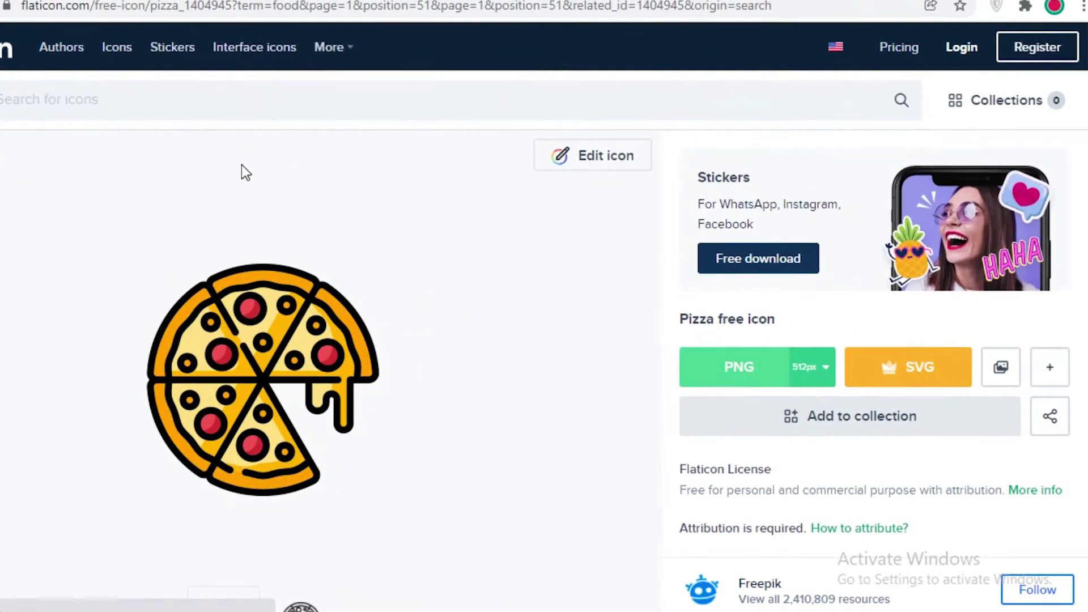
scroll(686, 333, down, 1)
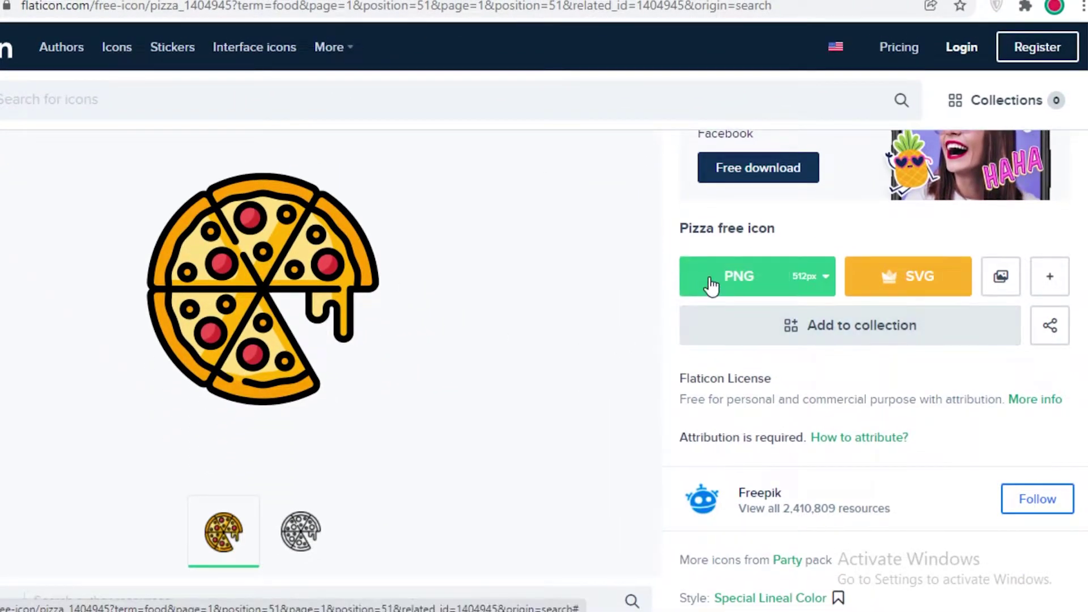
click(729, 274)
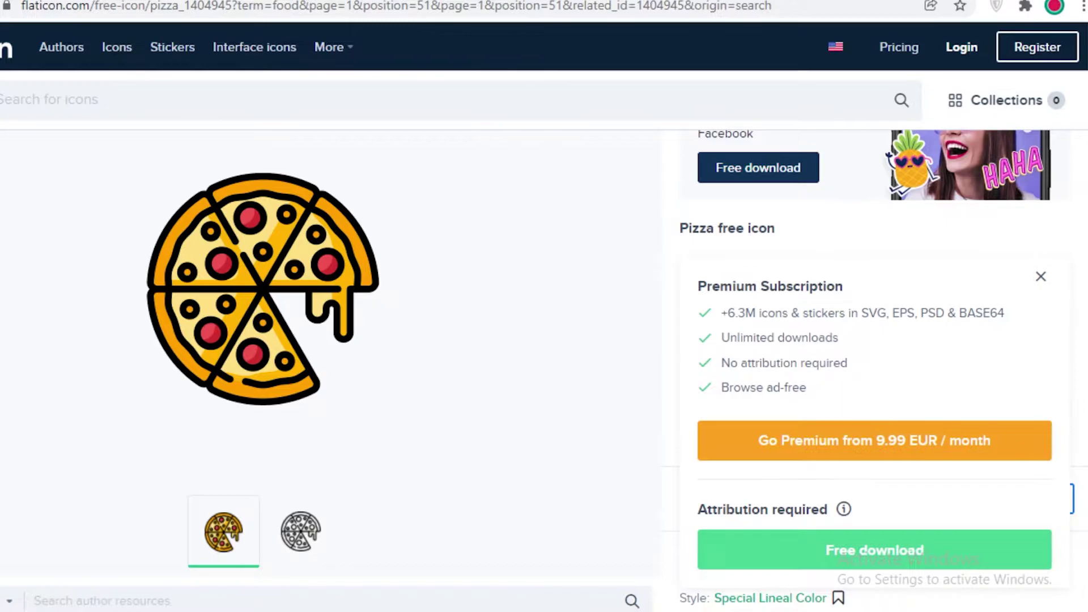
scroll(743, 351, down, 1)
click(763, 441)
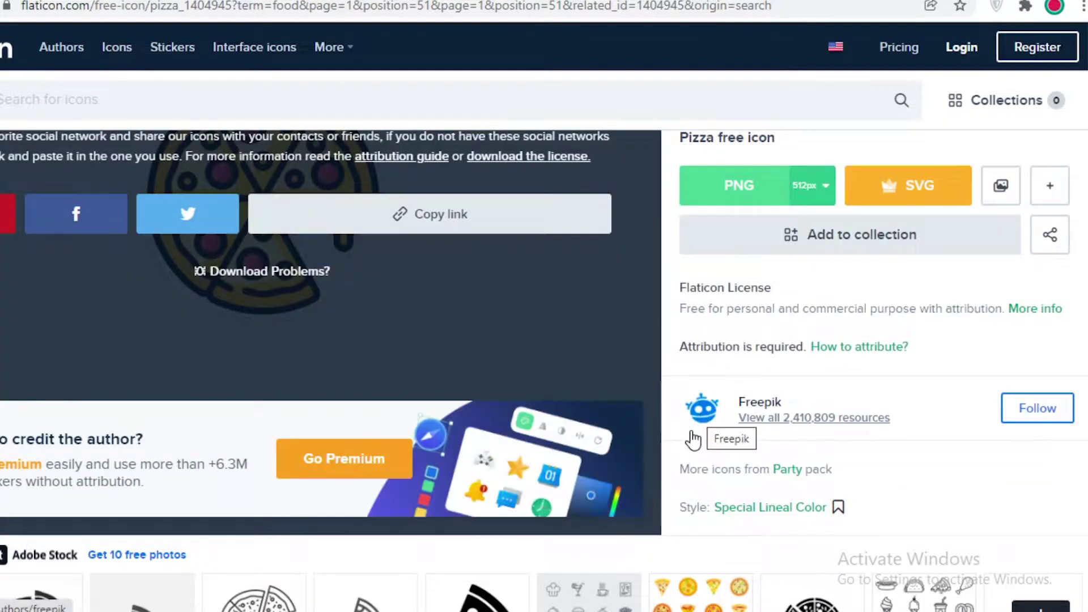
scroll(693, 440, up, 2)
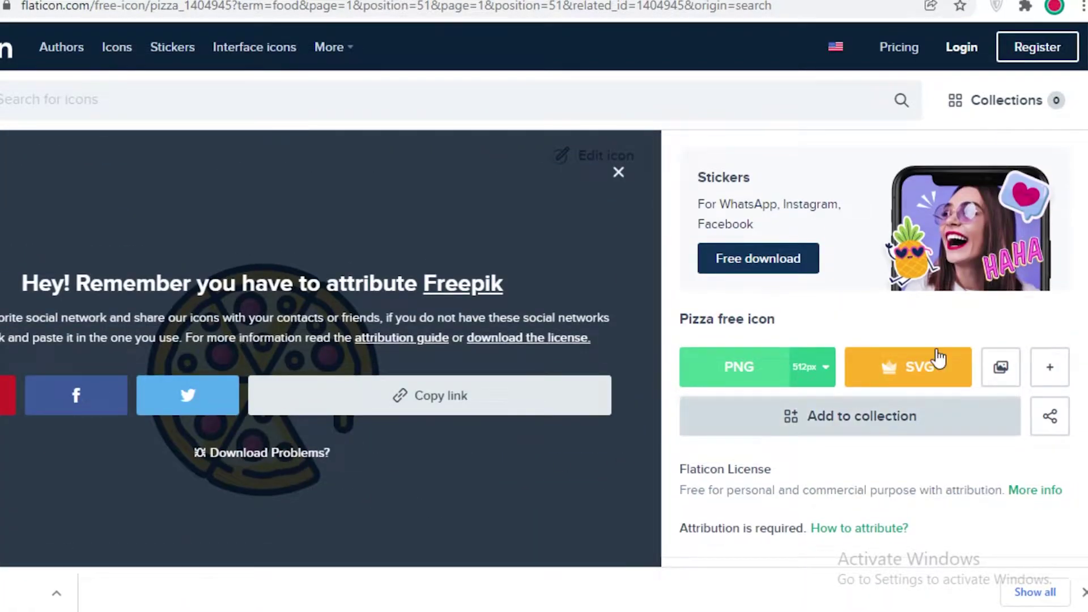
click(618, 173)
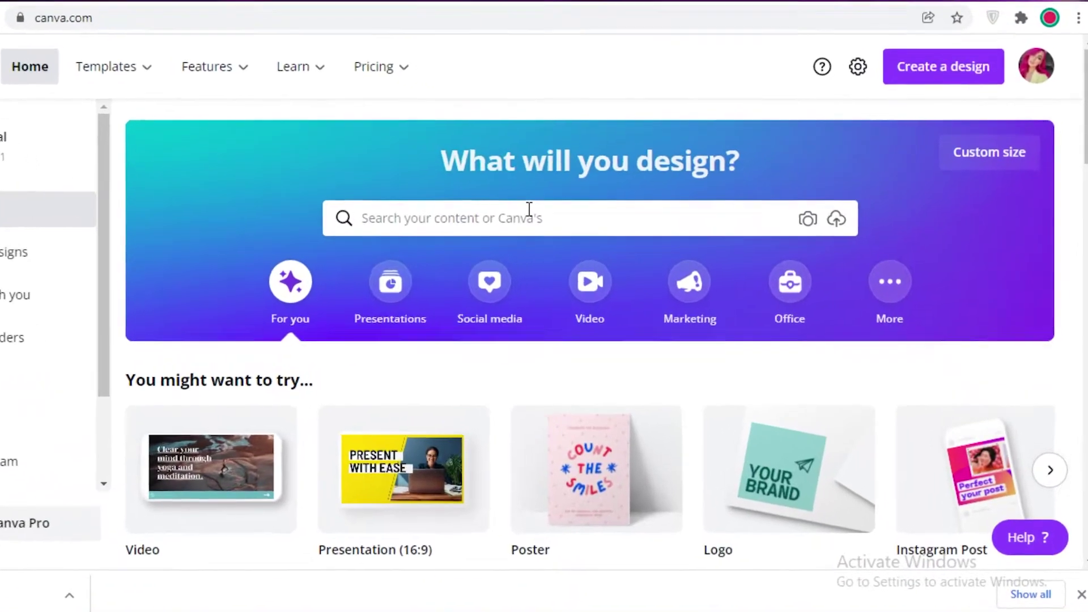
Step: Search Canva for 'logo' and create a blank Logo design
click(529, 218)
text(logo)
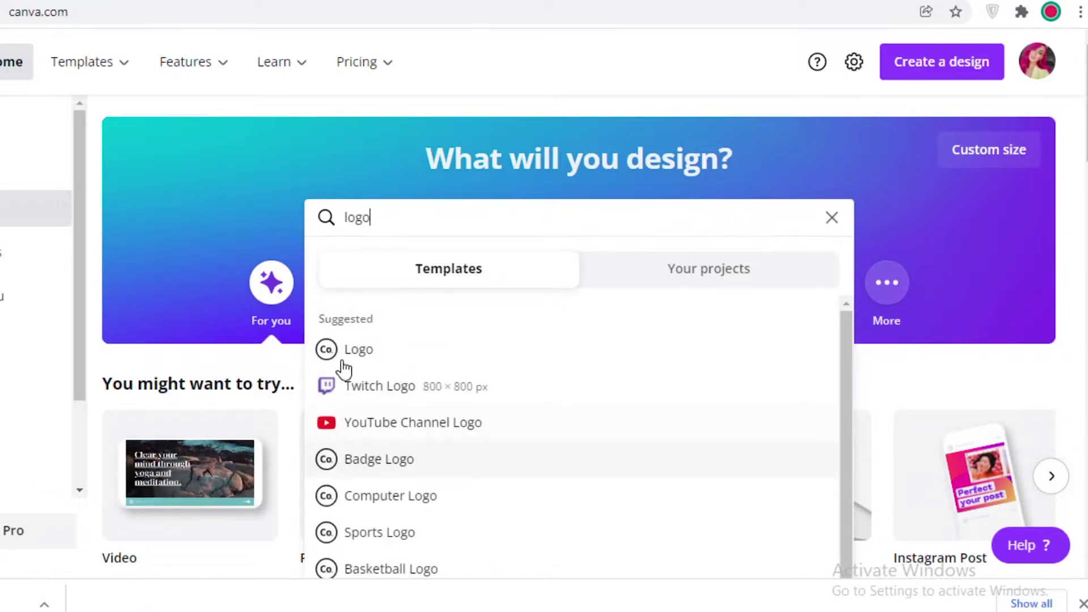
click(358, 350)
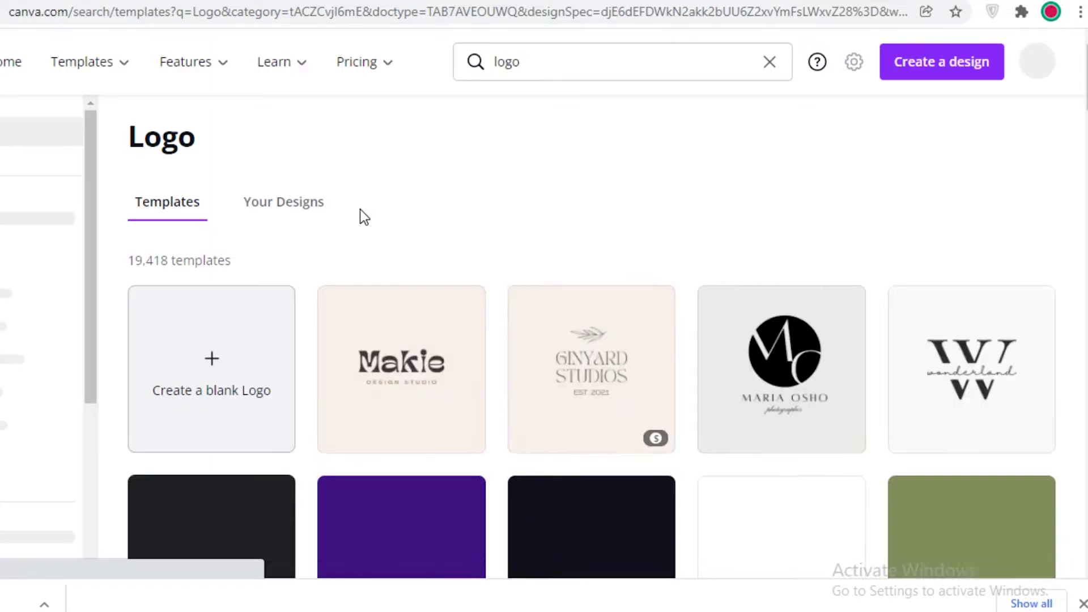
click(174, 372)
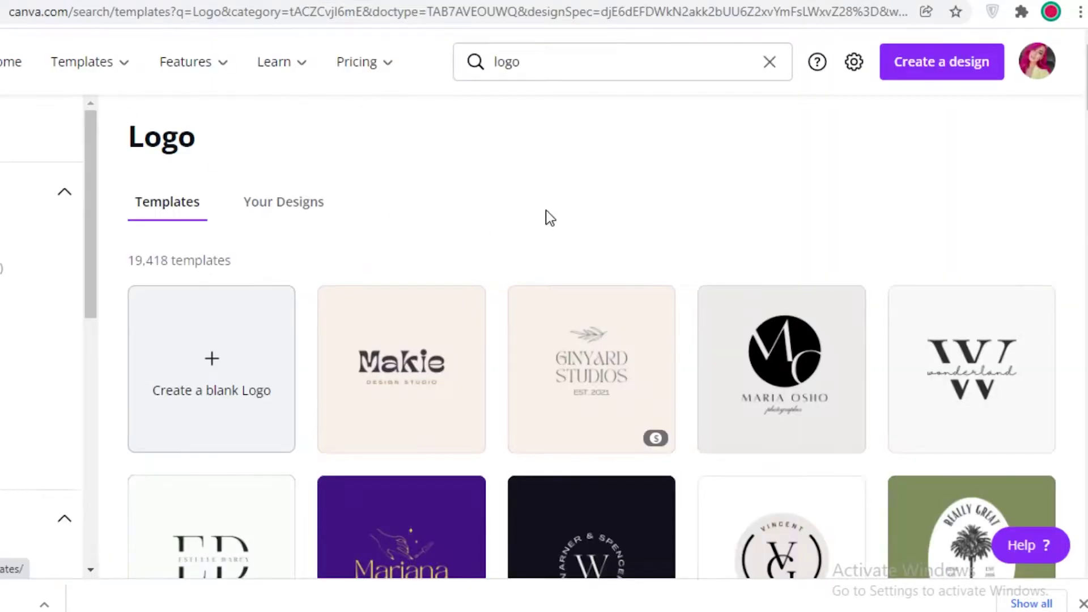
scroll(546, 216, down, 6)
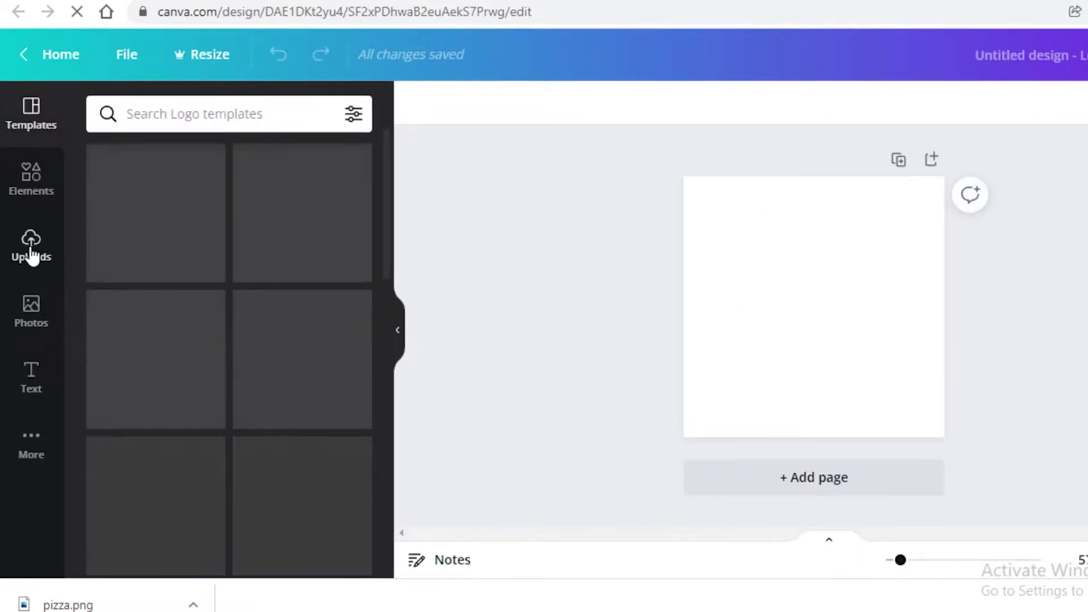
Step: Upload pizza.png from the Downloads folder into Canva's Uploads
click(31, 252)
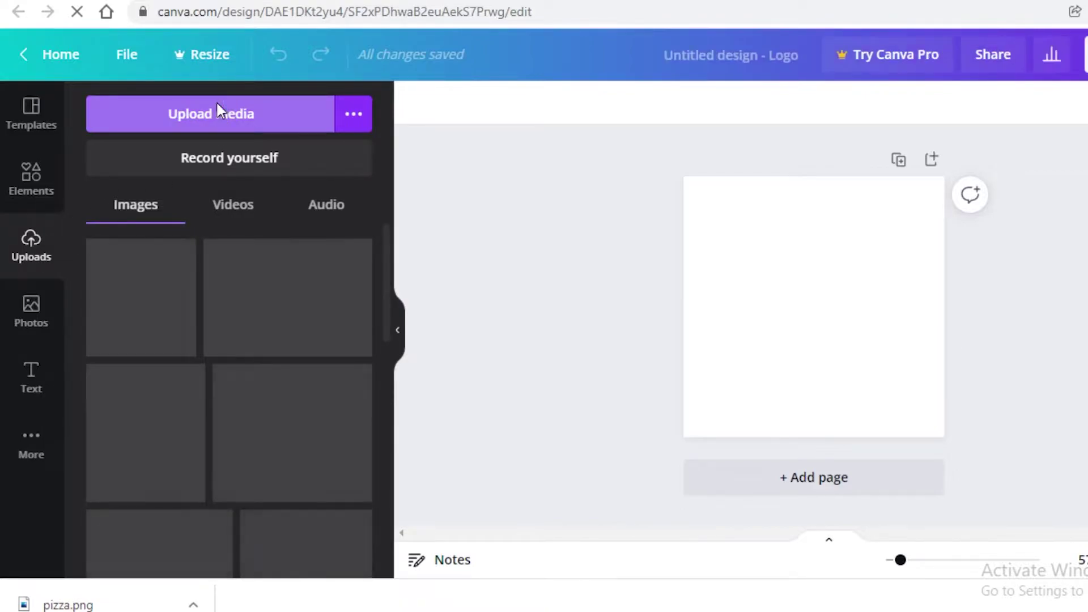
click(216, 101)
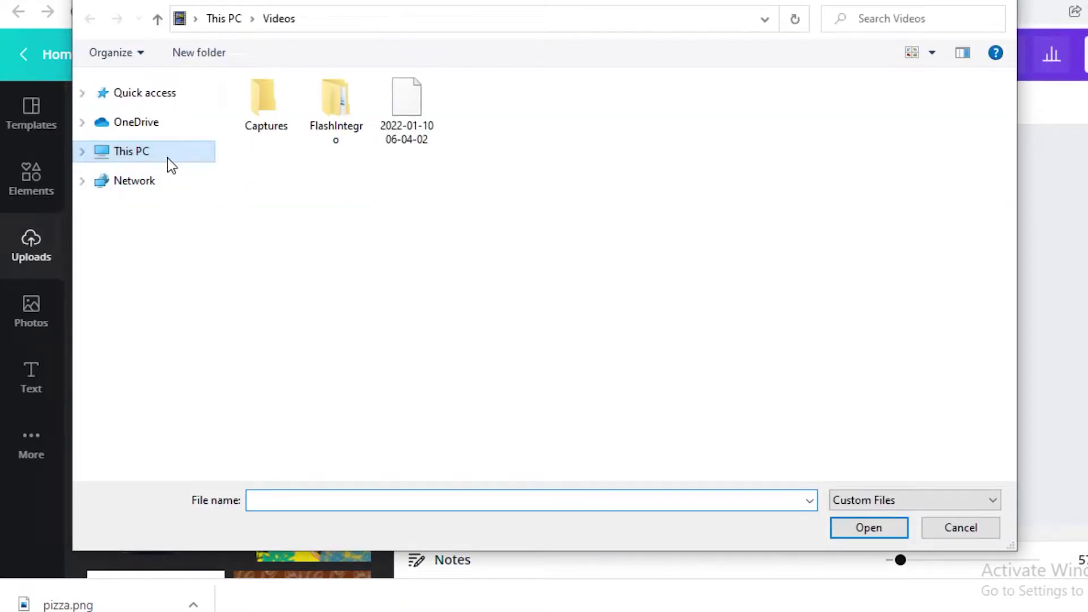
click(148, 239)
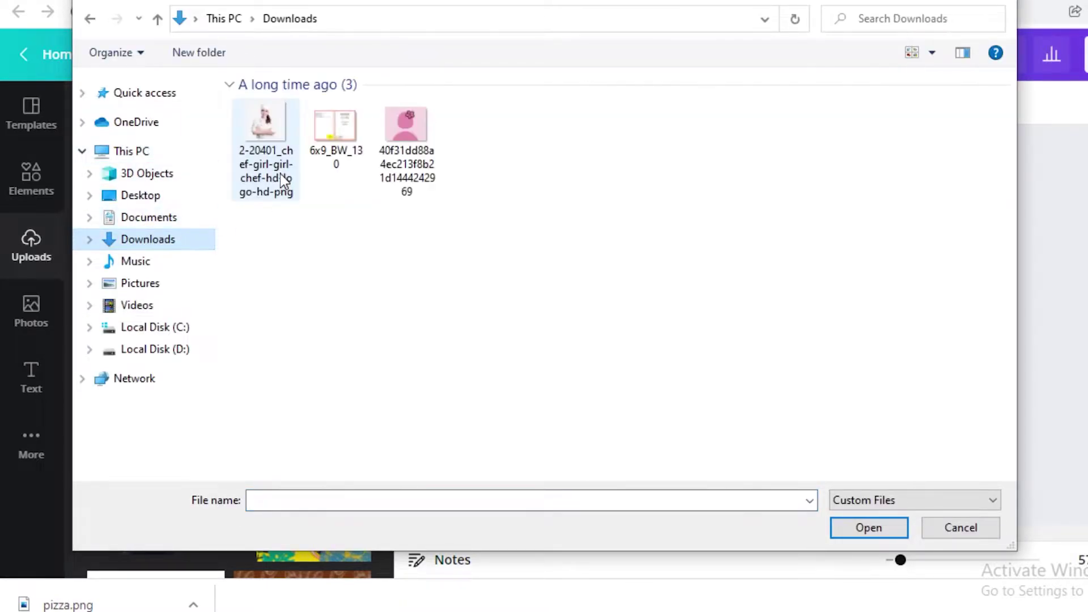
click(854, 528)
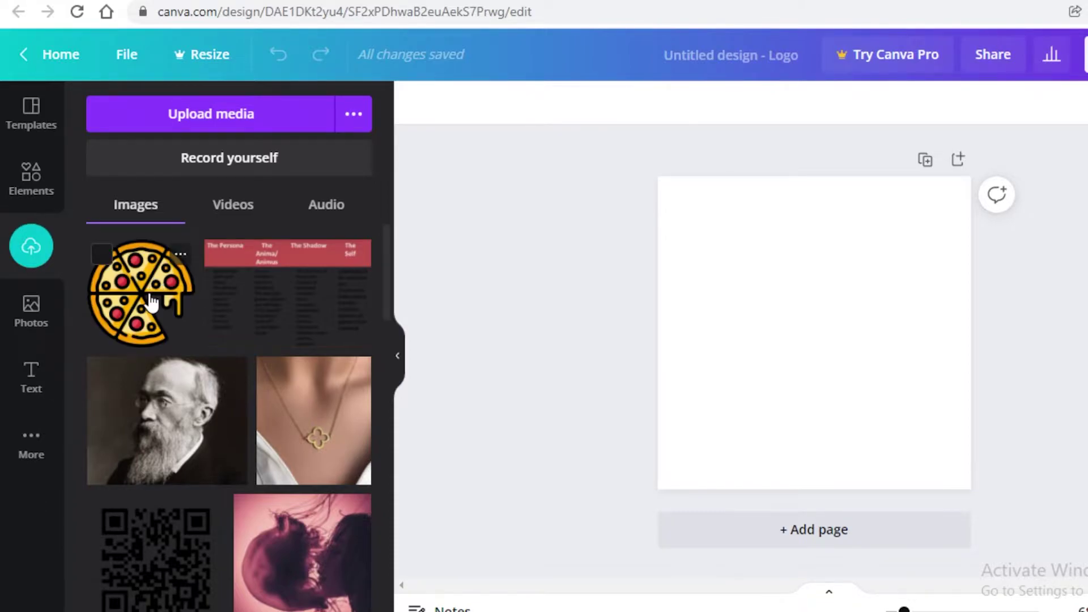
Step: Add the uploaded pizza image to the page and position it near the top-left
click(152, 303)
drag(791, 307, 717, 228)
click(1025, 278)
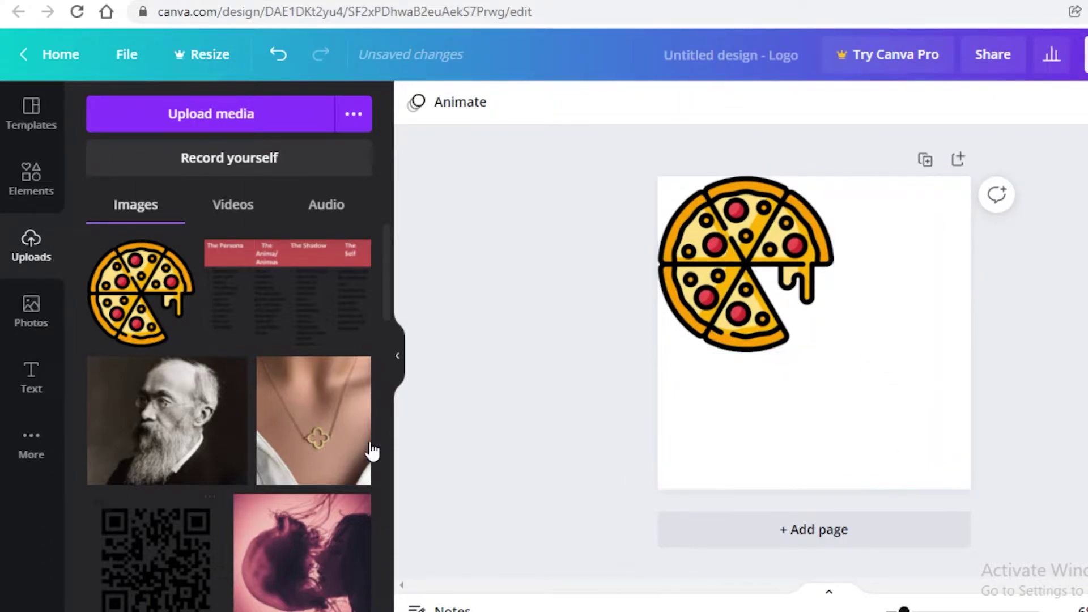
mouse_move(735, 240)
mouse_down()
mouse_move(789, 301)
mouse_move(739, 245)
mouse_up()
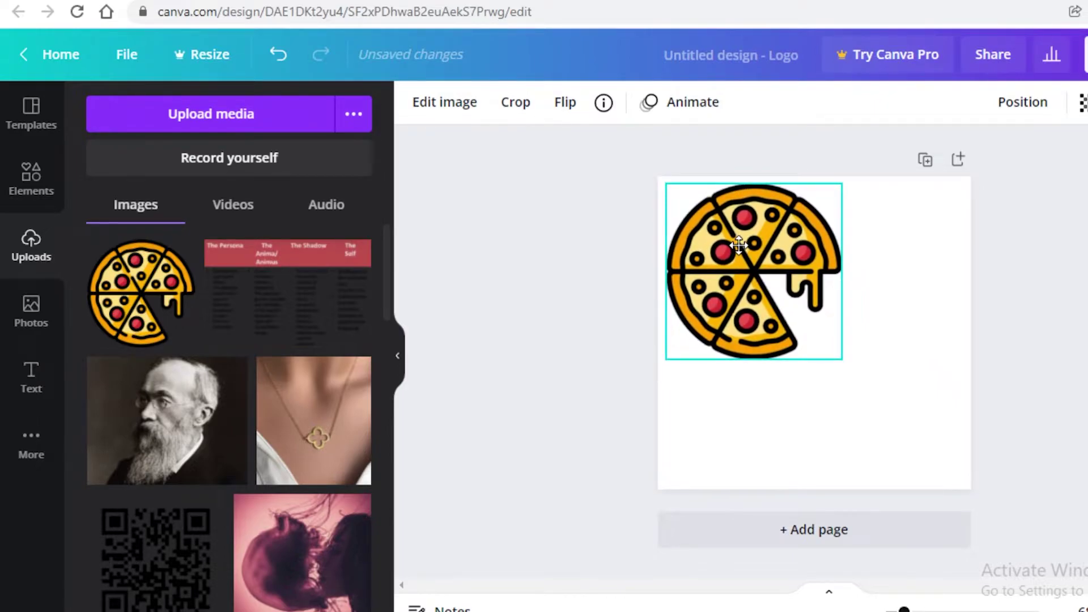
key(Escape)
click(22, 181)
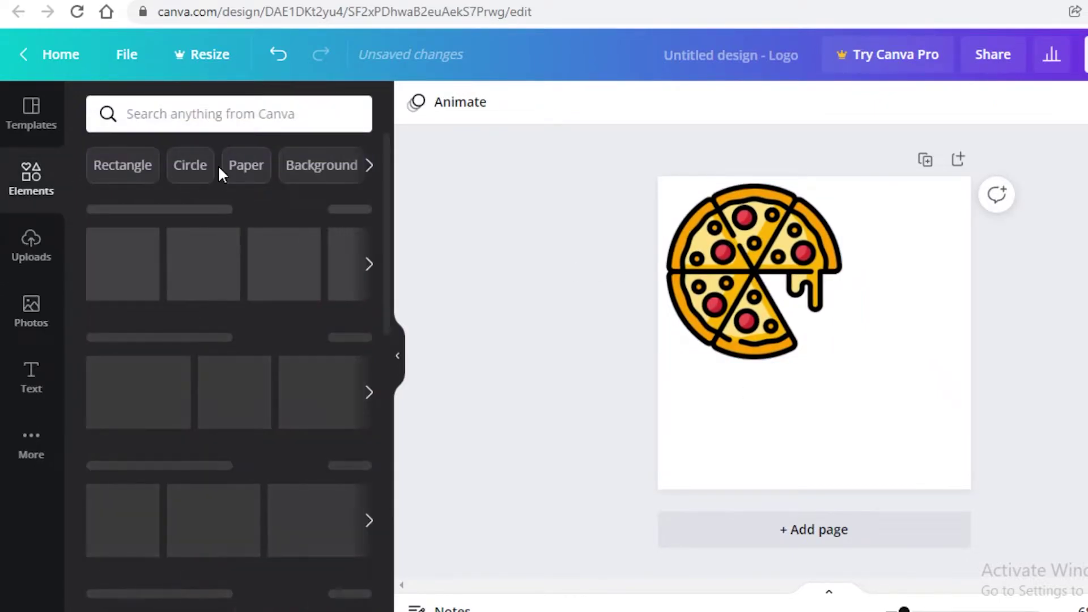
Step: Add a red 'drip' graphic, shrink it to about 170×120, and place it top-left
click(254, 126)
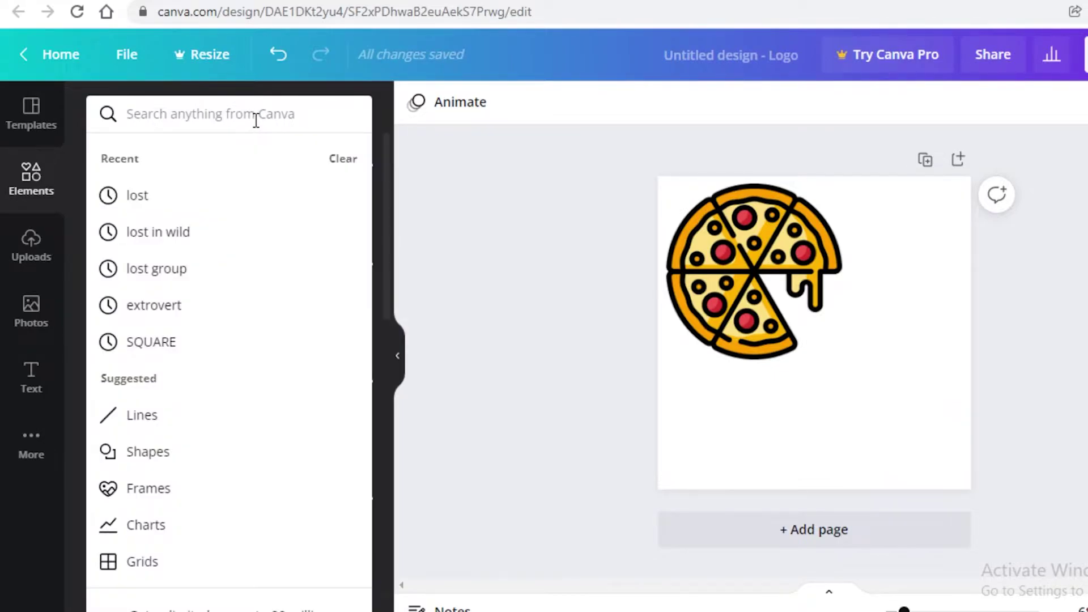
text(drip)
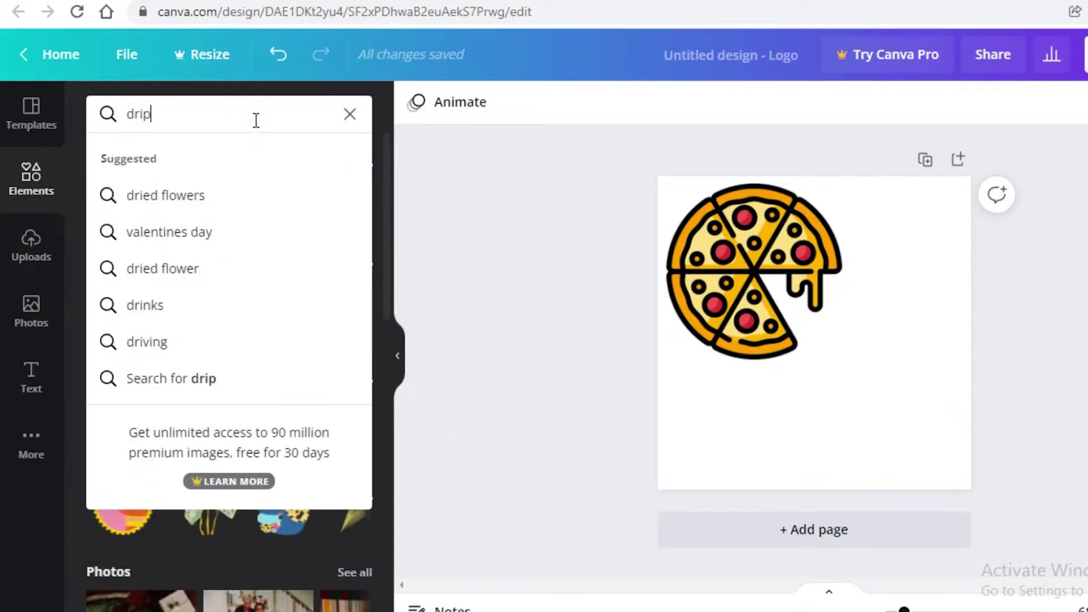
key(Return)
click(215, 157)
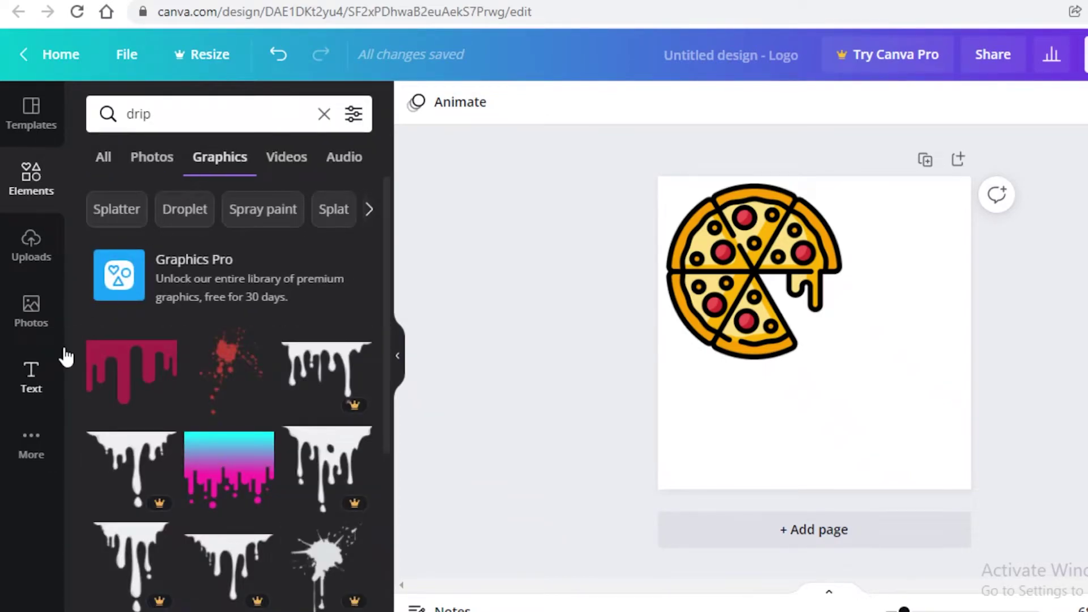
drag(782, 340, 714, 207)
drag(886, 147, 748, 185)
drag(688, 204, 690, 189)
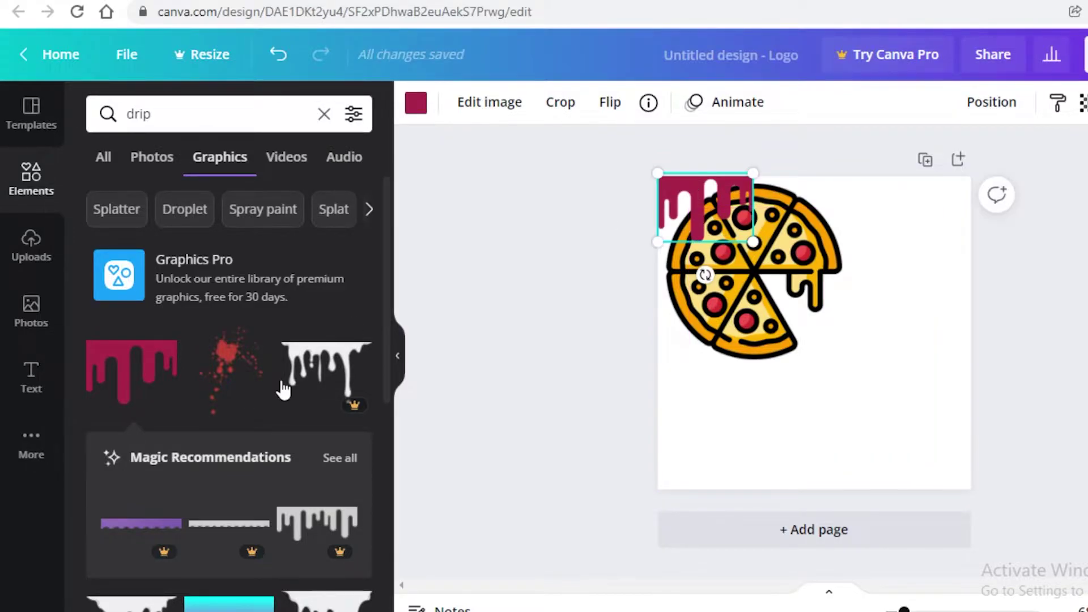
Step: Recolour the drip graphic black
scroll(244, 428, down, 5)
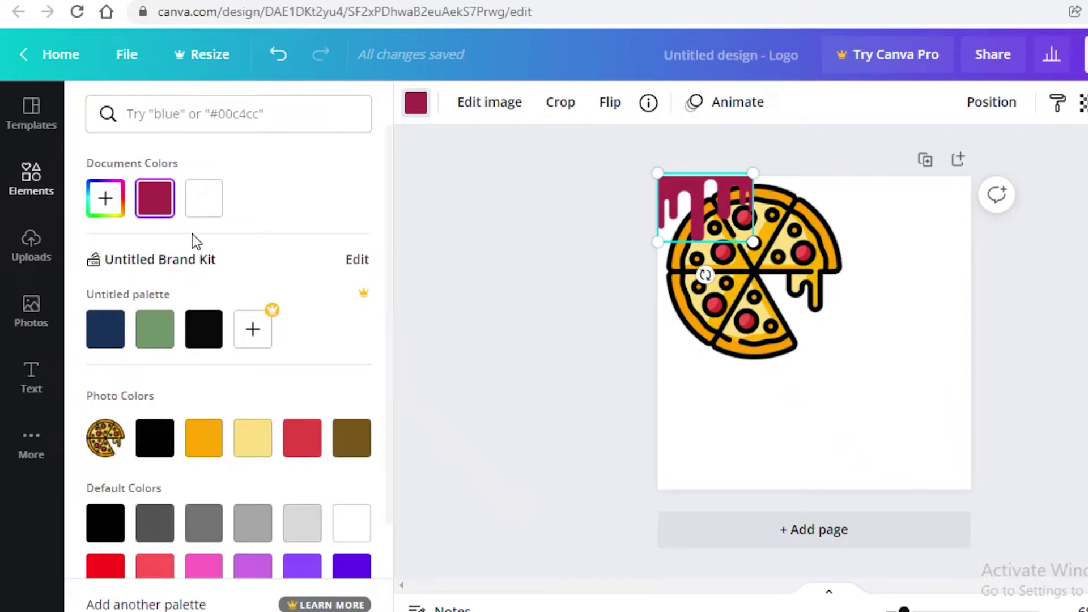
click(199, 205)
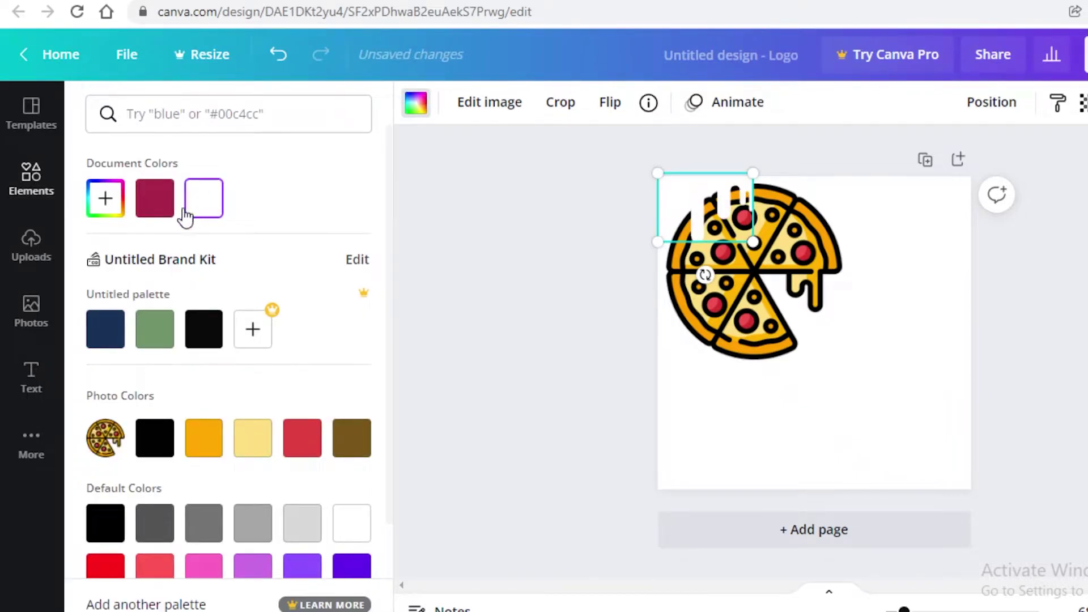
click(203, 332)
click(158, 444)
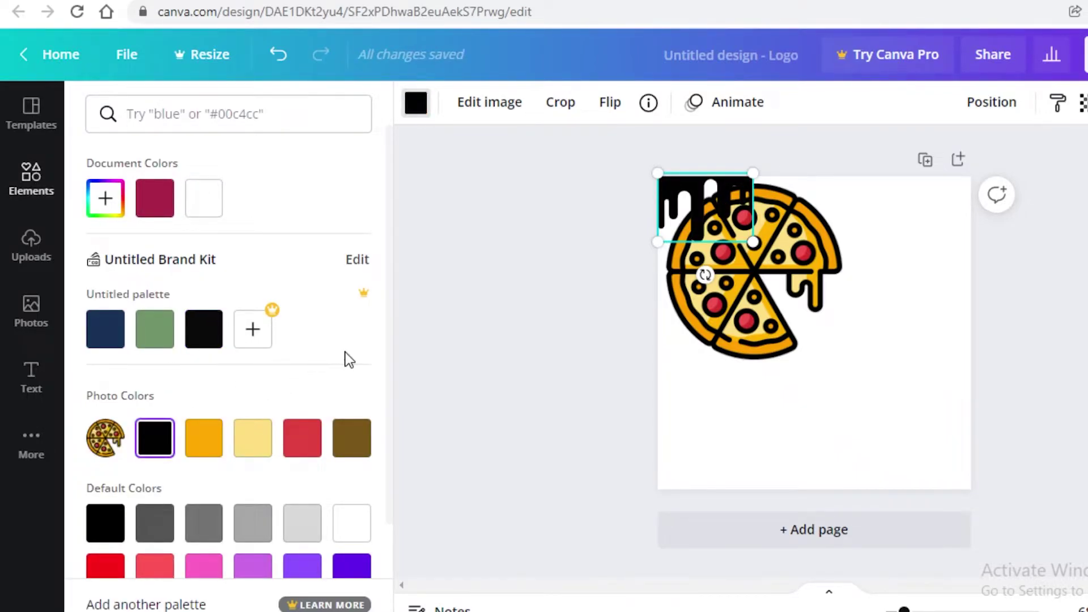
Step: Duplicate the drip, place the copy to the right along the top, and make it black
key(ctrl+d)
drag(714, 204, 802, 193)
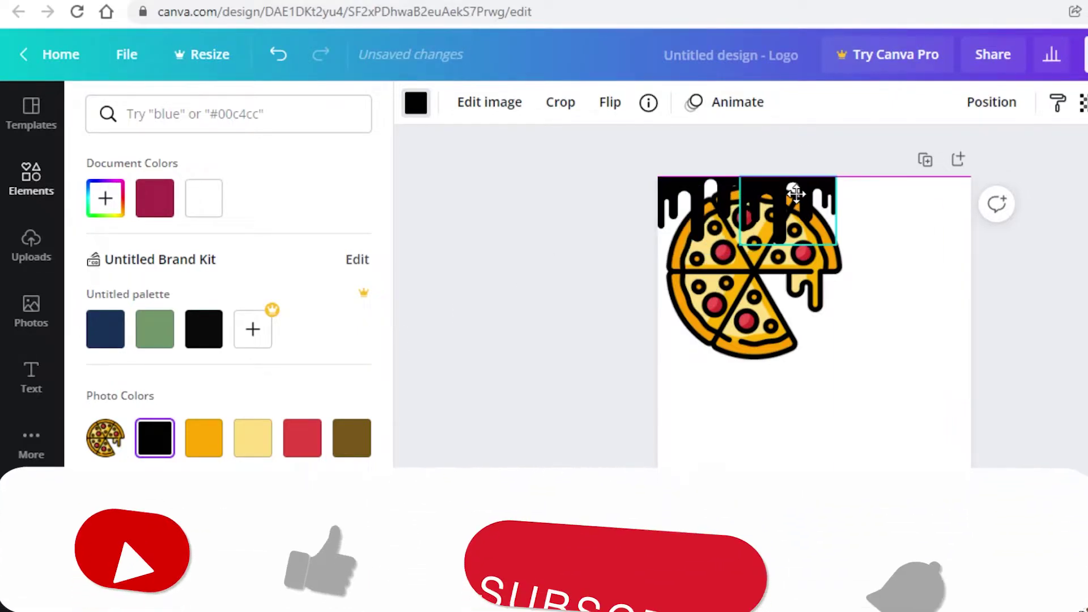
click(737, 306)
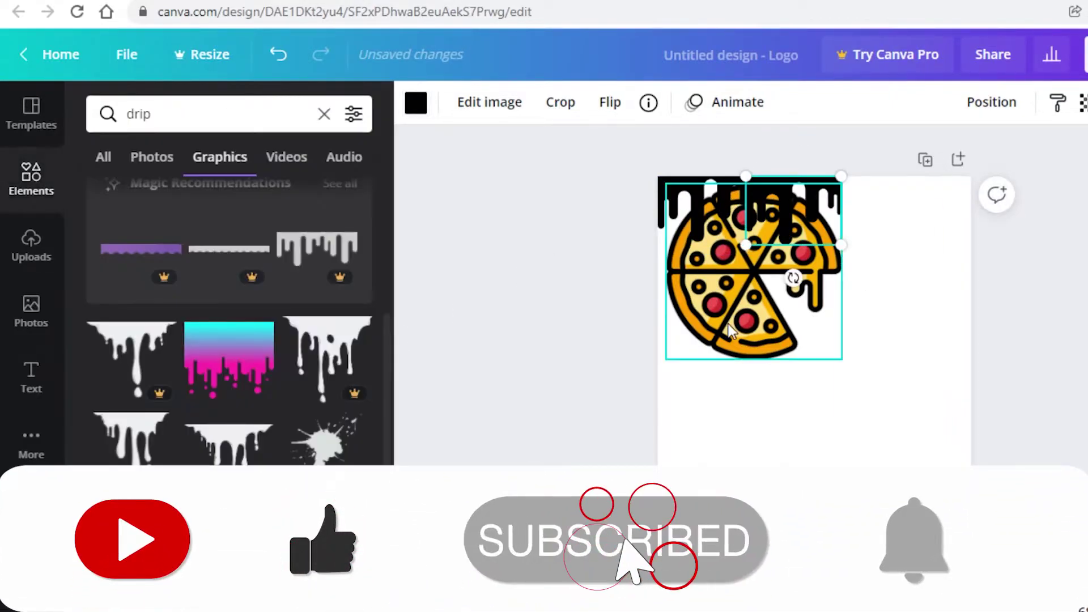
click(794, 204)
click(416, 102)
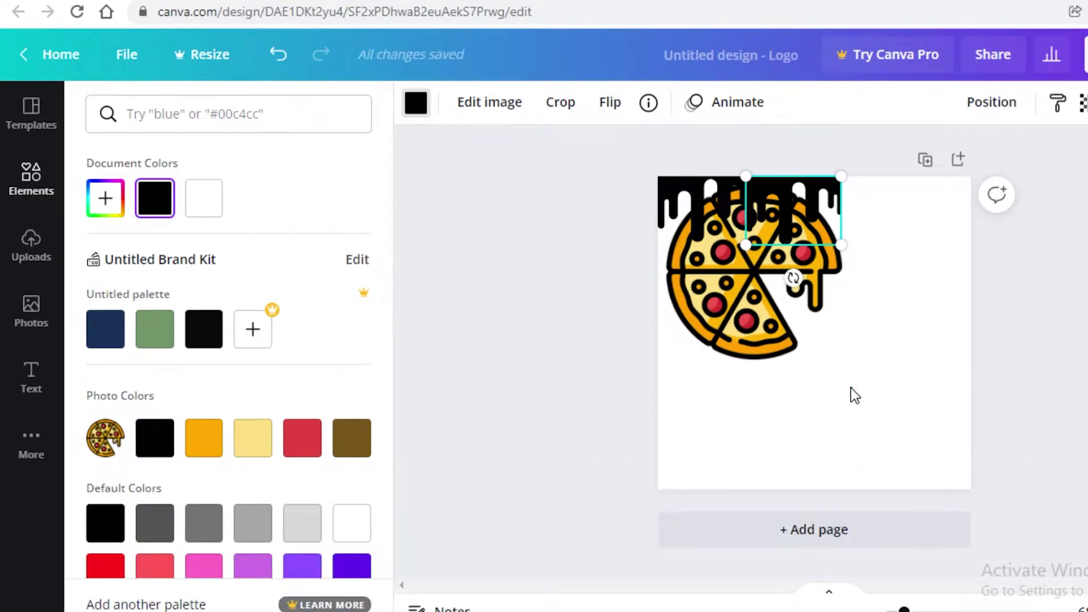
key(Escape)
key(Escape)
click(943, 400)
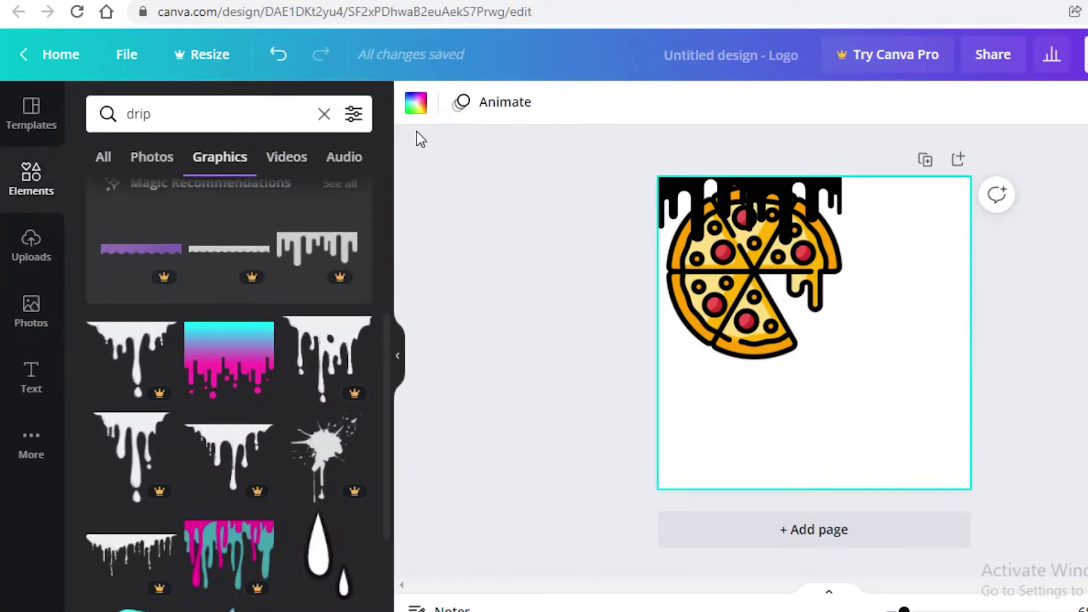
click(416, 102)
Step: Set the page background black and recolour both drips orange
click(155, 198)
click(801, 211)
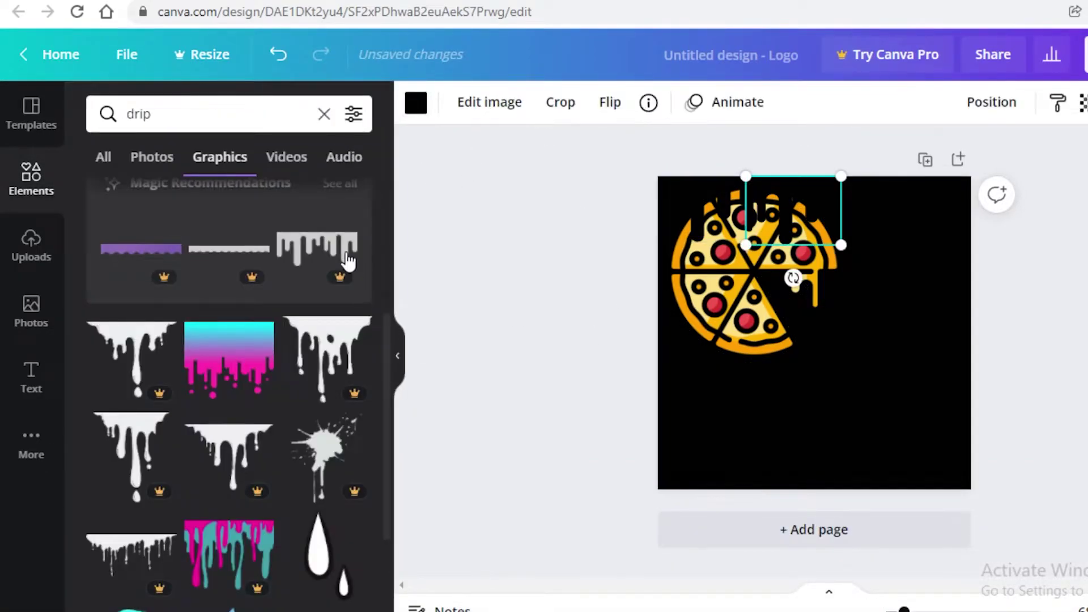
click(416, 103)
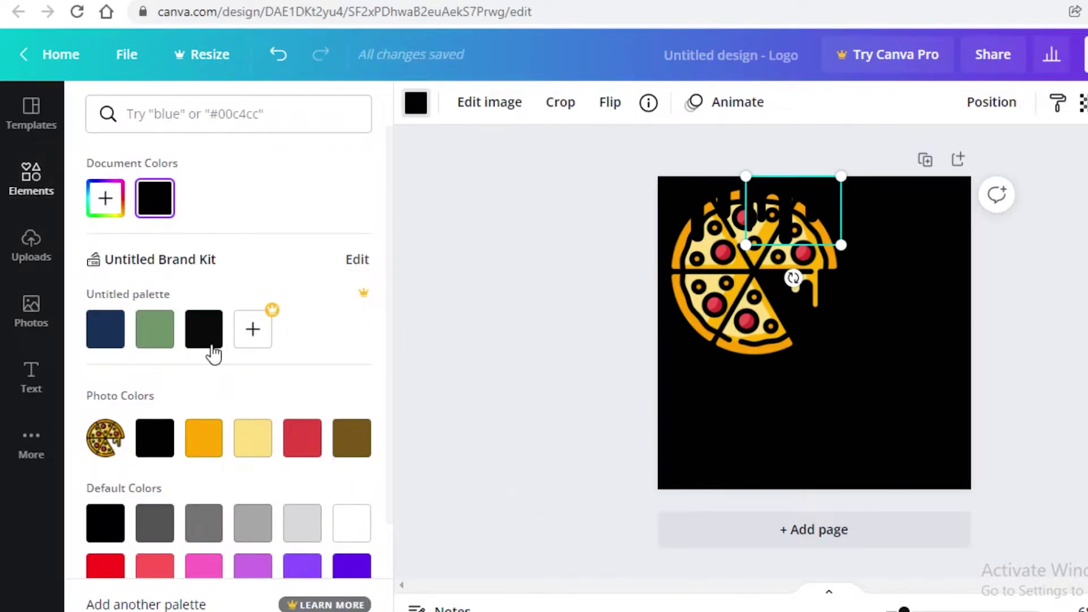
click(225, 444)
click(676, 207)
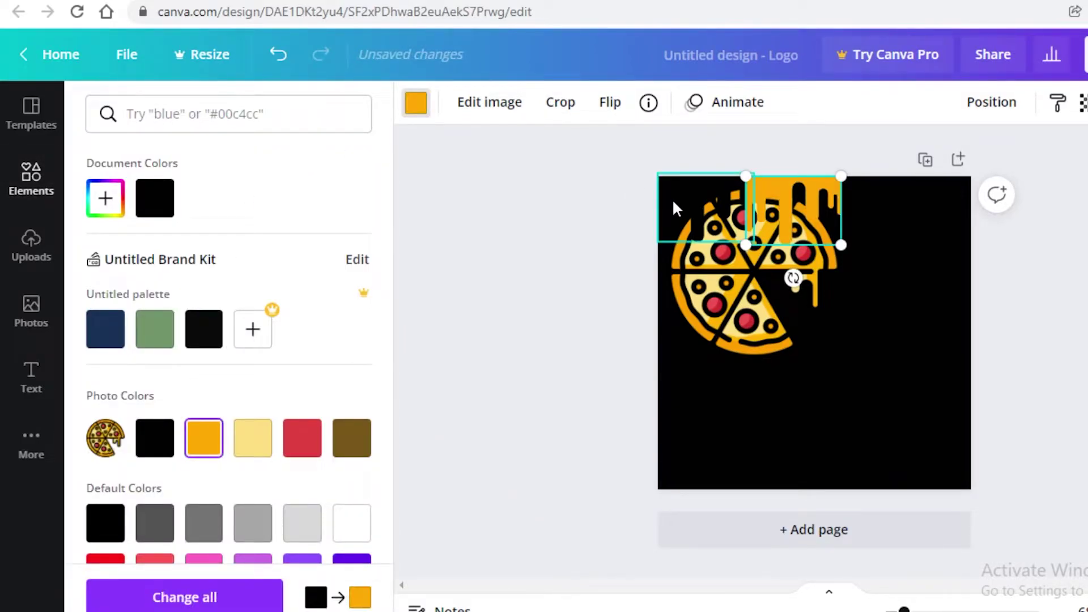
click(221, 439)
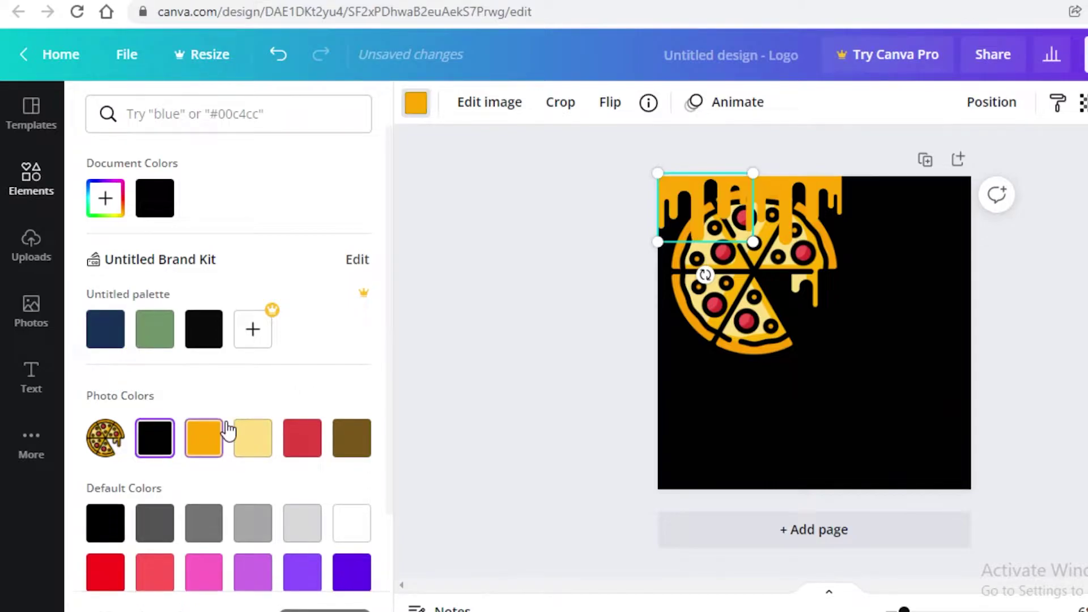
Step: Duplicate an orange drip and move the copy to the page's top-right
click(645, 199)
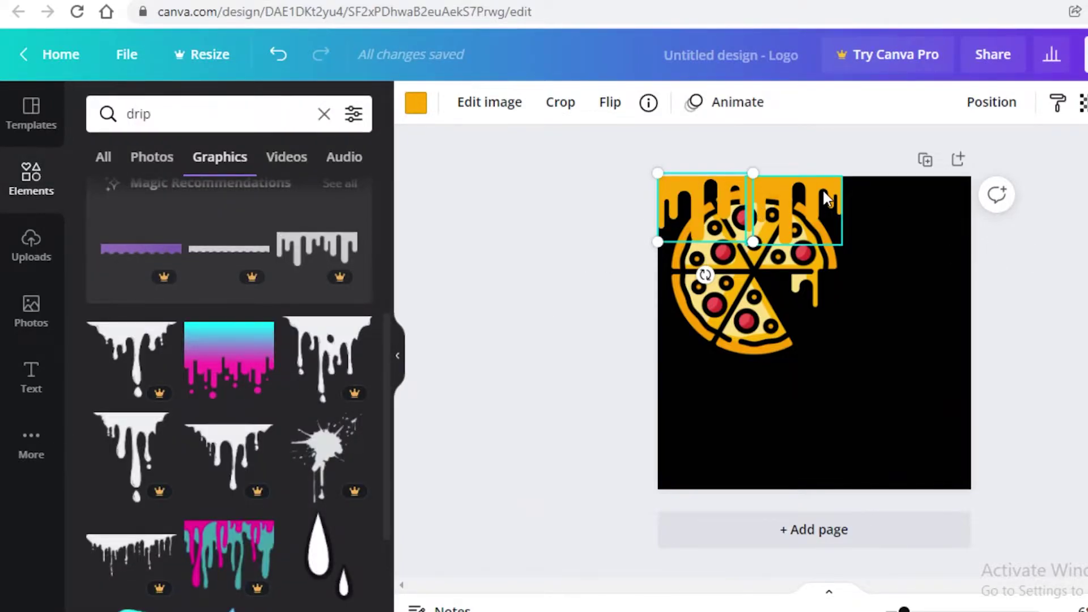
key(ctrl+d)
drag(733, 200, 975, 184)
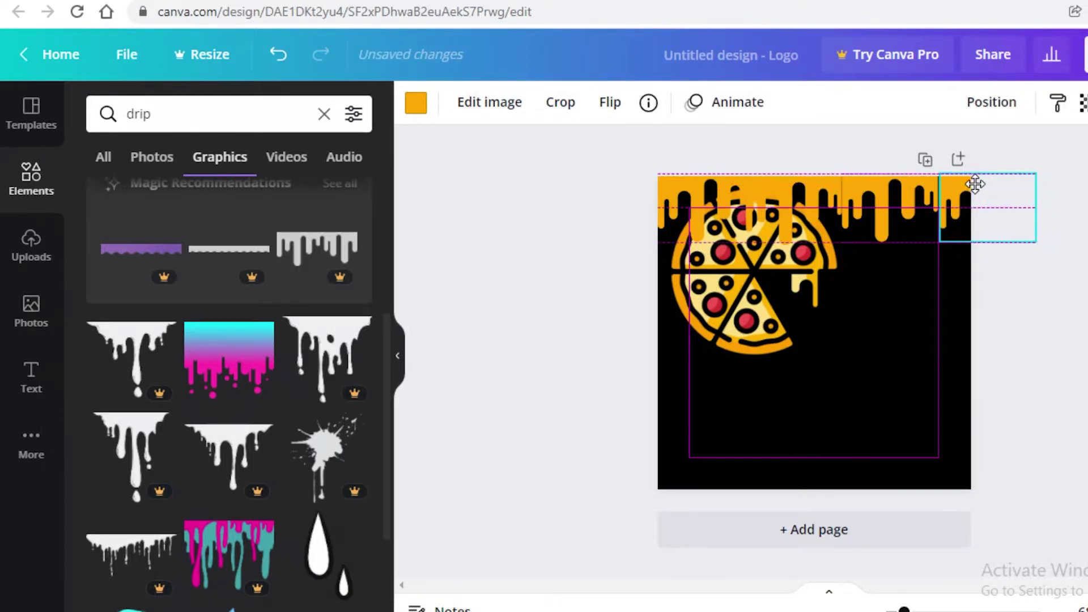
click(913, 287)
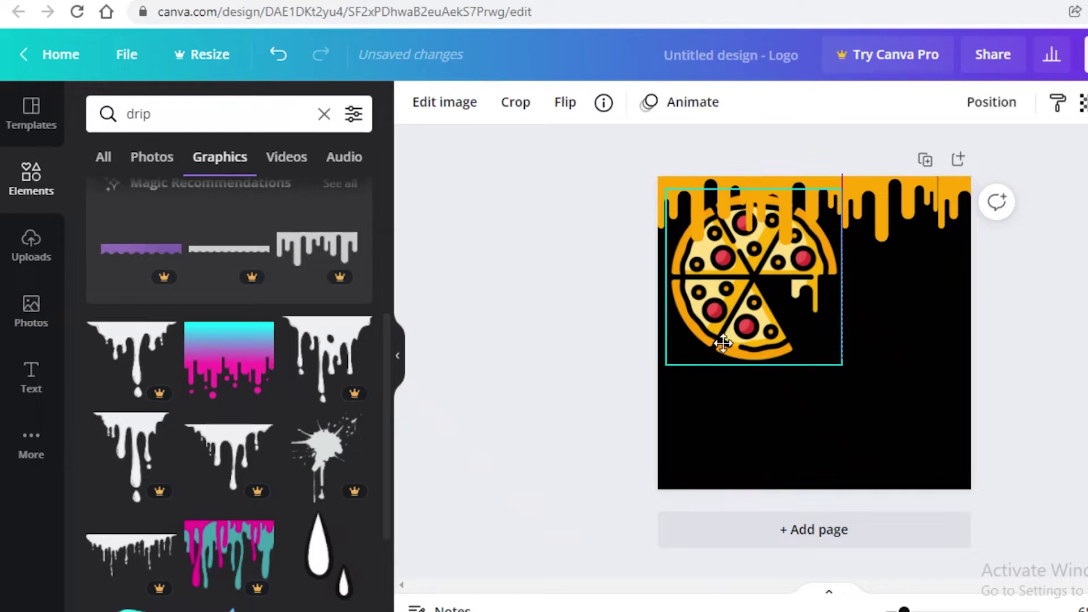
Step: Move the pizza down and nudge the drip copies into line along the top edge
drag(813, 203, 824, 264)
click(883, 187)
drag(882, 187, 947, 187)
click(1066, 203)
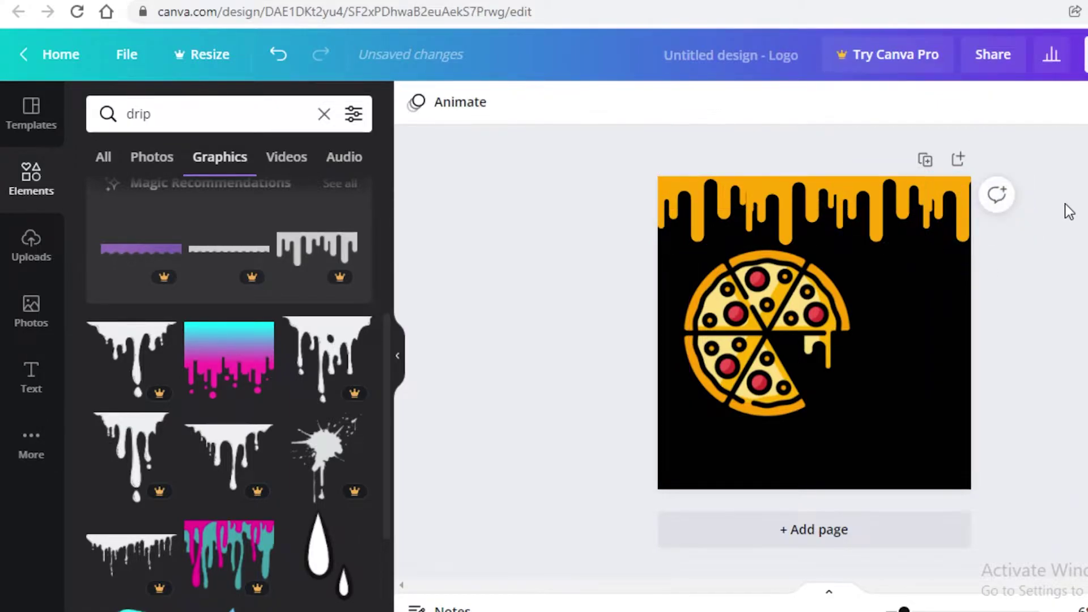
drag(794, 187, 784, 190)
key(Escape)
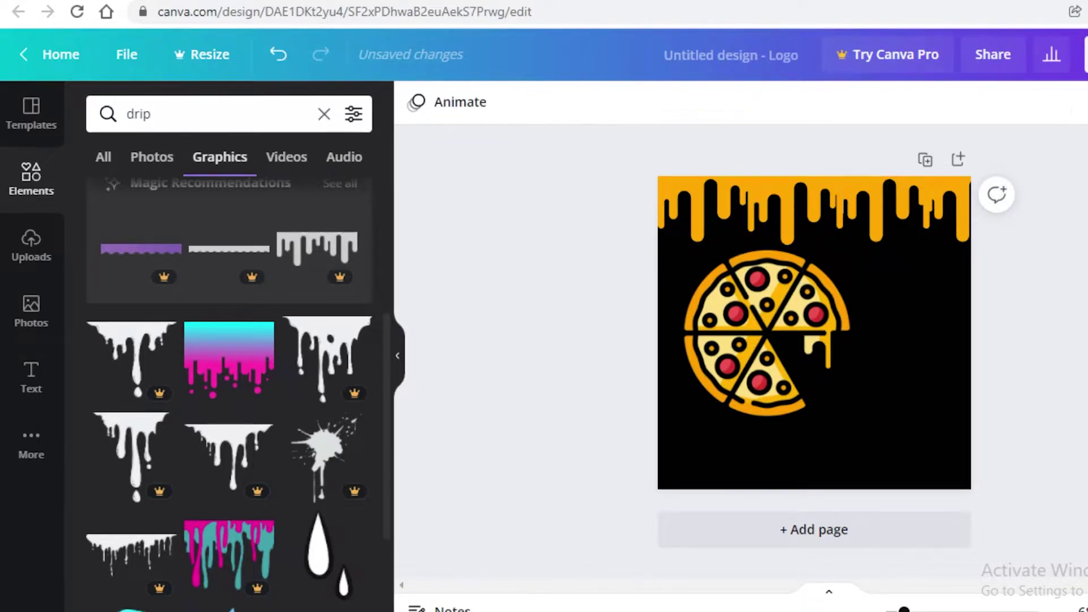
Step: Bring the pizza to front and place it at the left beneath the drips
drag(747, 365, 729, 339)
right_click(735, 335)
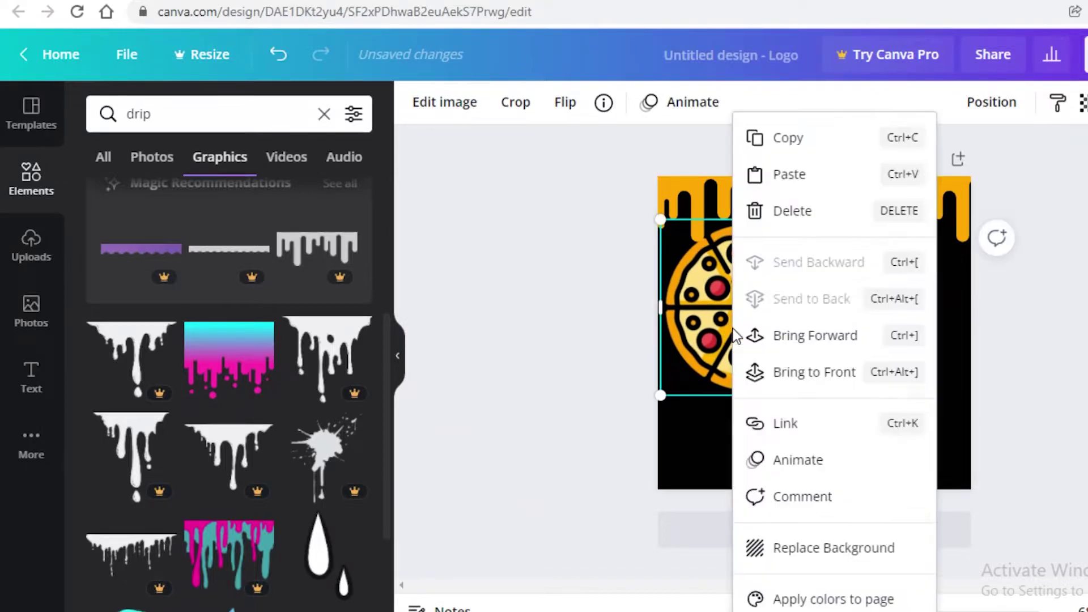
click(792, 372)
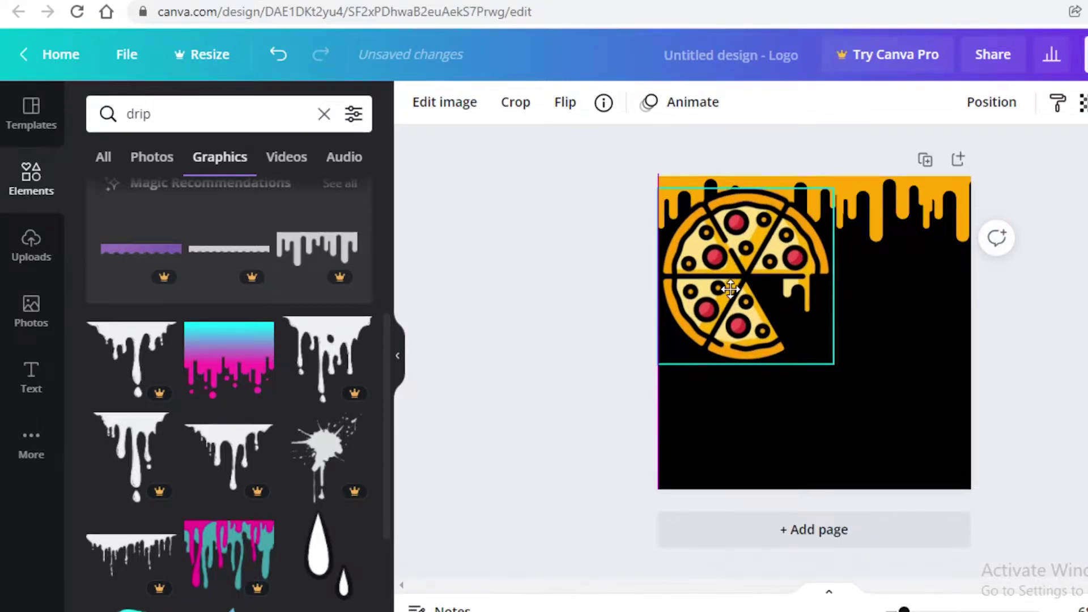
drag(724, 285, 747, 315)
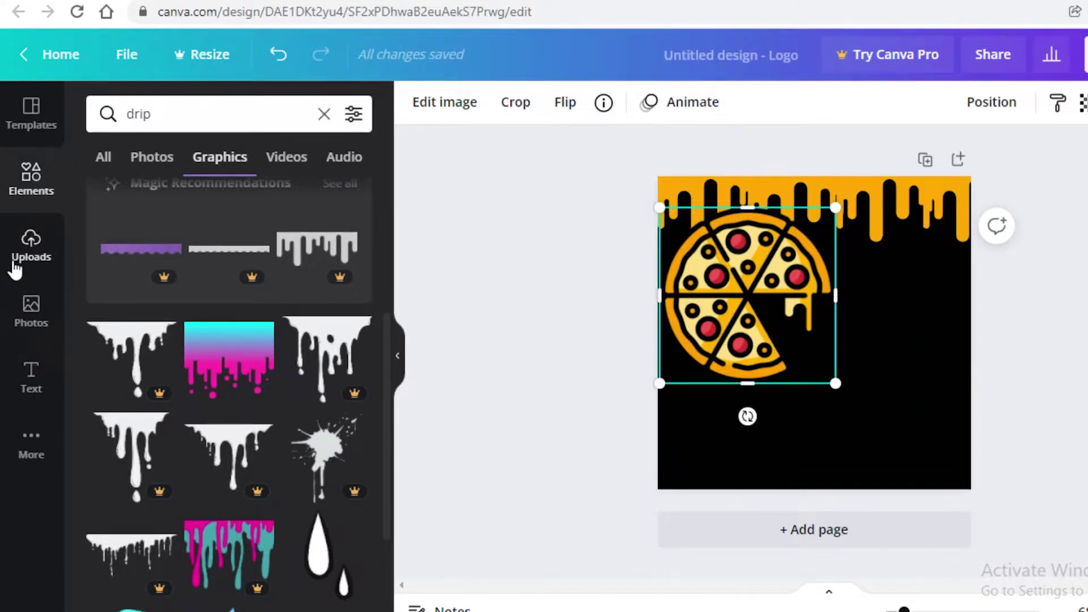
Step: Open the Text panel and scroll through the text presets to the Font combinations section
click(39, 366)
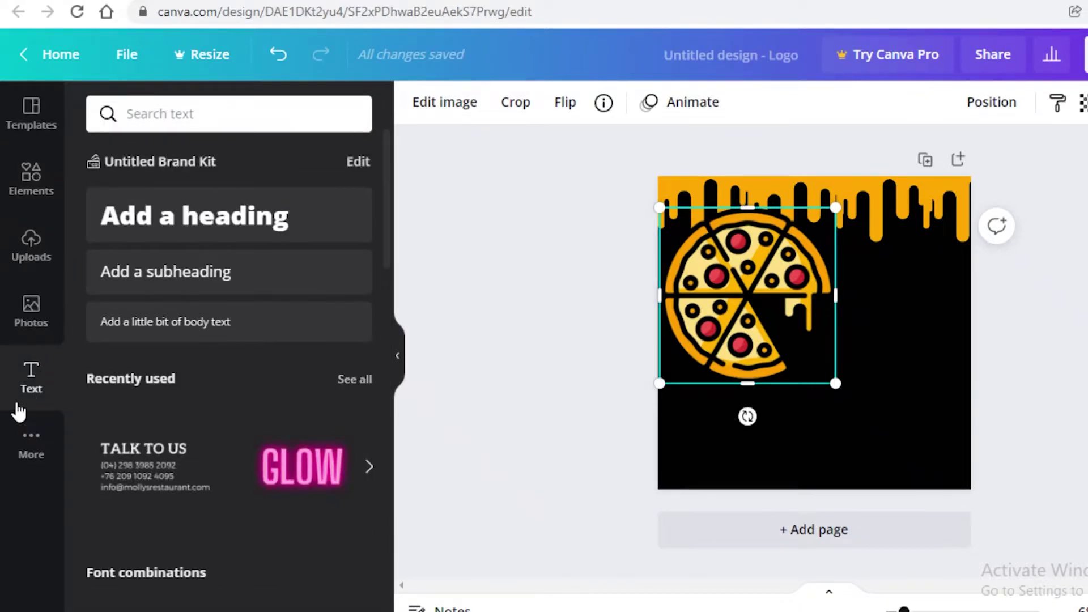
scroll(194, 309, down, 10)
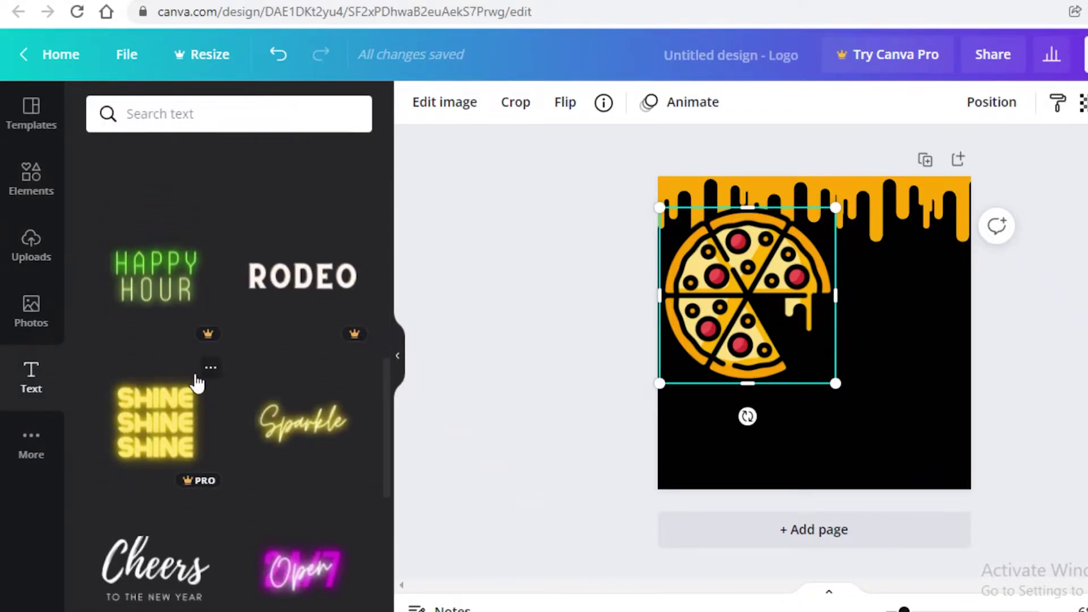
scroll(222, 444, up, 10)
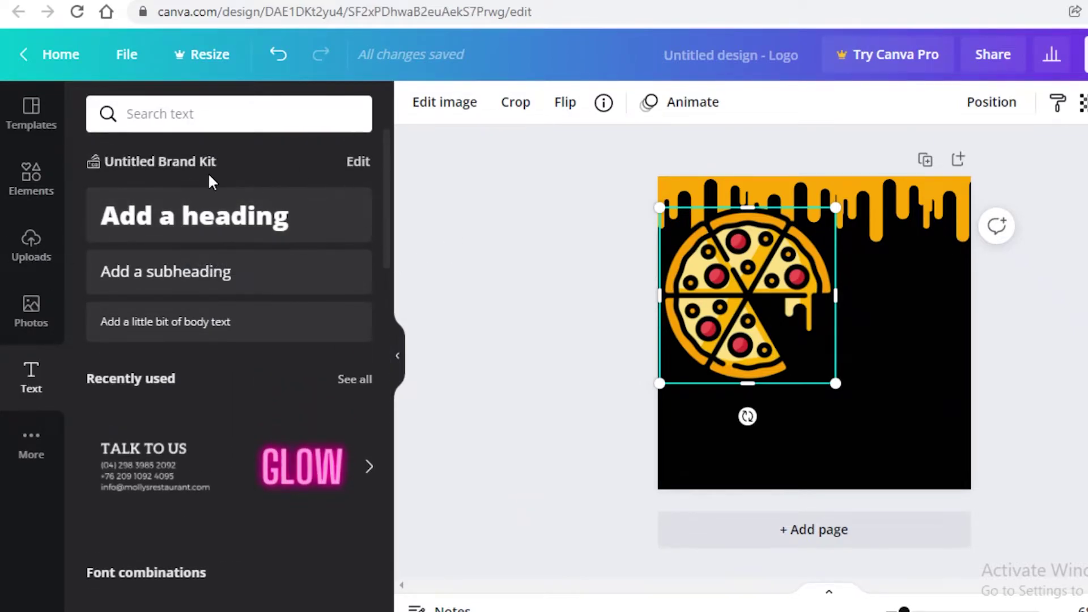
scroll(232, 198, down, 5)
scroll(232, 199, up, 5)
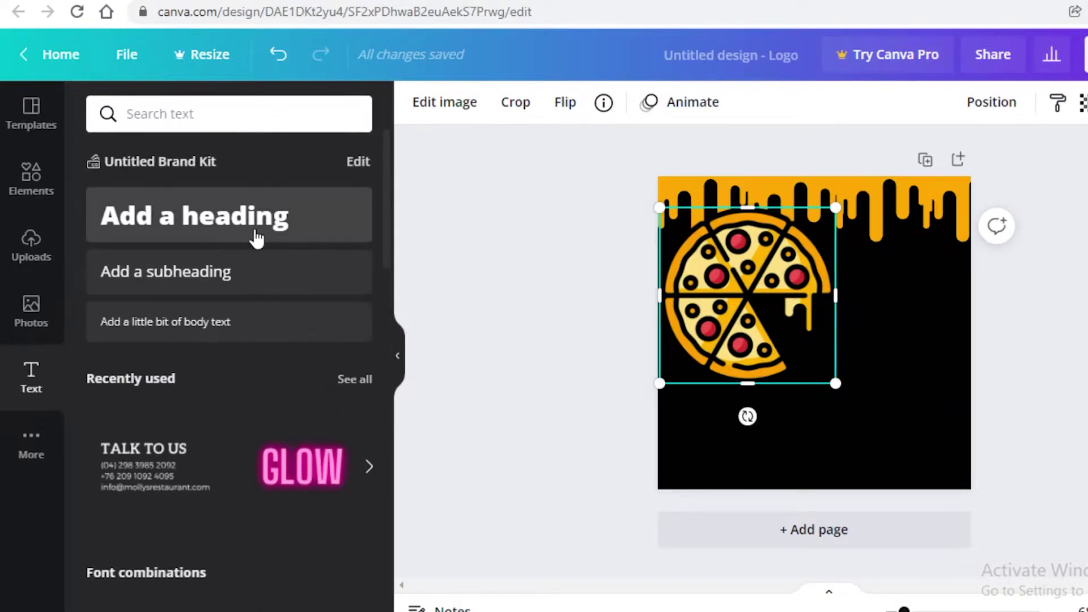
scroll(289, 396, down, 10)
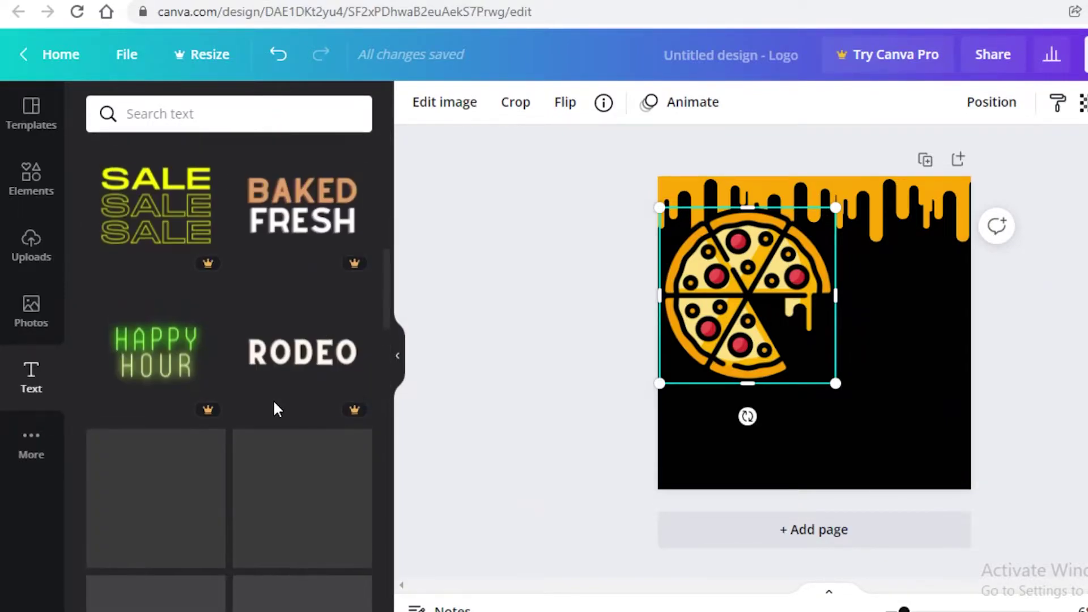
scroll(266, 405, up, 5)
scroll(300, 459, down, 2)
scroll(306, 476, up, 7)
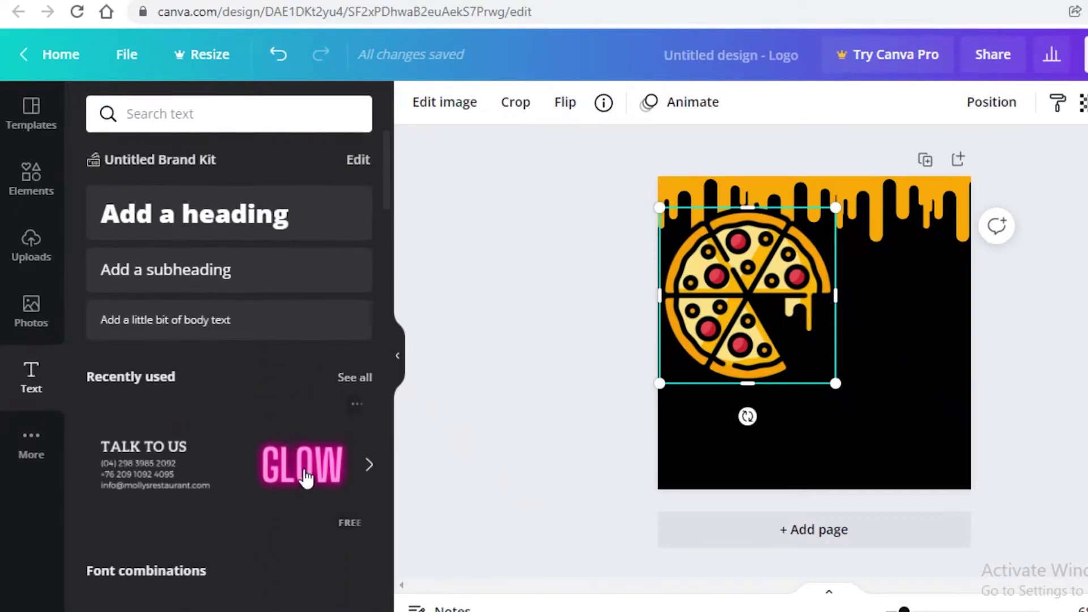
scroll(284, 459, down, 8)
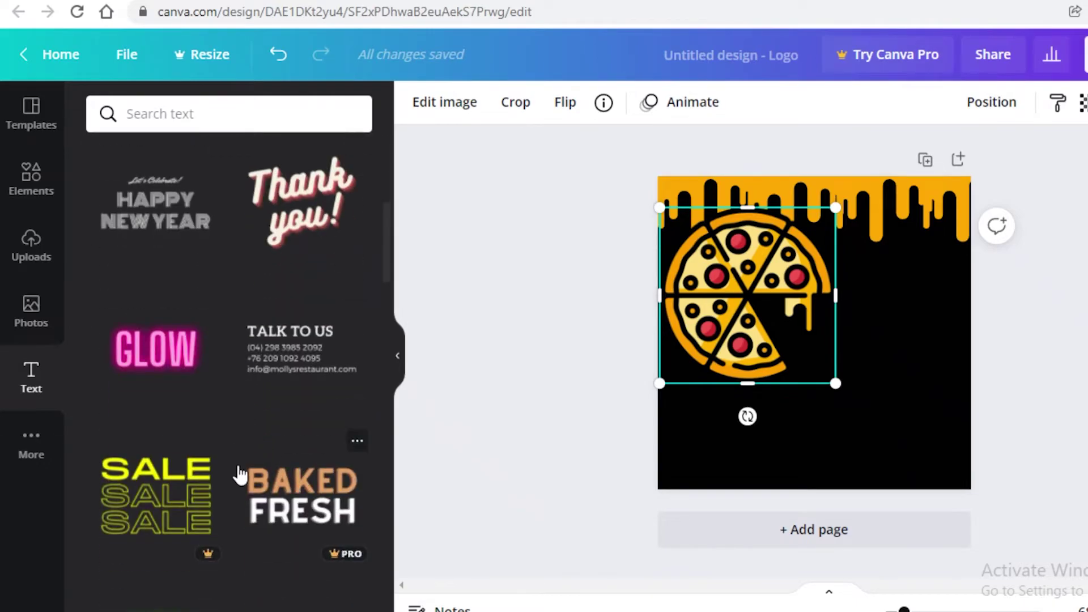
scroll(284, 369, up, 4)
scroll(261, 328, up, 4)
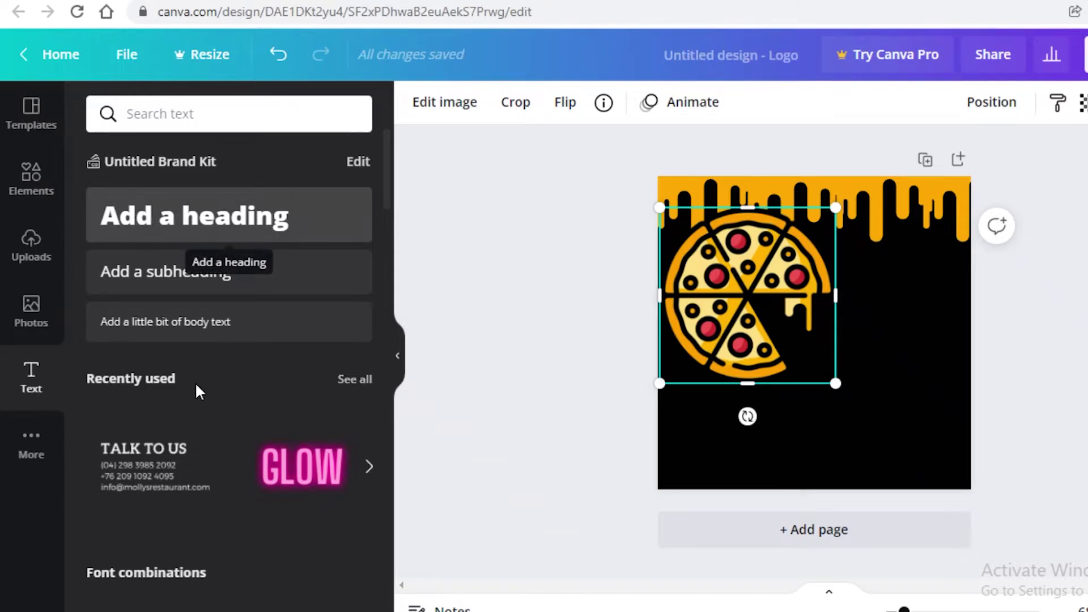
scroll(195, 390, down, 3)
scroll(201, 400, up, 2)
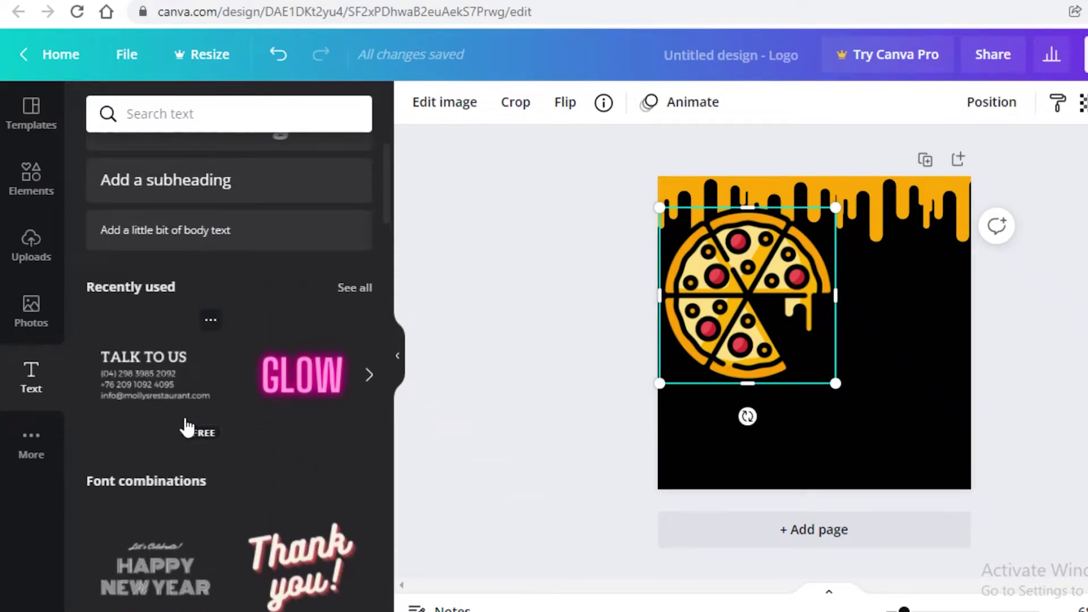
scroll(192, 429, down, 5)
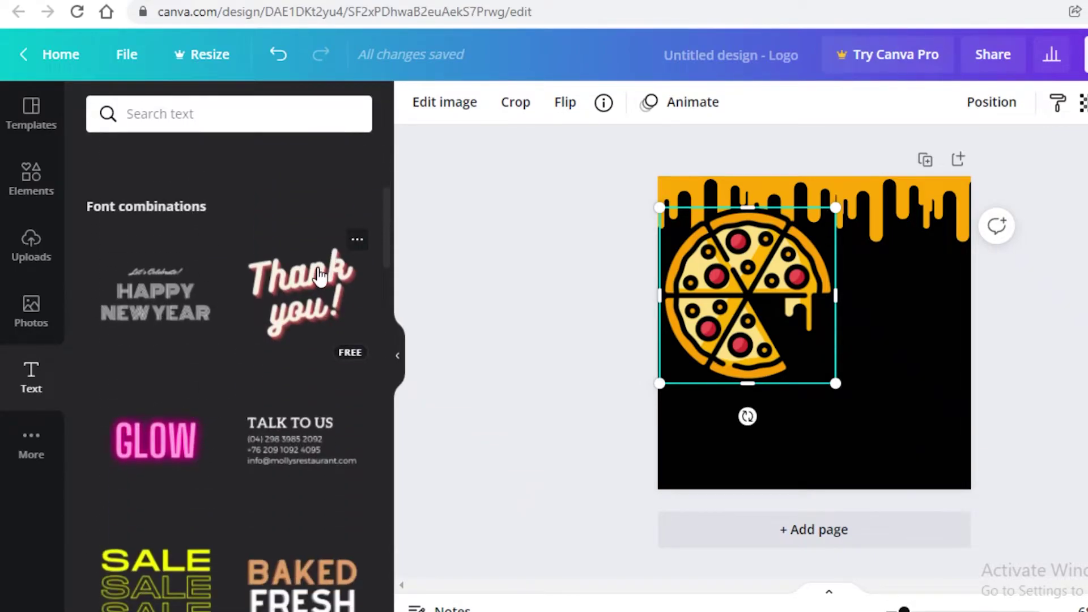
Step: Add the 'Thank you!' font combination and retype its first line as 'pops'
click(300, 309)
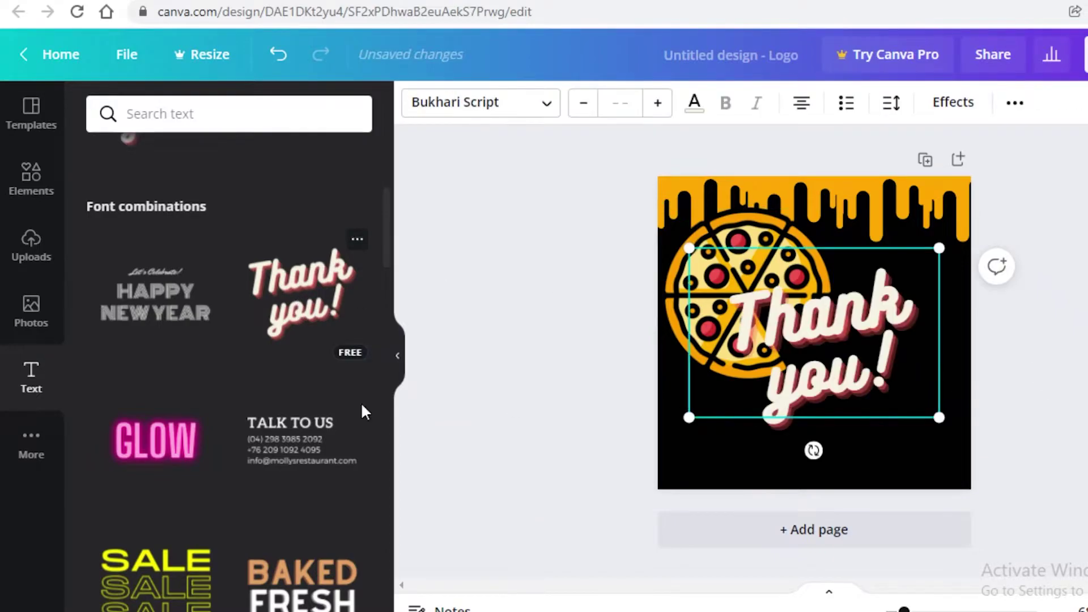
click(854, 295)
click(853, 299)
text(p)
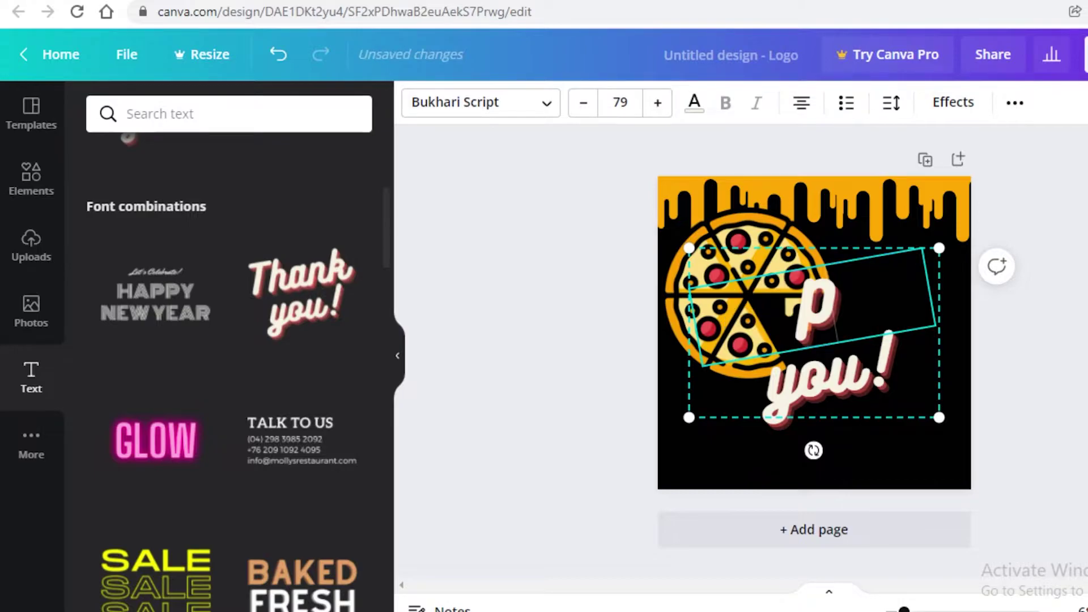
text(ops)
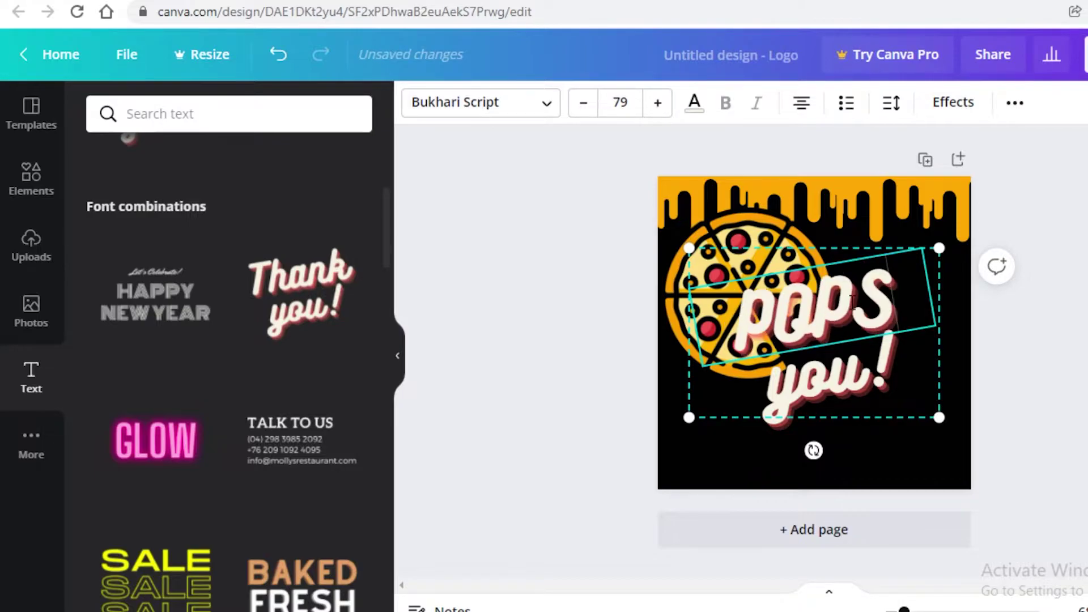
Step: Retype the second line as 'pizza' and correct the first line to 'Pops'
click(799, 382)
click(800, 380)
text(pizza)
click(818, 297)
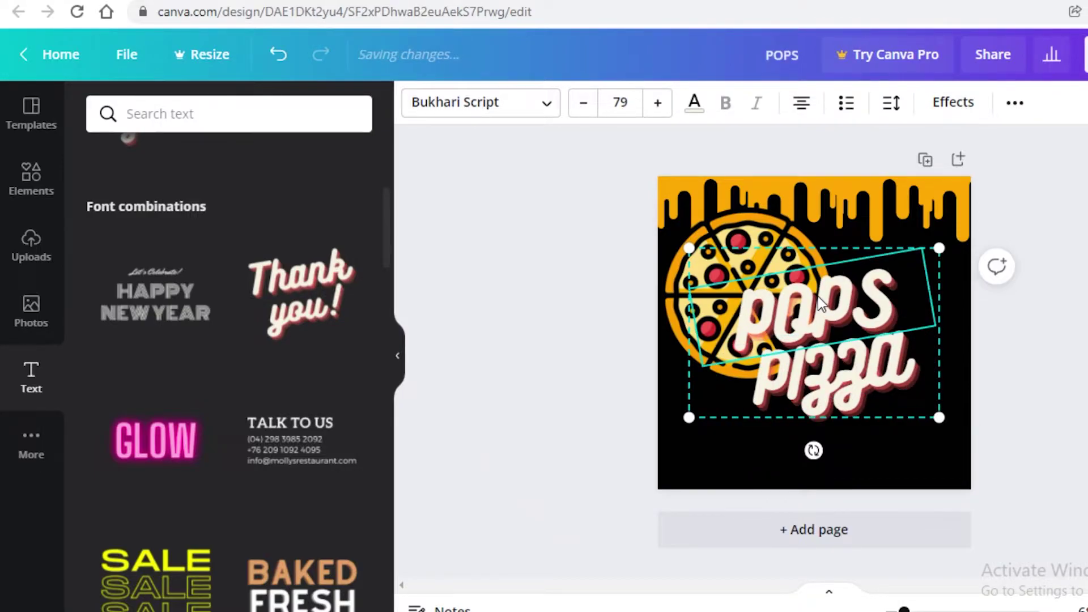
double_click(818, 306)
double_click(830, 374)
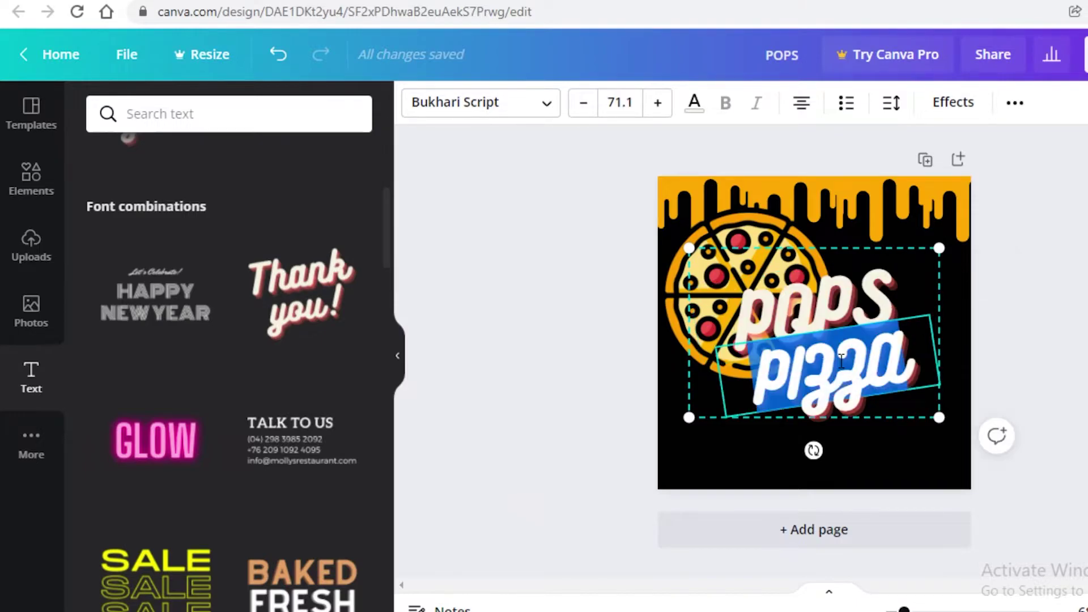
key(BackSpace)
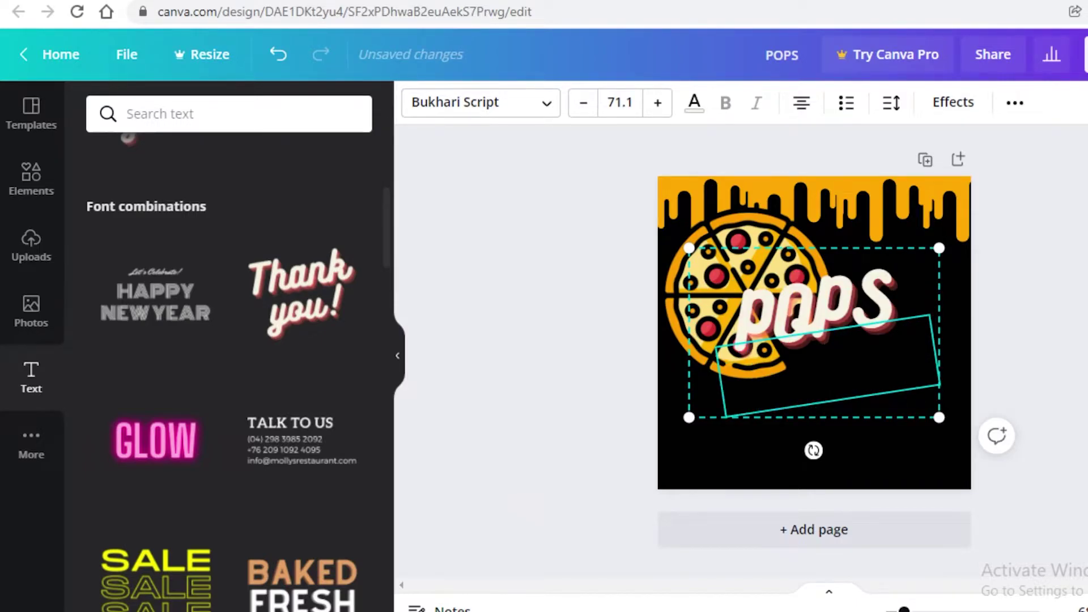
key(ctrl+z)
key(ctrl+z)
key(ctrl+z)
key(ctrl+z)
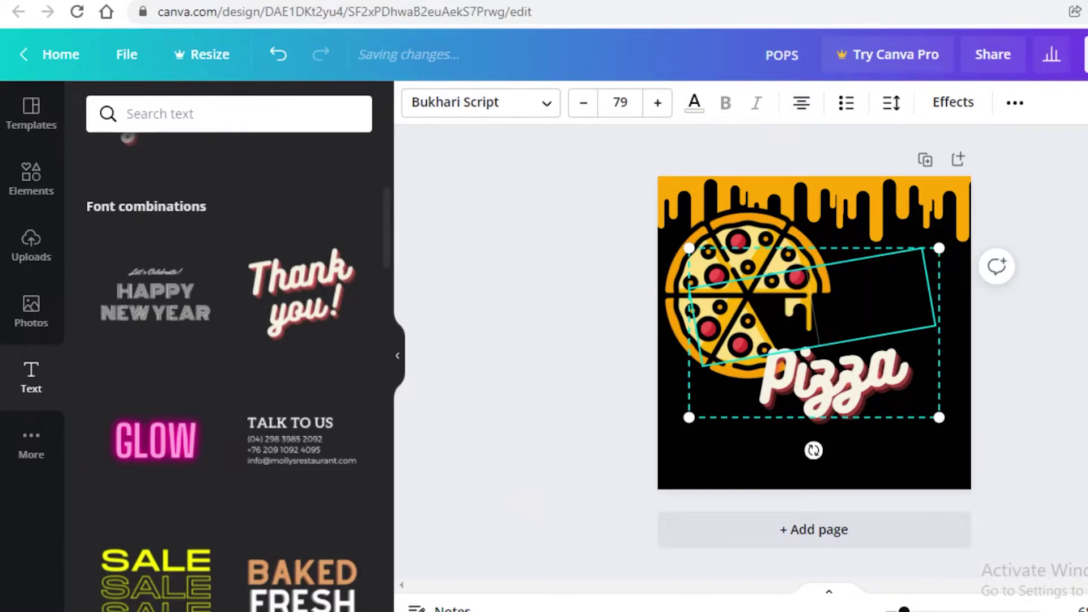
text(Pops)
click(957, 358)
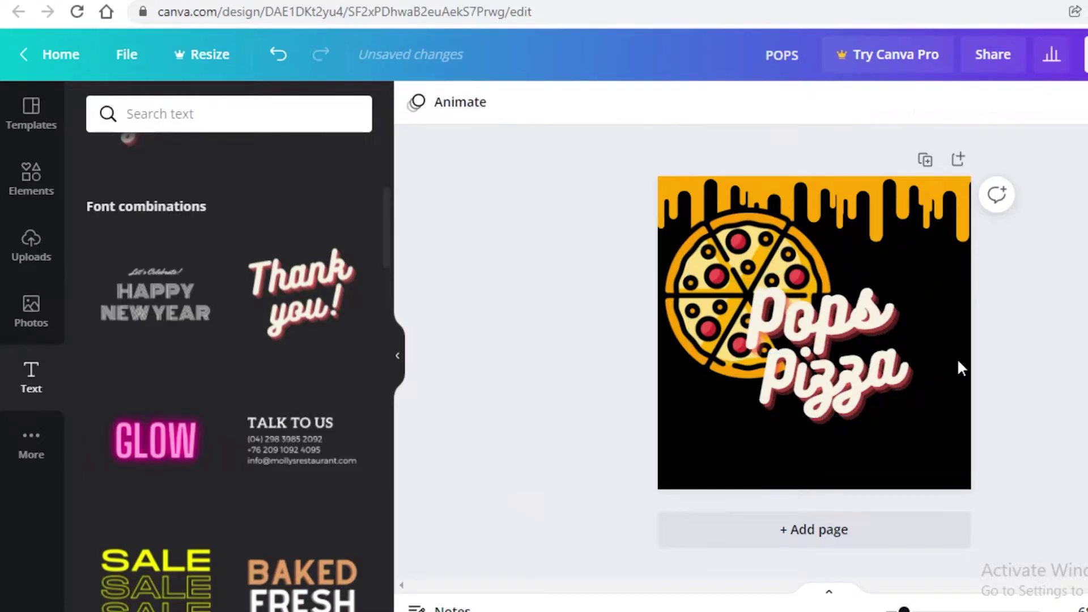
click(850, 358)
Step: Try black, a dark document colour and light yellow on the Pizza line
click(693, 105)
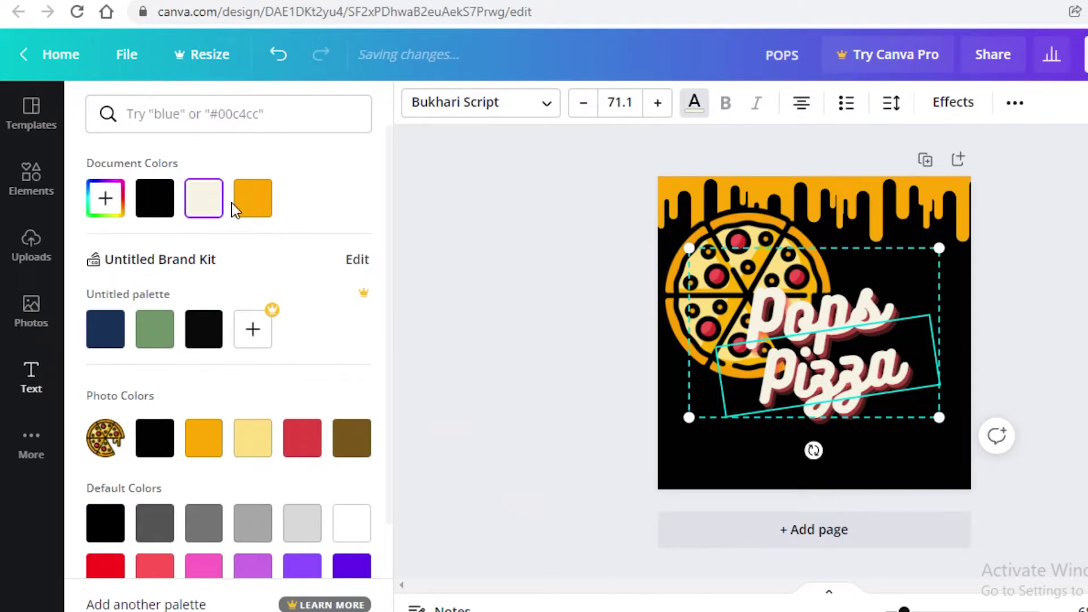
double_click(818, 384)
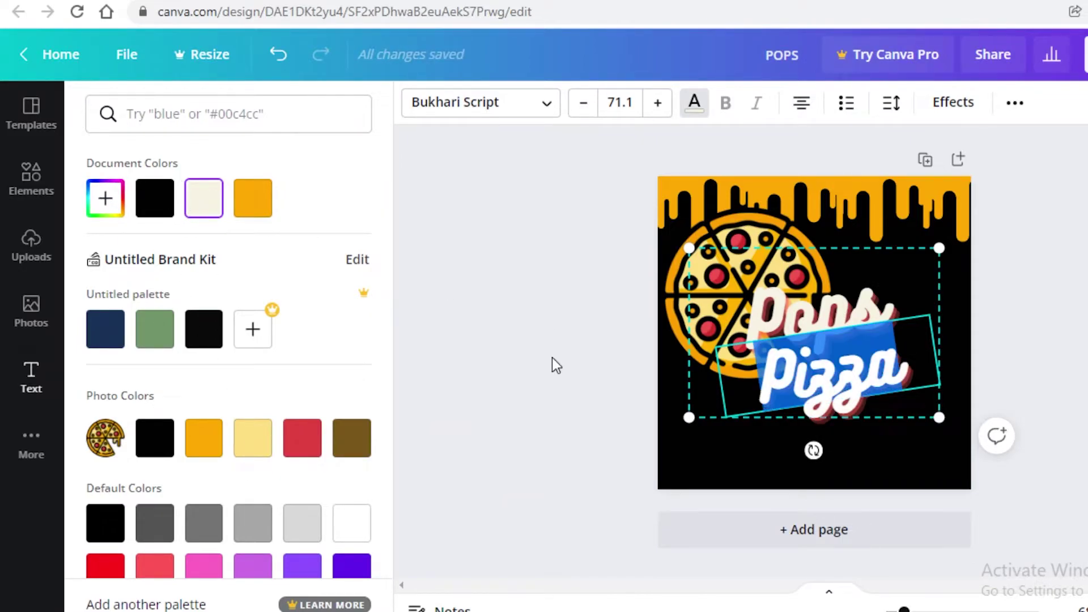
click(203, 330)
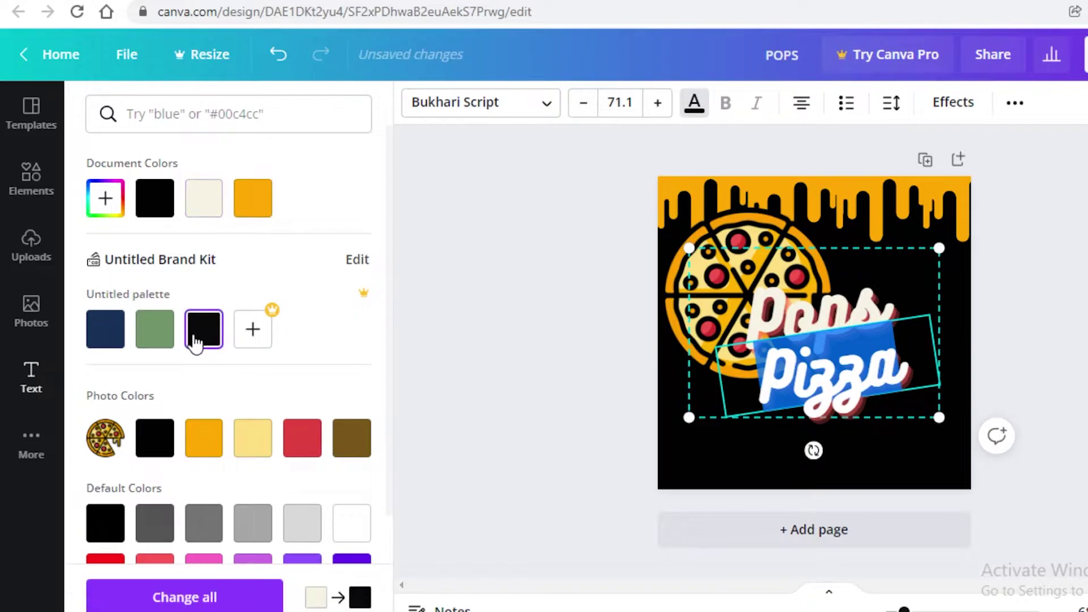
key(Escape)
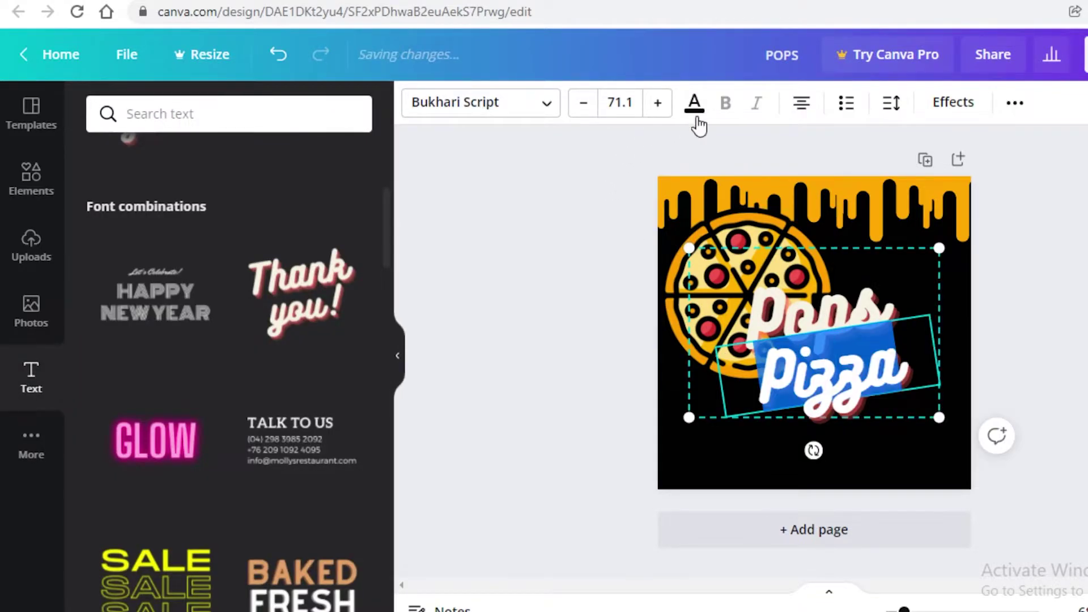
click(694, 103)
click(150, 196)
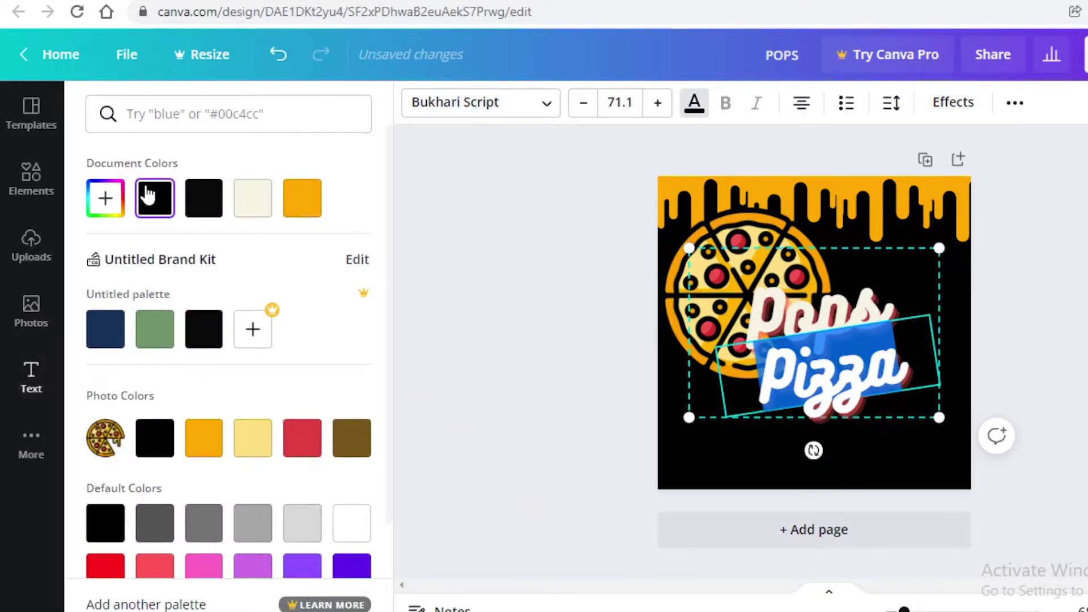
click(253, 438)
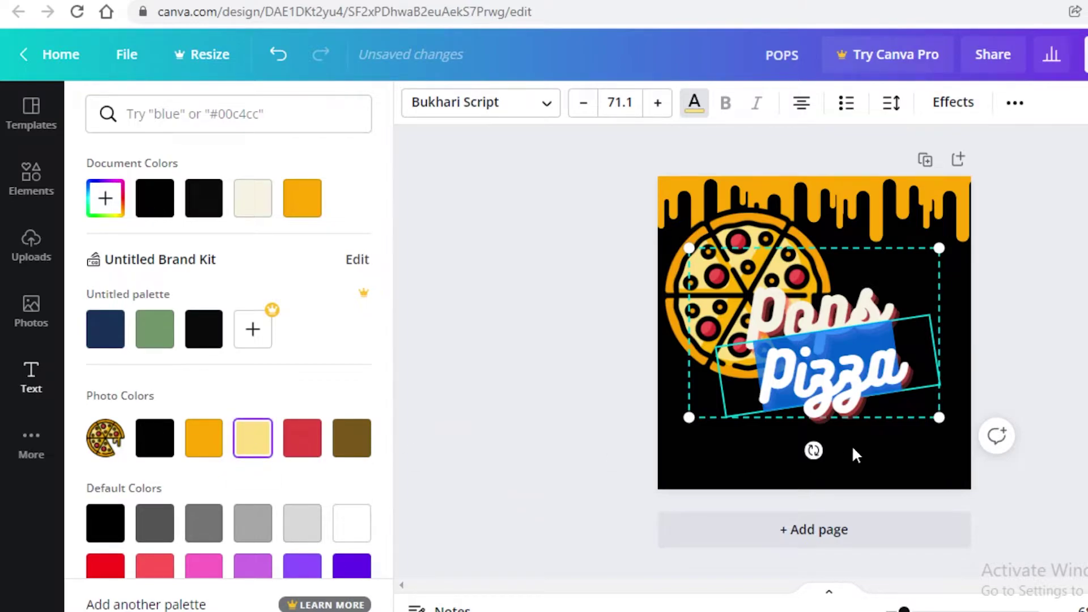
key(Escape)
key(Escape)
click(834, 374)
double_click(833, 374)
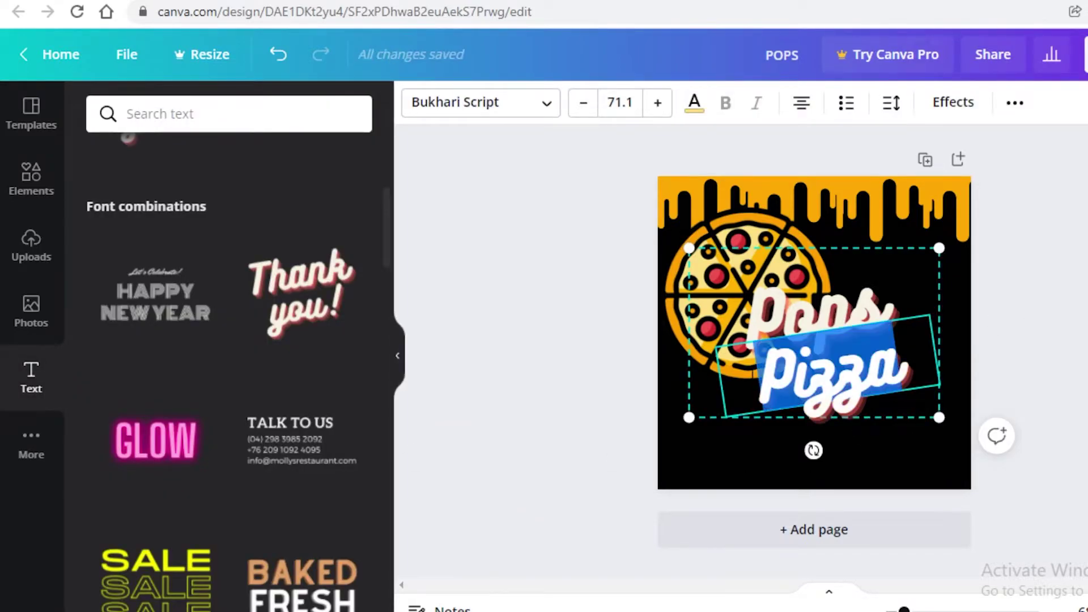
click(694, 104)
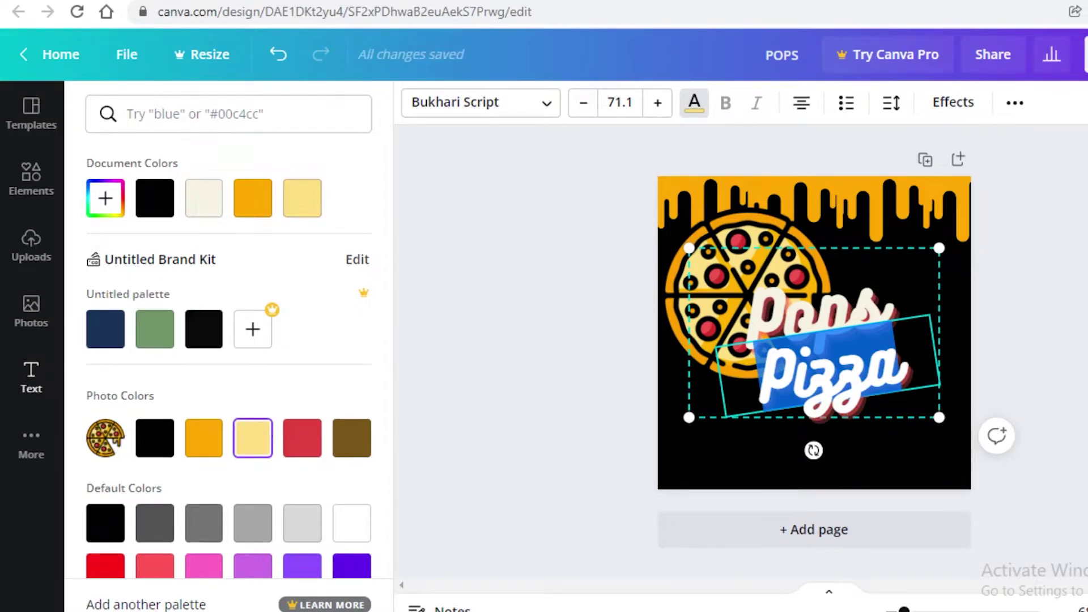
click(692, 105)
Step: Colour both the Pops and Pizza lines orange from the document colours
click(826, 303)
double_click(823, 303)
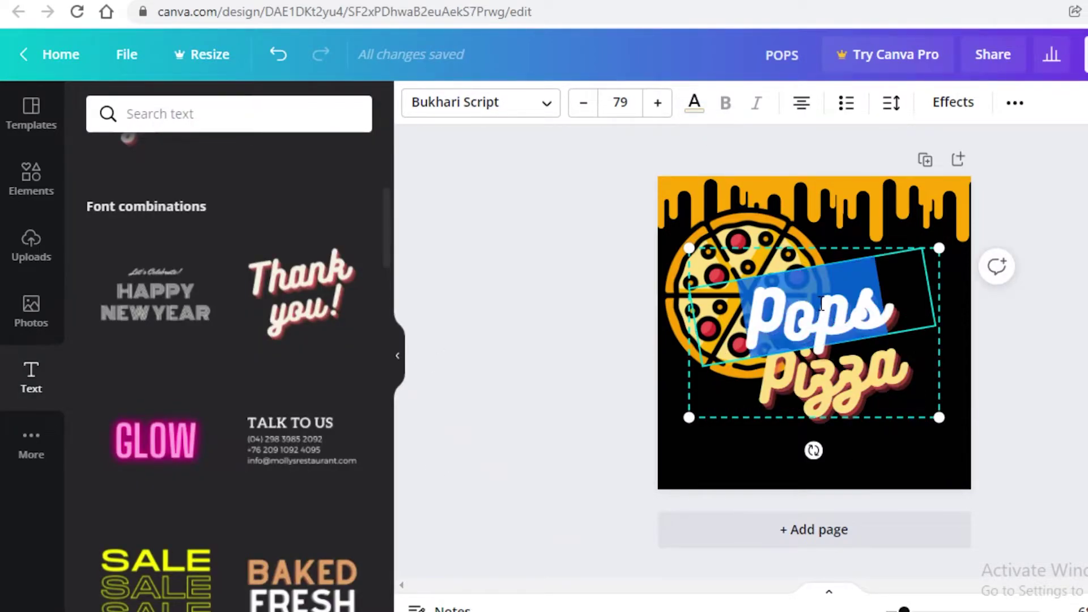
click(696, 102)
click(253, 197)
click(859, 409)
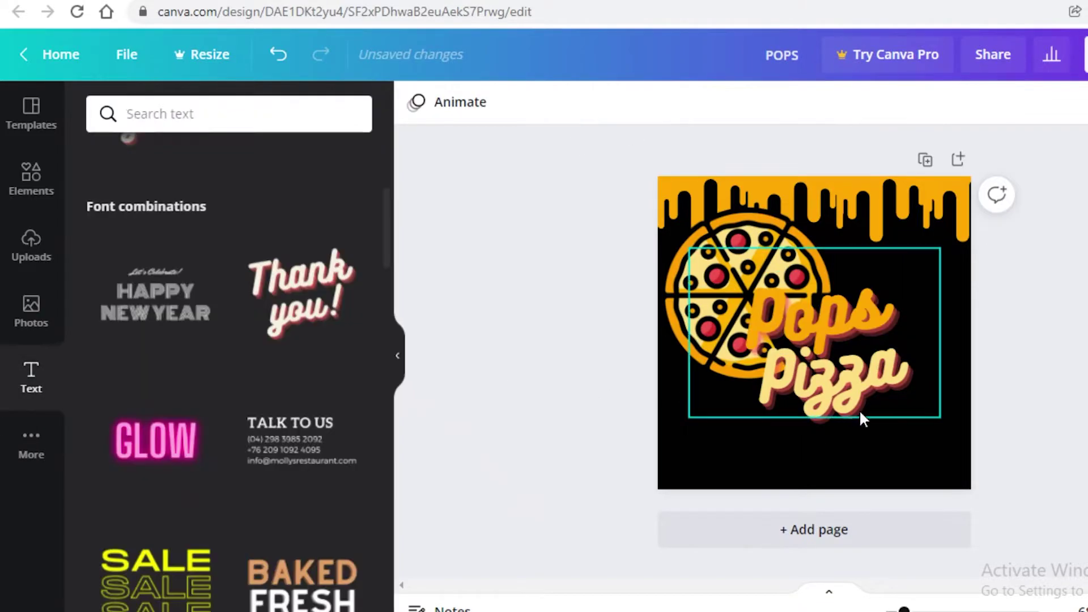
double_click(847, 400)
click(694, 102)
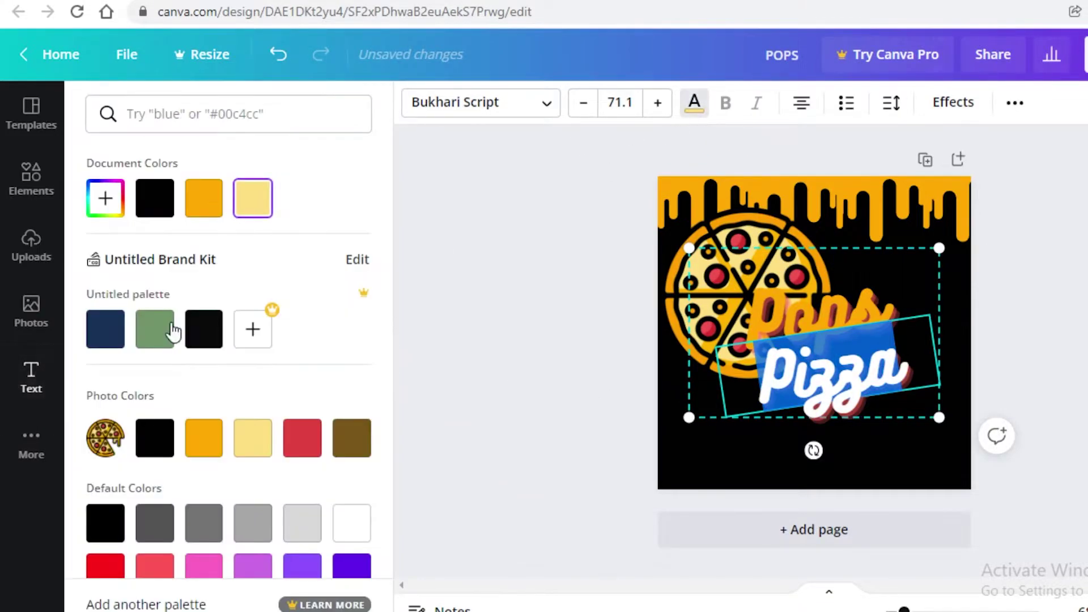
click(204, 197)
click(1017, 356)
Step: Move the Pops Pizza title to the page's lower right
drag(786, 380, 814, 422)
drag(900, 406, 894, 427)
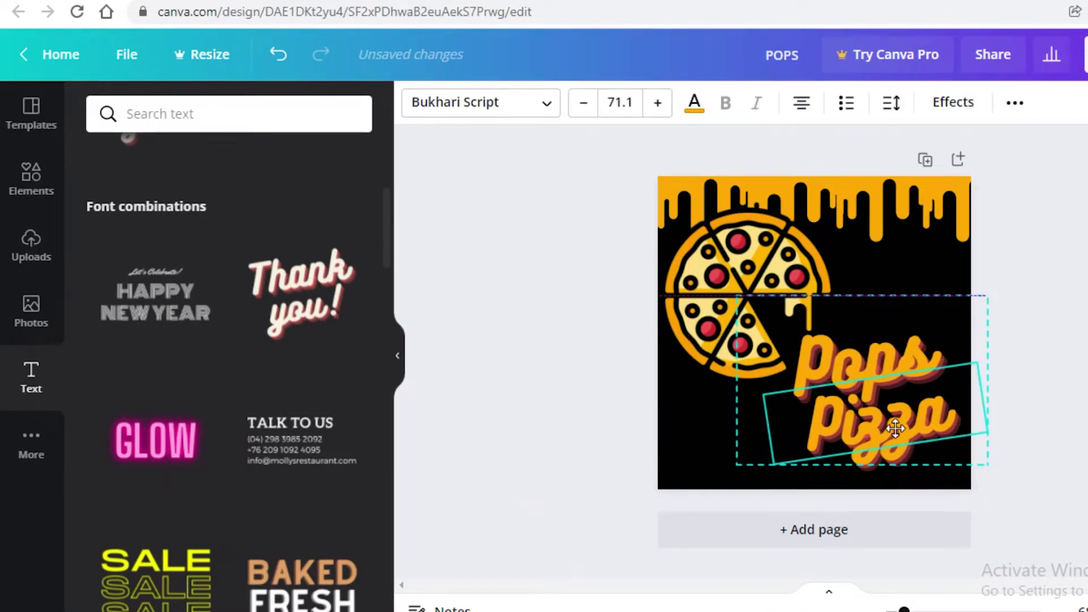
key(Escape)
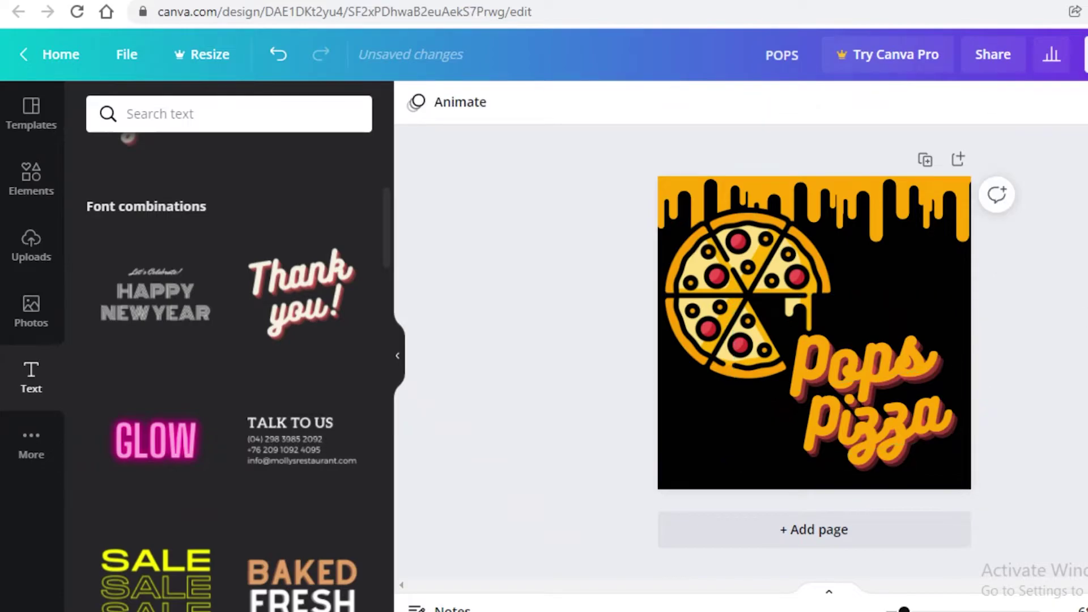
Step: Tilt the pizza icon about 8 degrees, enlarge it, and nudge the title slightly up-left
click(750, 281)
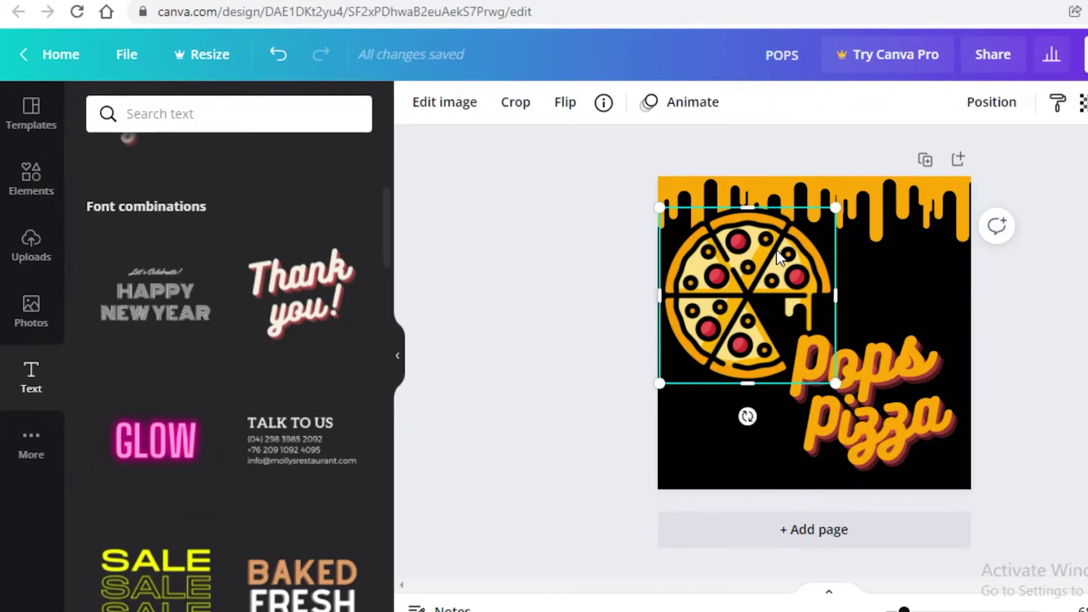
drag(749, 415, 742, 464)
drag(690, 266, 689, 282)
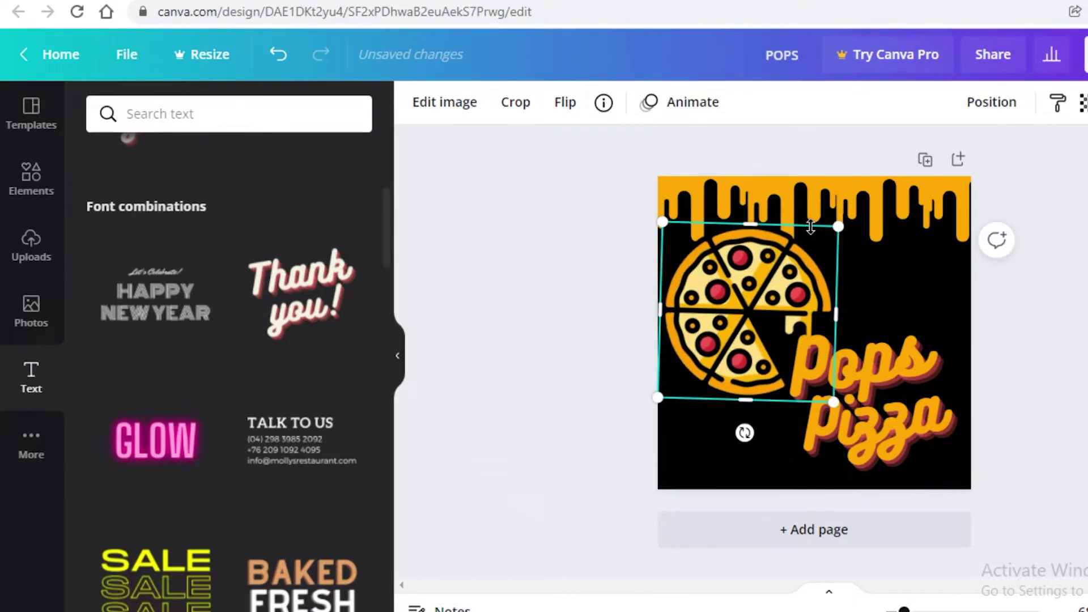
drag(836, 226, 854, 208)
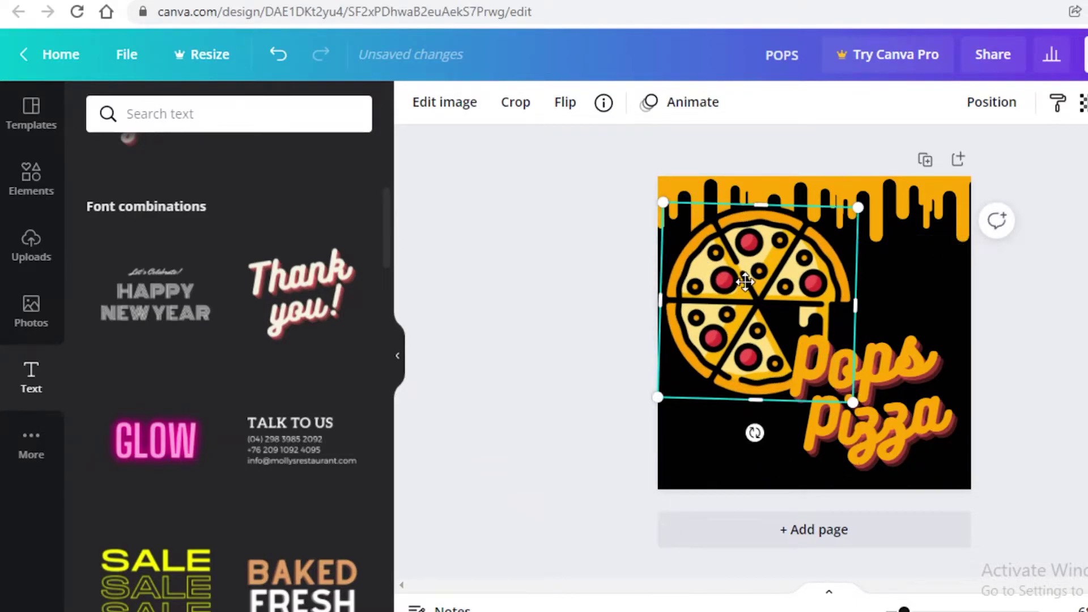
mouse_move(877, 381)
mouse_down()
mouse_move(863, 364)
mouse_move(874, 384)
mouse_up()
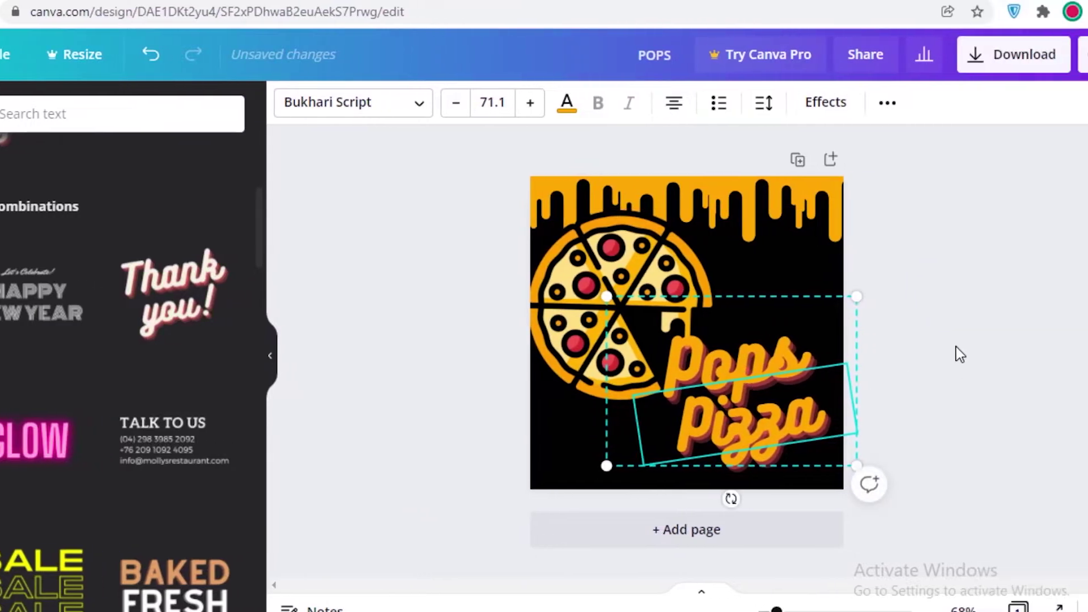
Step: Check the Download file types, leave PNG selected, and close the panel without downloading
click(1082, 356)
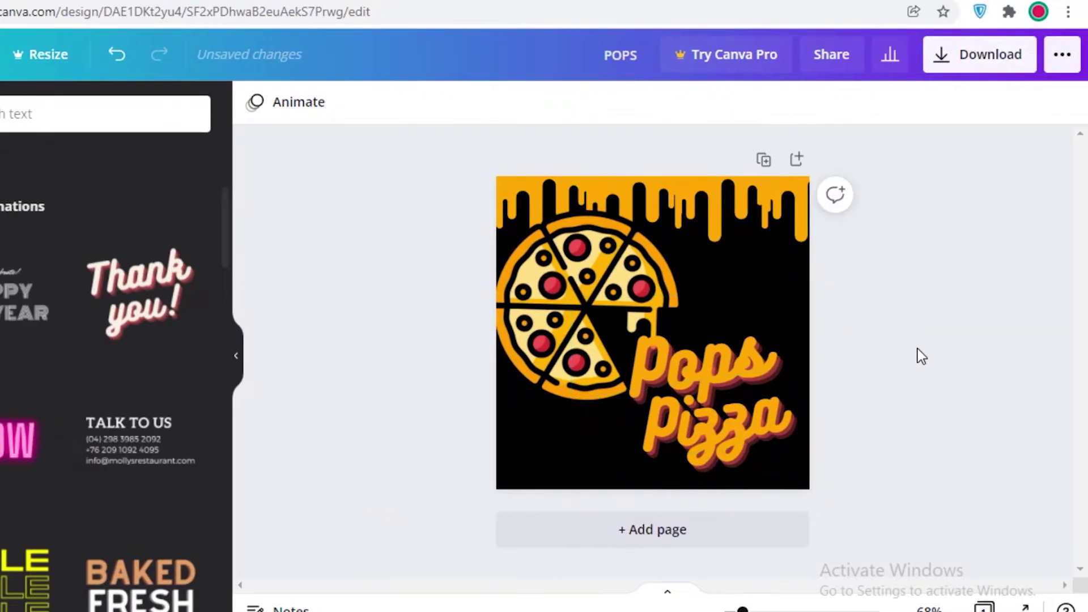
click(986, 70)
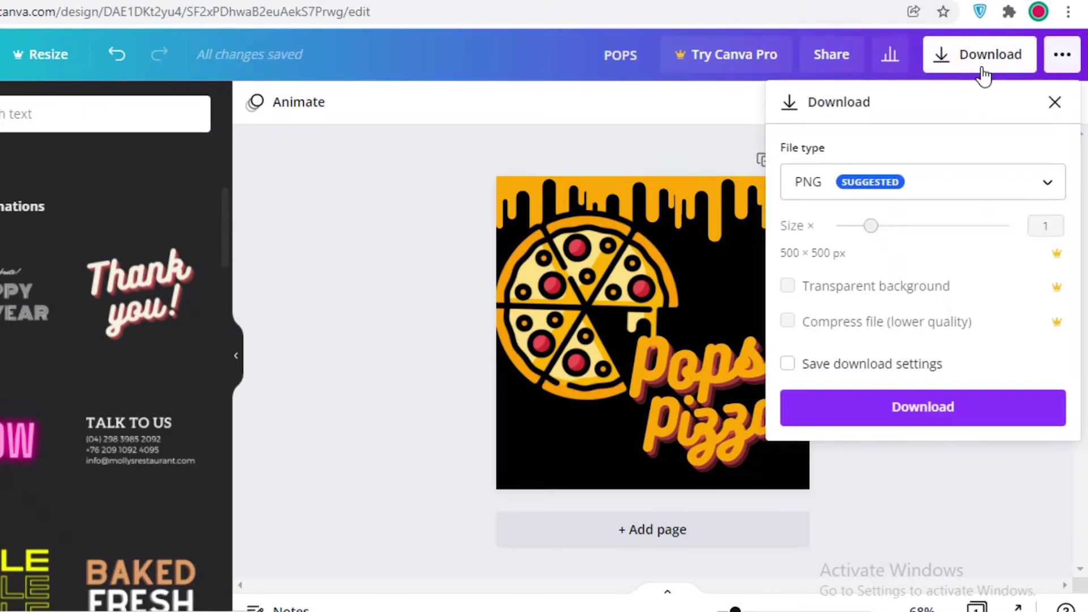
click(939, 190)
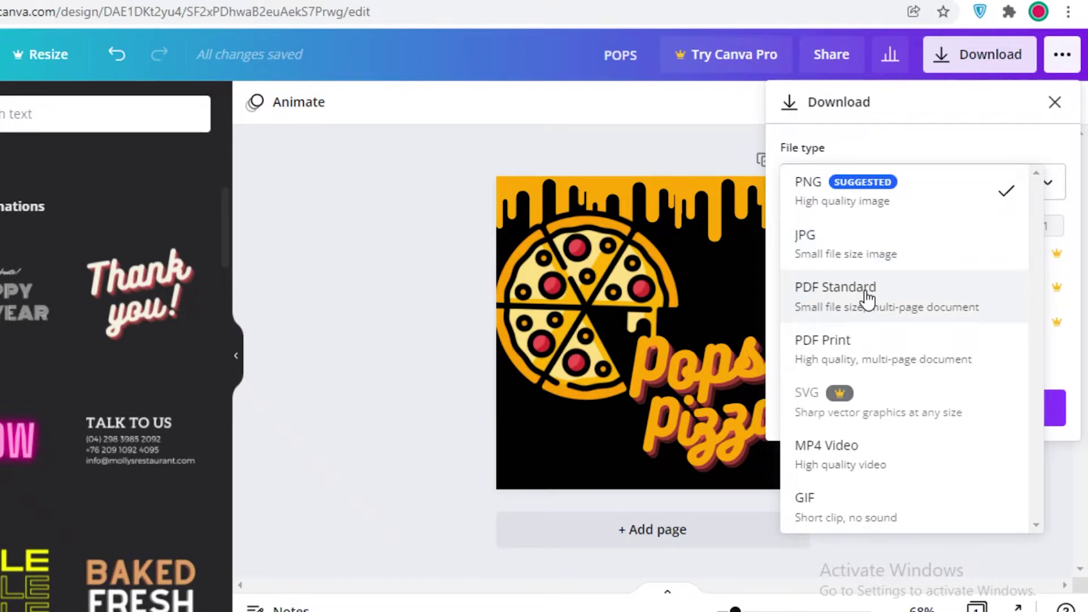
click(357, 296)
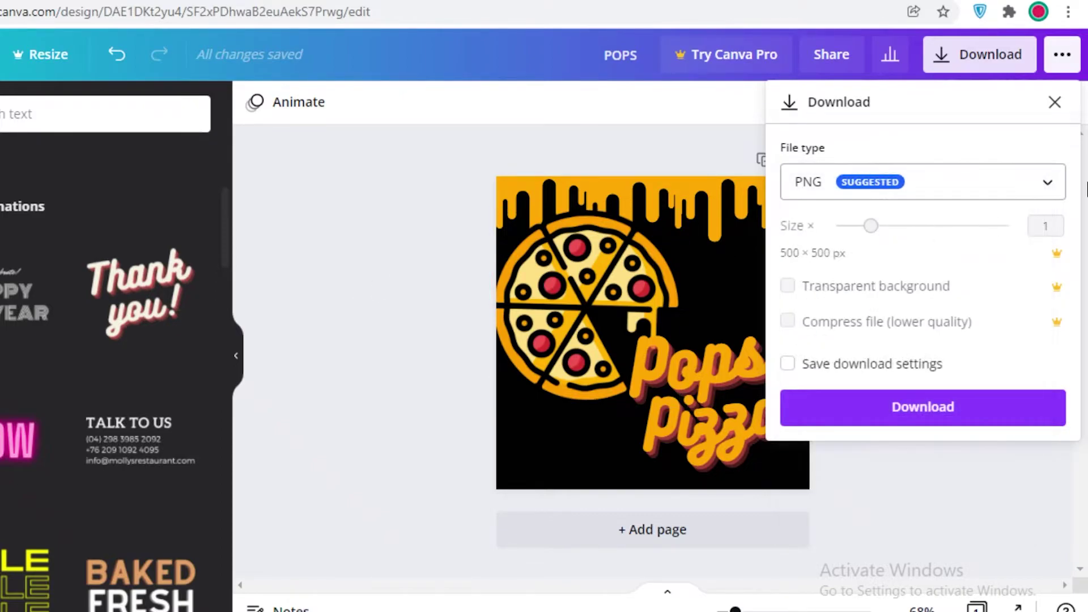
click(1054, 103)
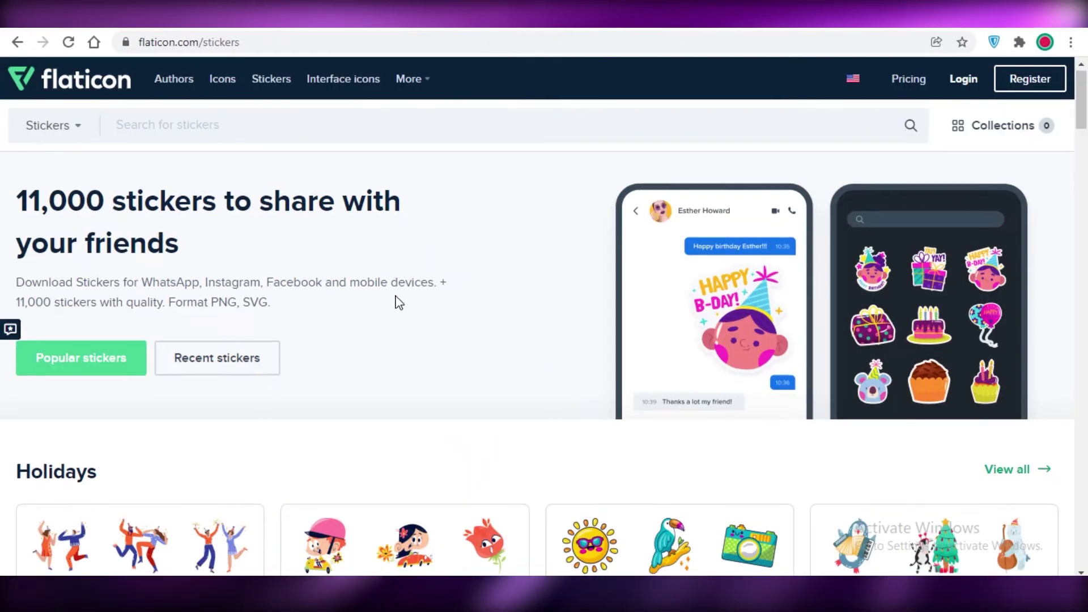
Step: Scroll through the Flaticon sticker packs, then open a new blank browser tab
scroll(397, 302, down, 6)
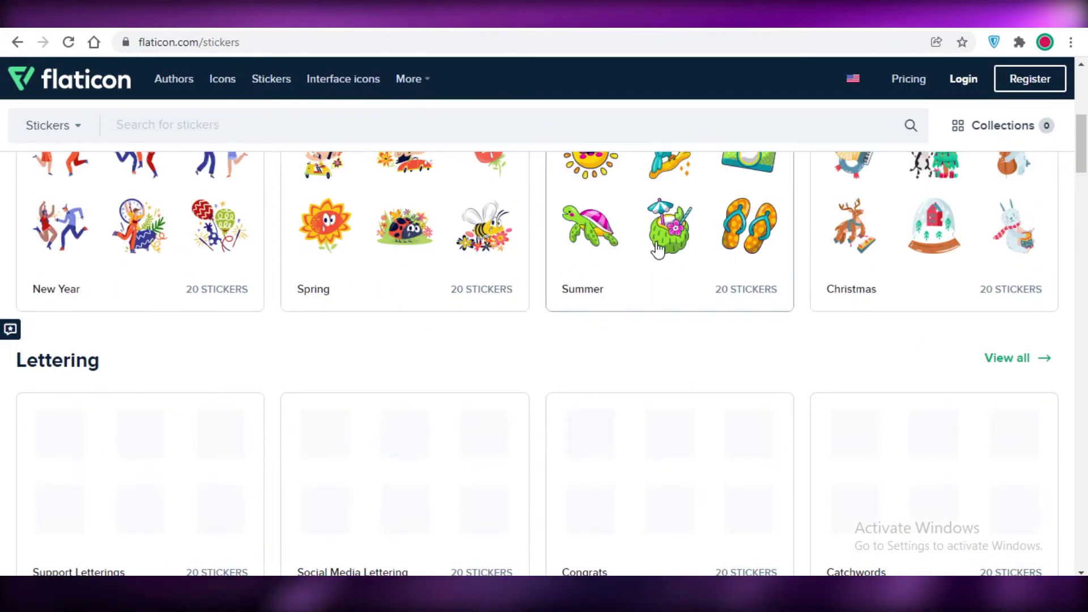
scroll(657, 248, down, 5)
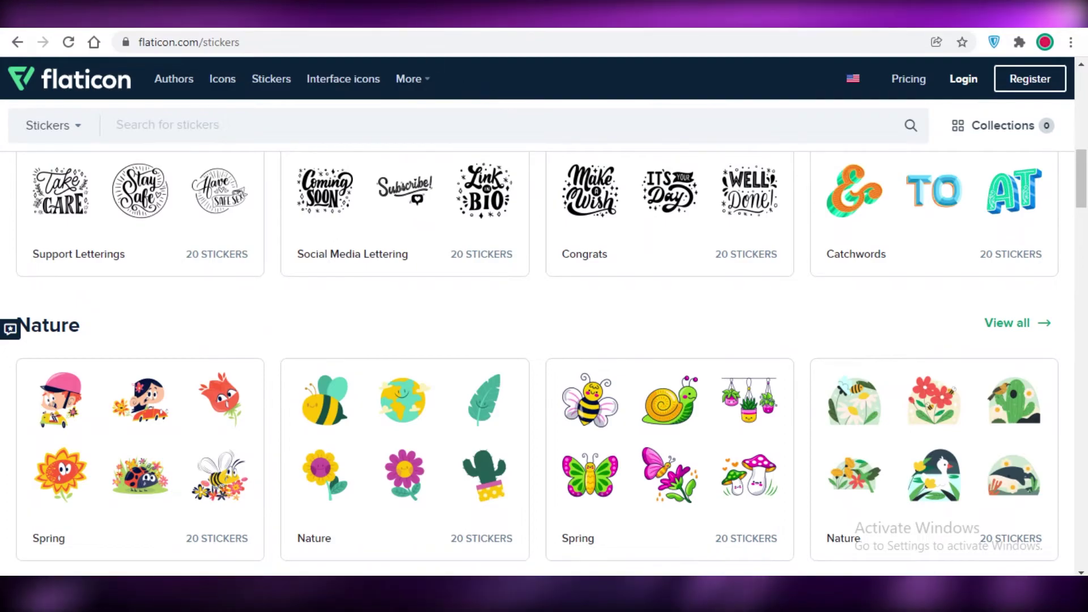
scroll(702, 231, down, 8)
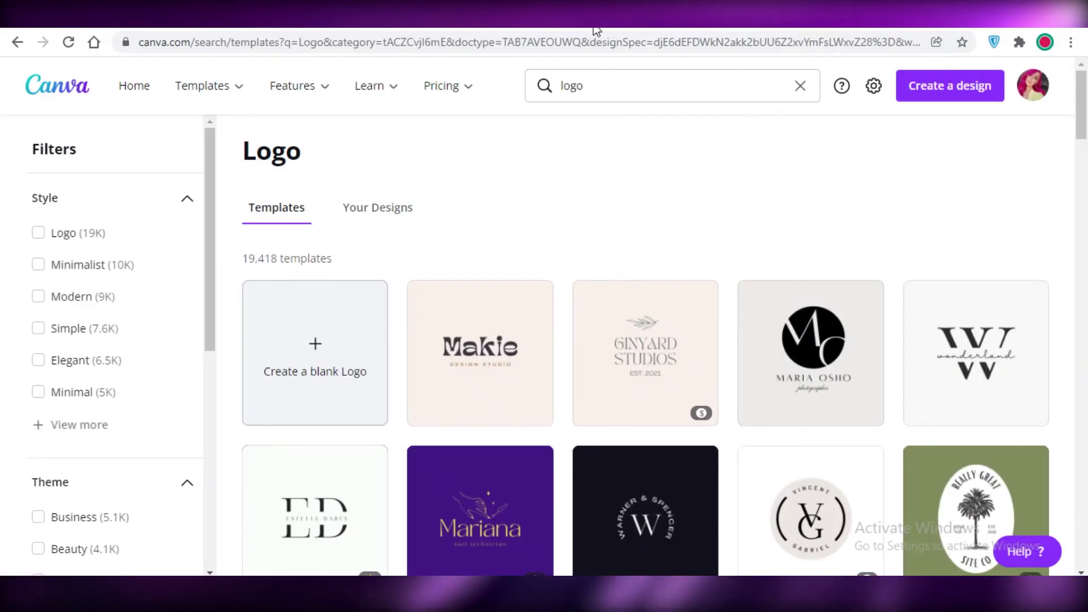
key(ctrl+t)
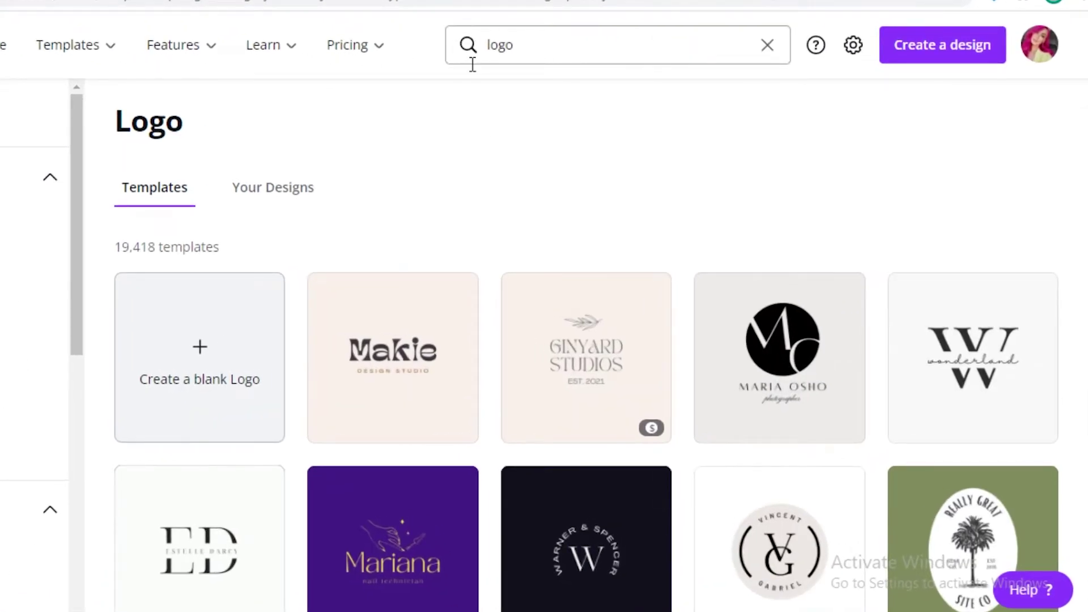
Step: Scroll up and down through Canva's Logo template results
scroll(1008, 253, down, 3)
scroll(1008, 253, down, 10)
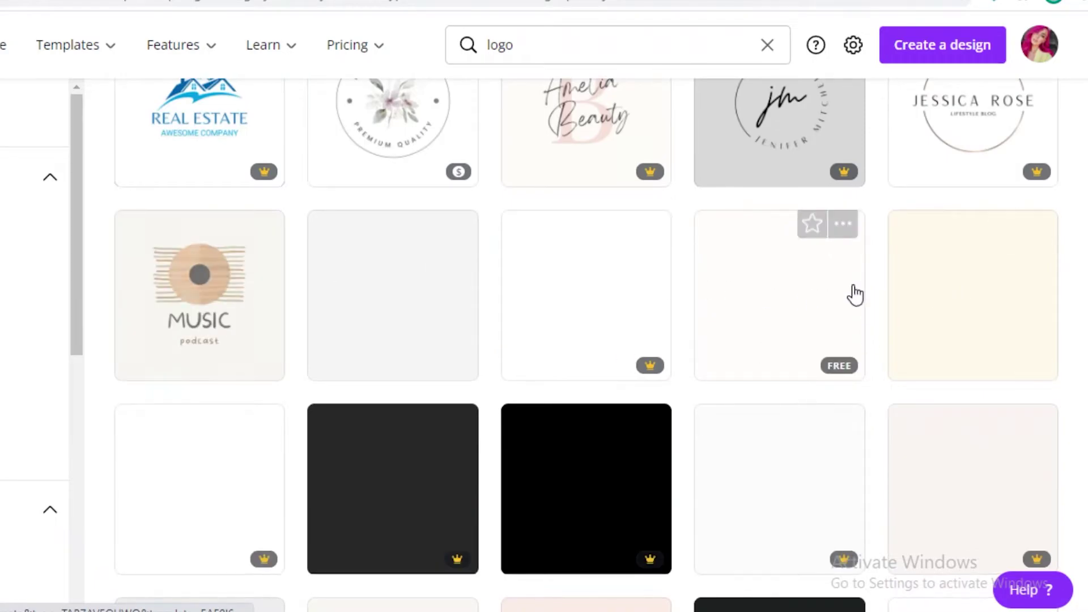
scroll(856, 294, down, 6)
scroll(833, 432, up, 3)
scroll(692, 393, down, 7)
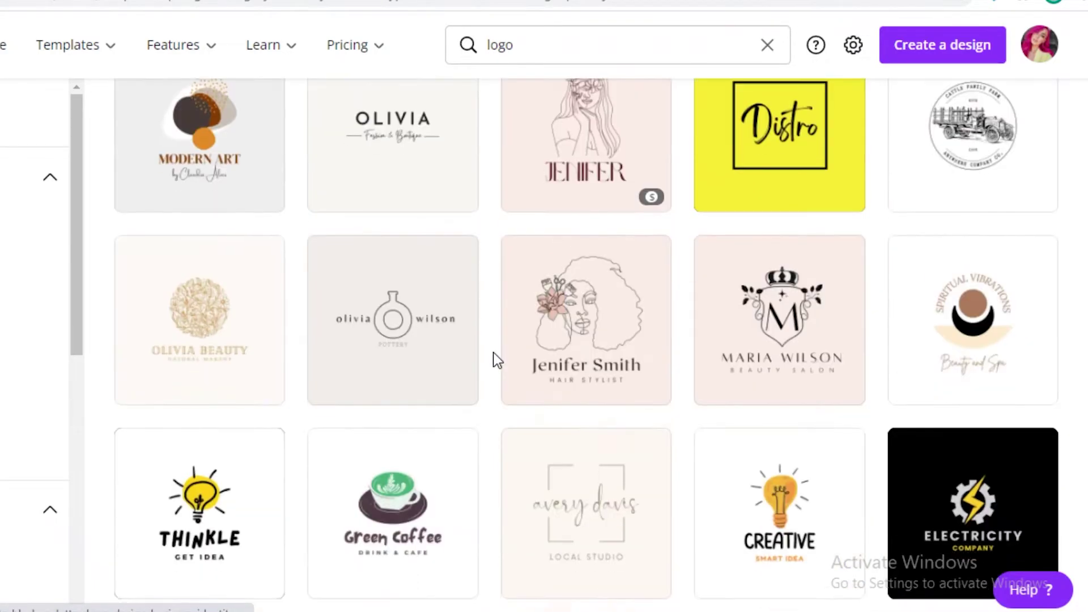
scroll(699, 250, up, 6)
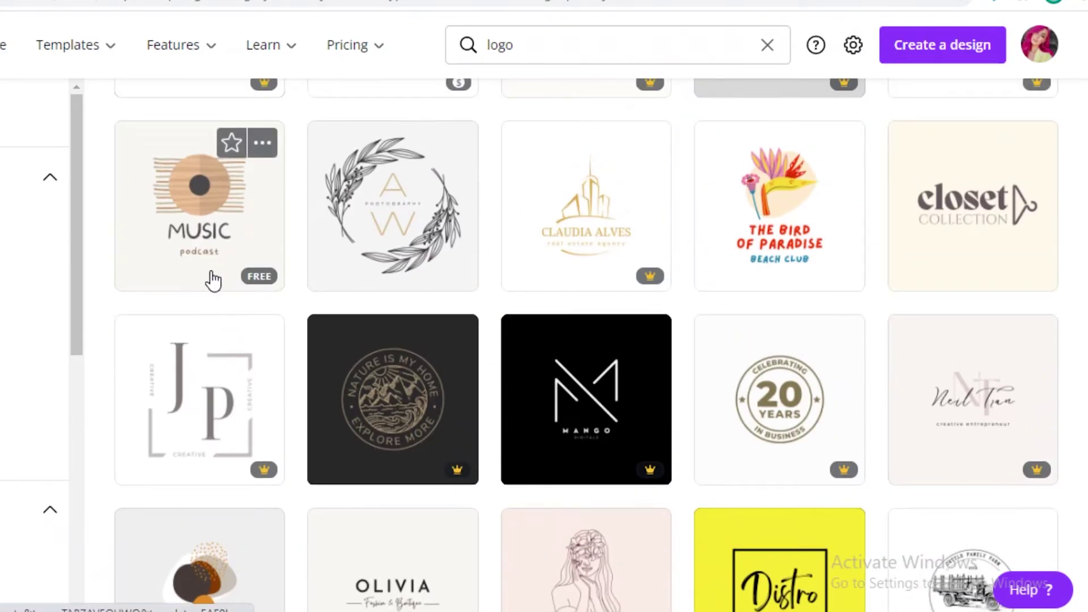
scroll(1054, 320, down, 10)
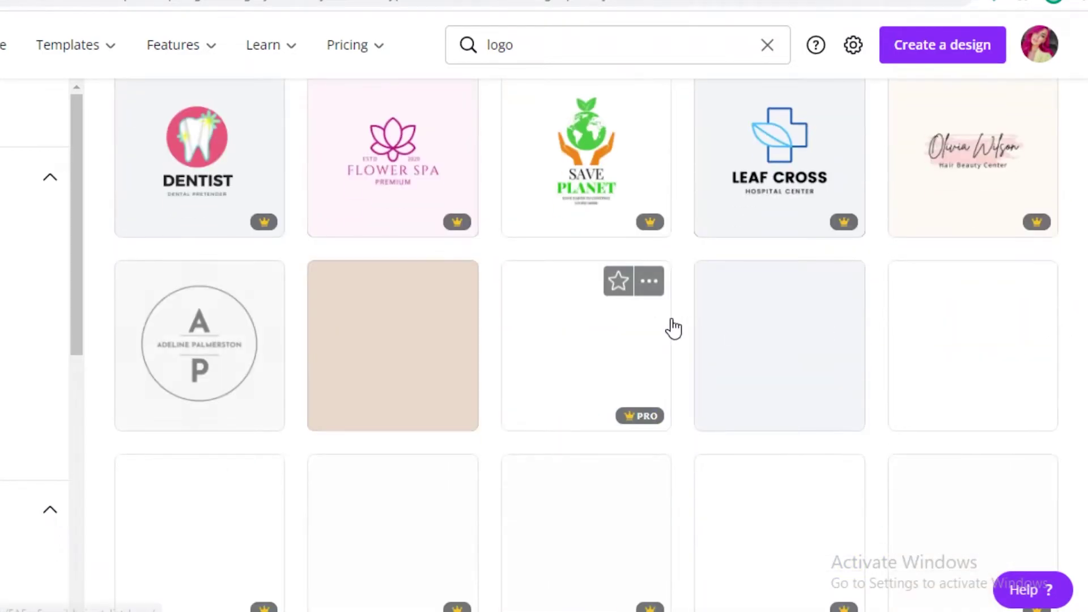
scroll(675, 328, down, 3)
scroll(681, 374, down, 2)
scroll(687, 426, up, 20)
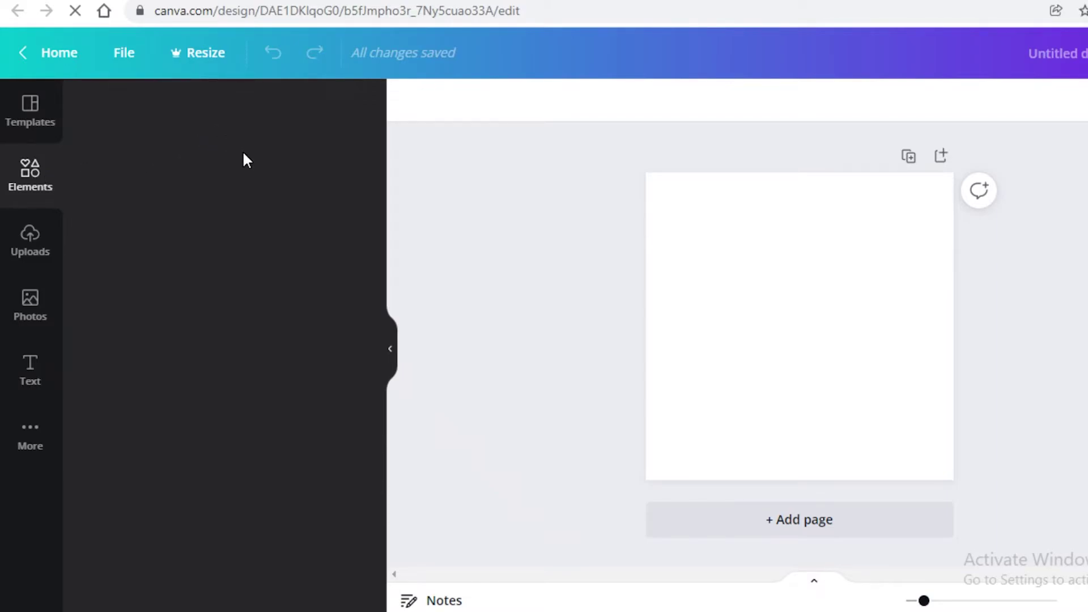
Step: Search Elements for 'salon', filter to Graphics, and browse the results
click(227, 119)
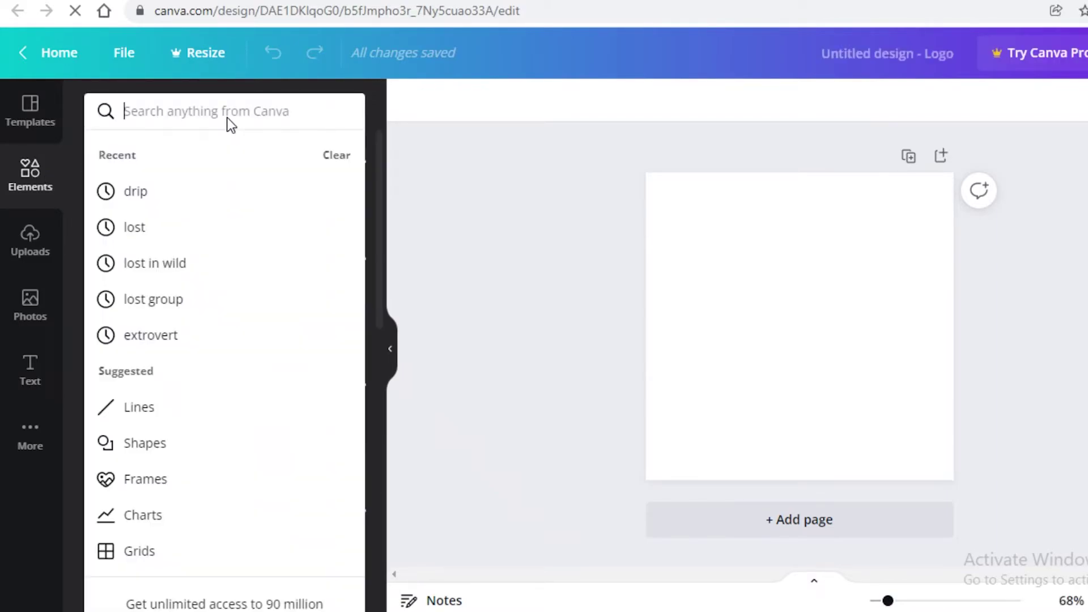
click(507, 157)
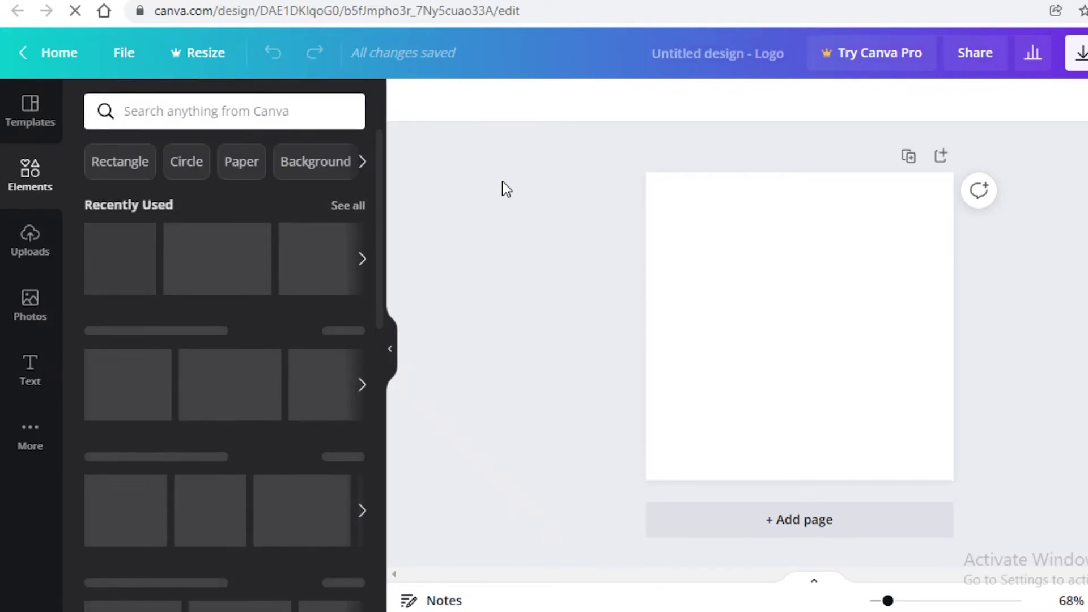
click(255, 108)
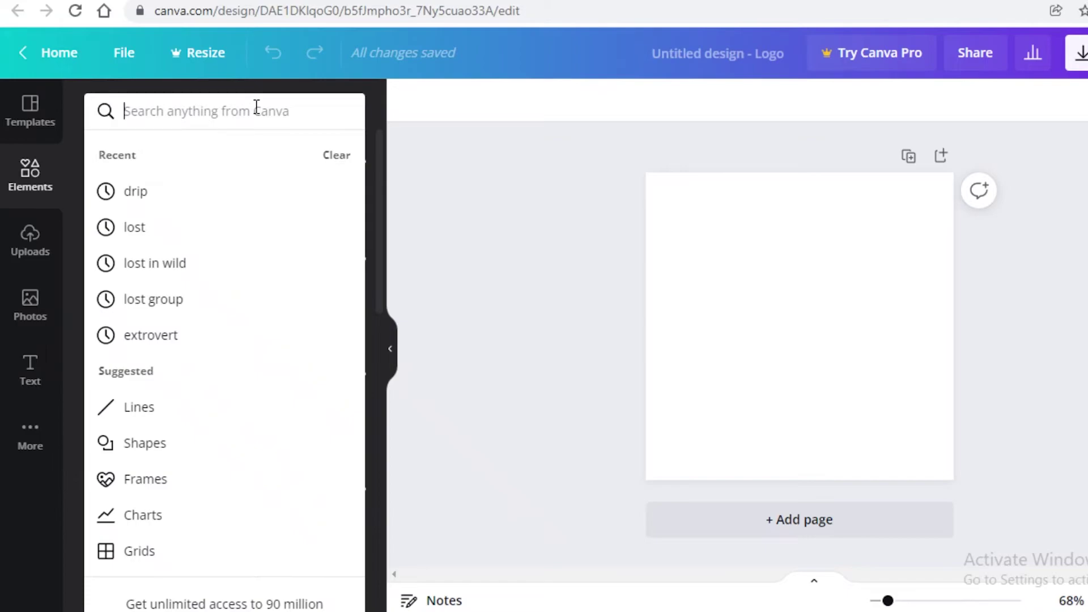
text(salo)
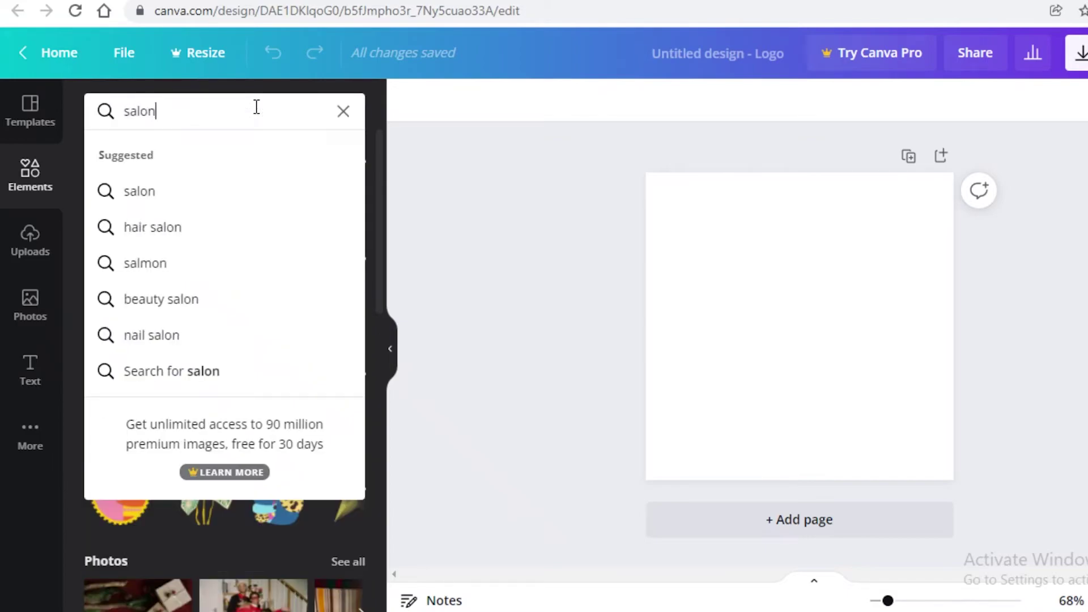
text(n)
key(Return)
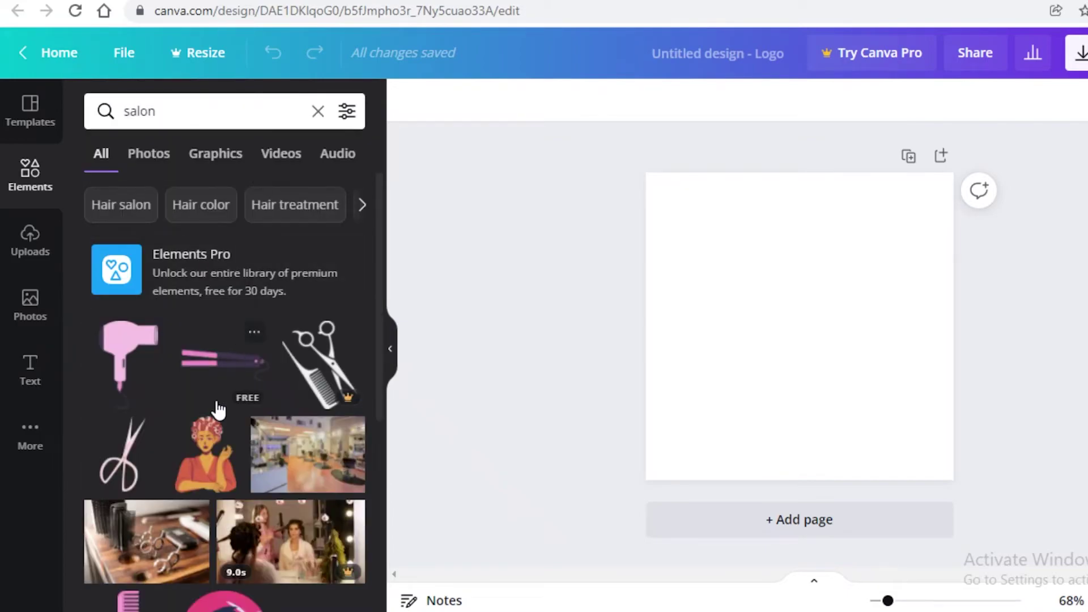
scroll(218, 408, down, 3)
click(214, 162)
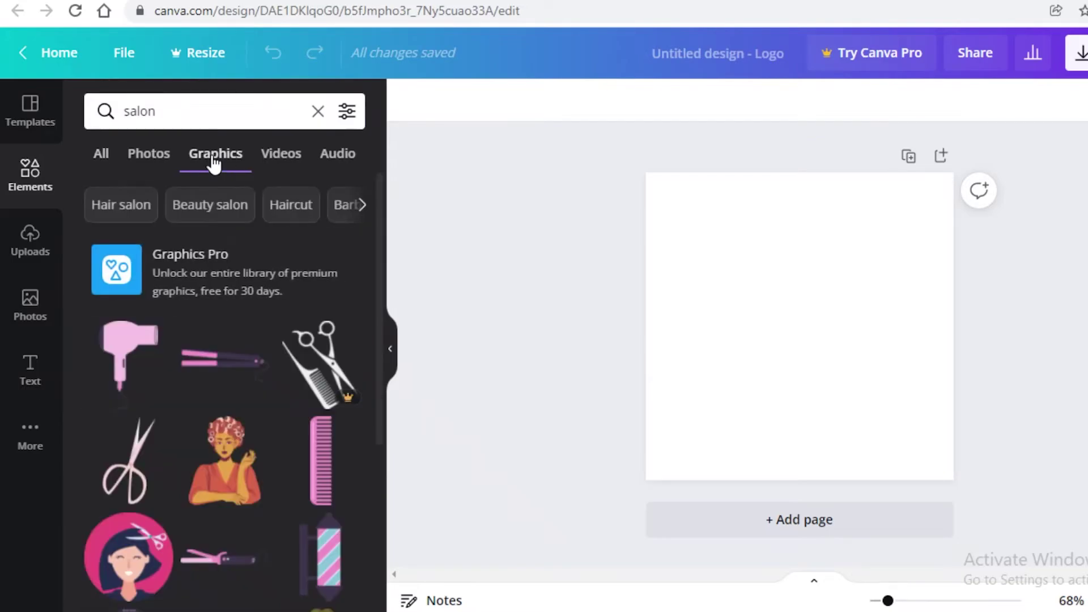
scroll(225, 367, down, 10)
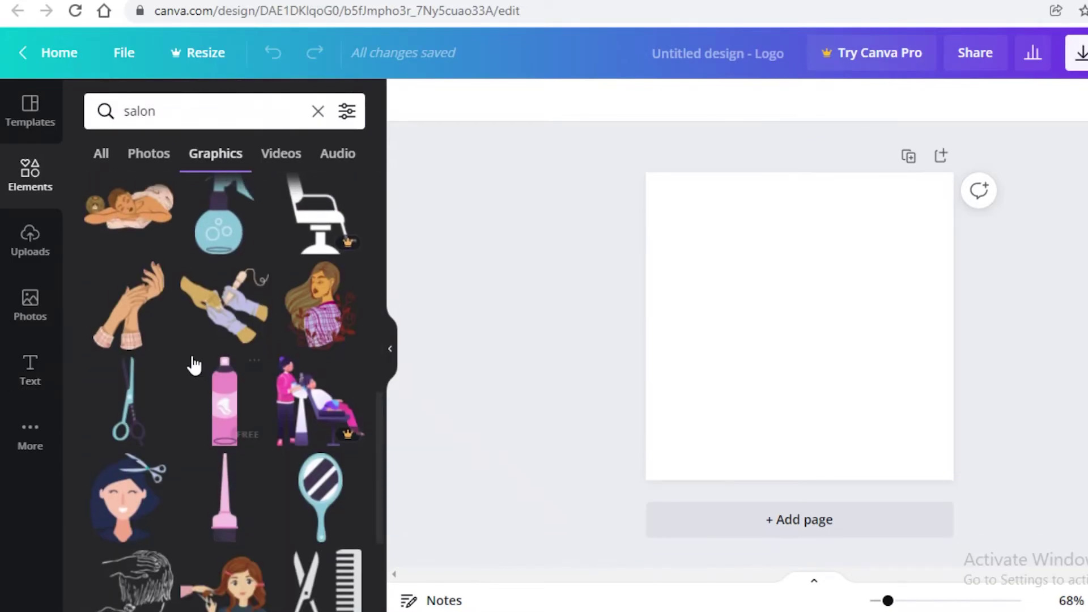
scroll(194, 365, up, 4)
scroll(298, 363, up, 6)
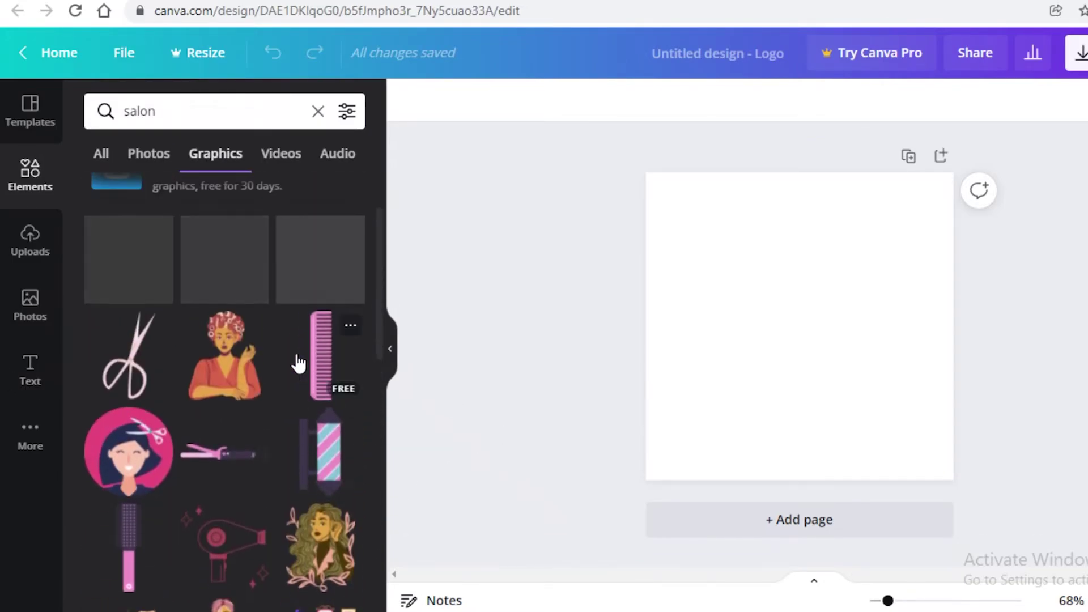
scroll(272, 396, up, 3)
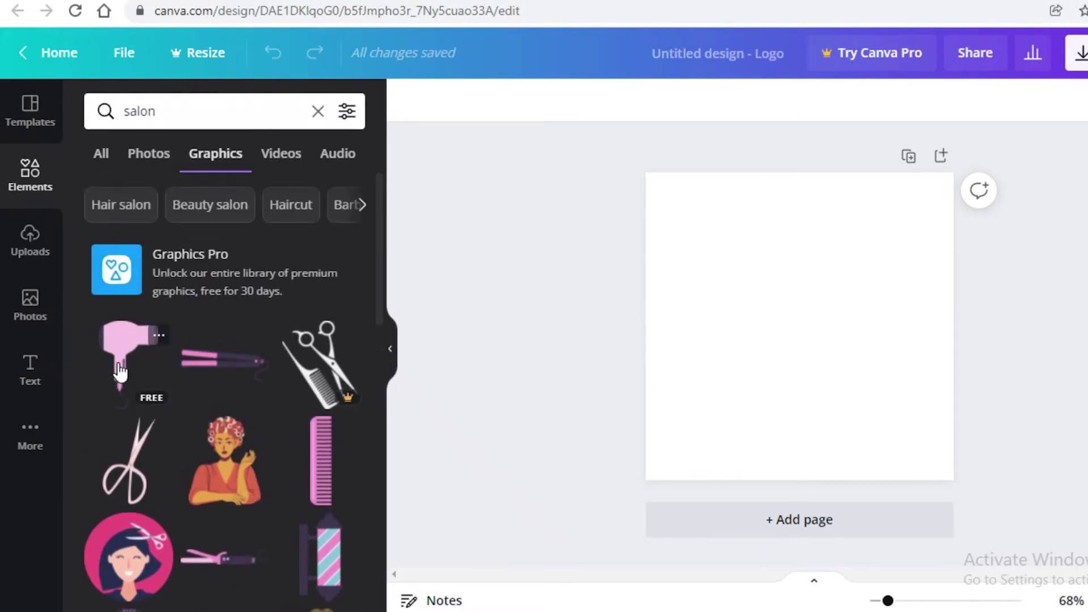
scroll(120, 371, down, 8)
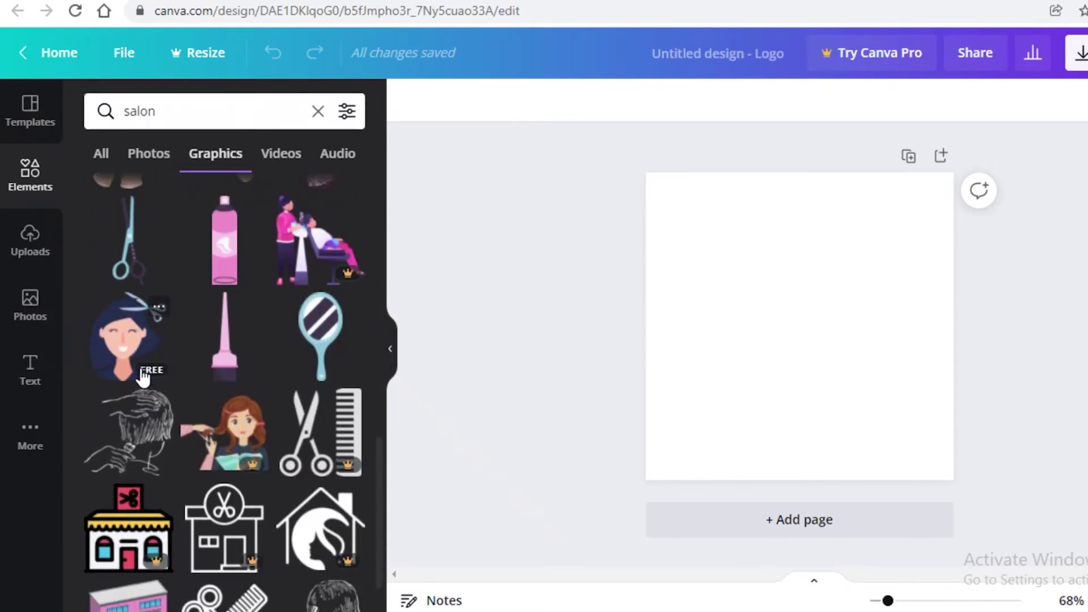
scroll(142, 377, down, 5)
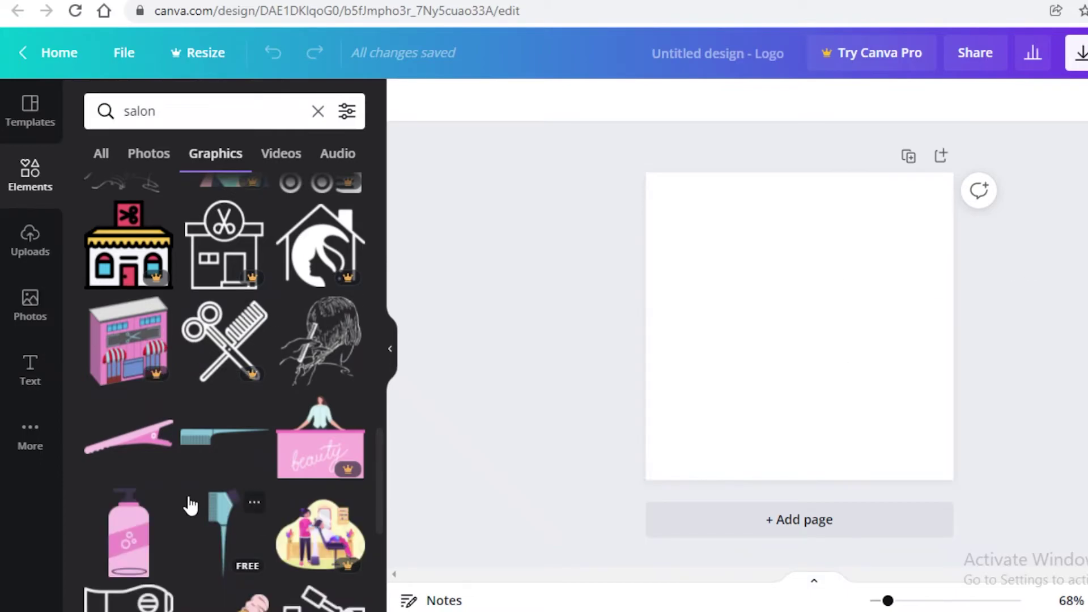
scroll(191, 504, down, 3)
scroll(173, 419, down, 3)
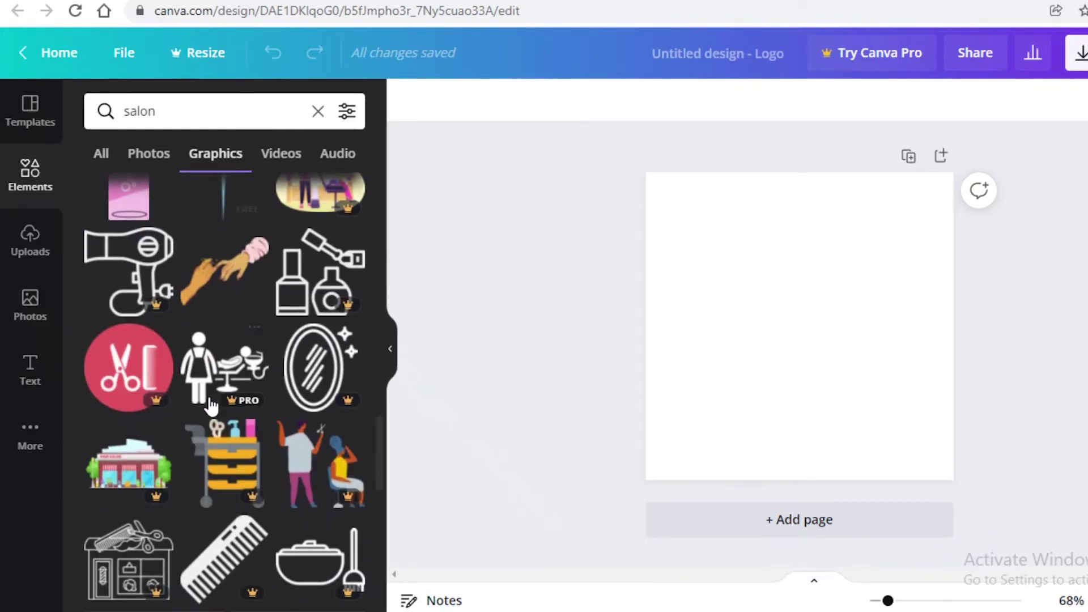
scroll(184, 513, down, 8)
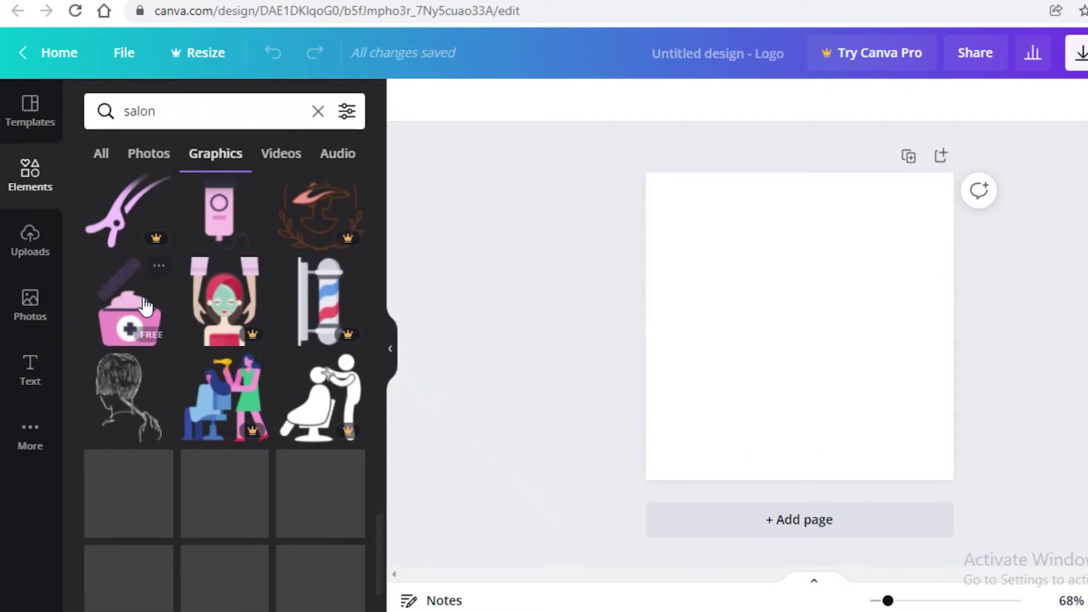
scroll(178, 393, down, 2)
scroll(182, 412, down, 2)
Step: Add the black nails-with-sparkles graphic, enlarge it, and place it at the page's lower left
click(181, 412)
scroll(182, 412, down, 4)
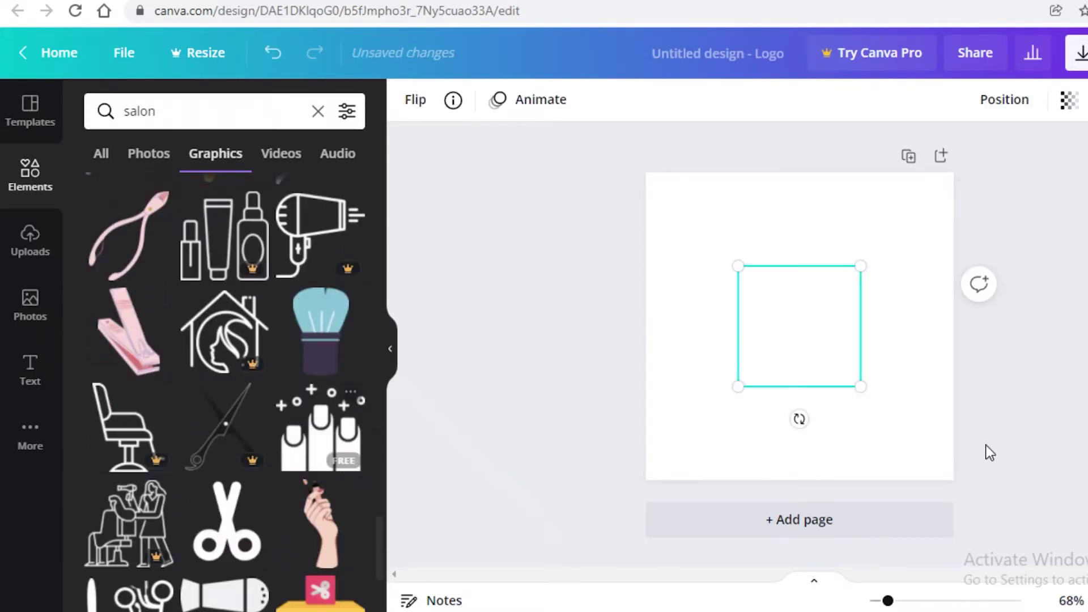
drag(834, 316, 762, 379)
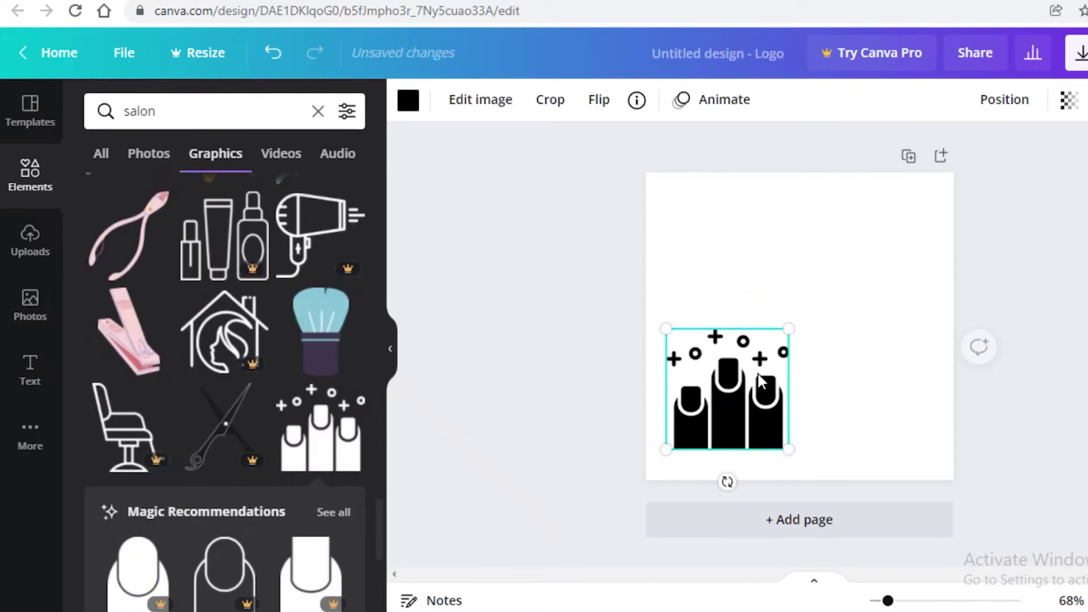
drag(786, 330, 838, 280)
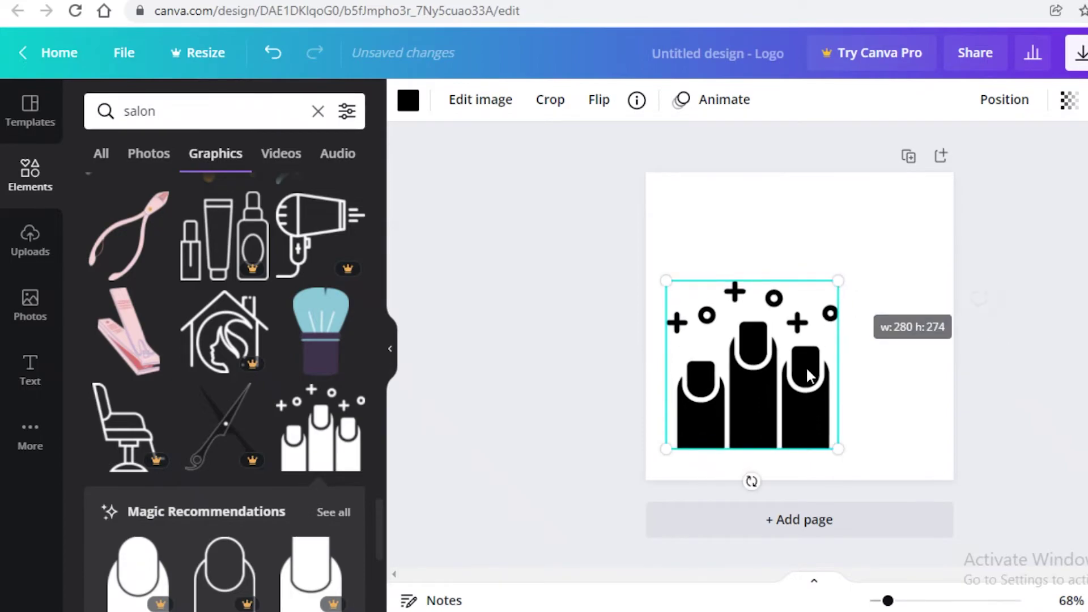
drag(780, 397, 765, 435)
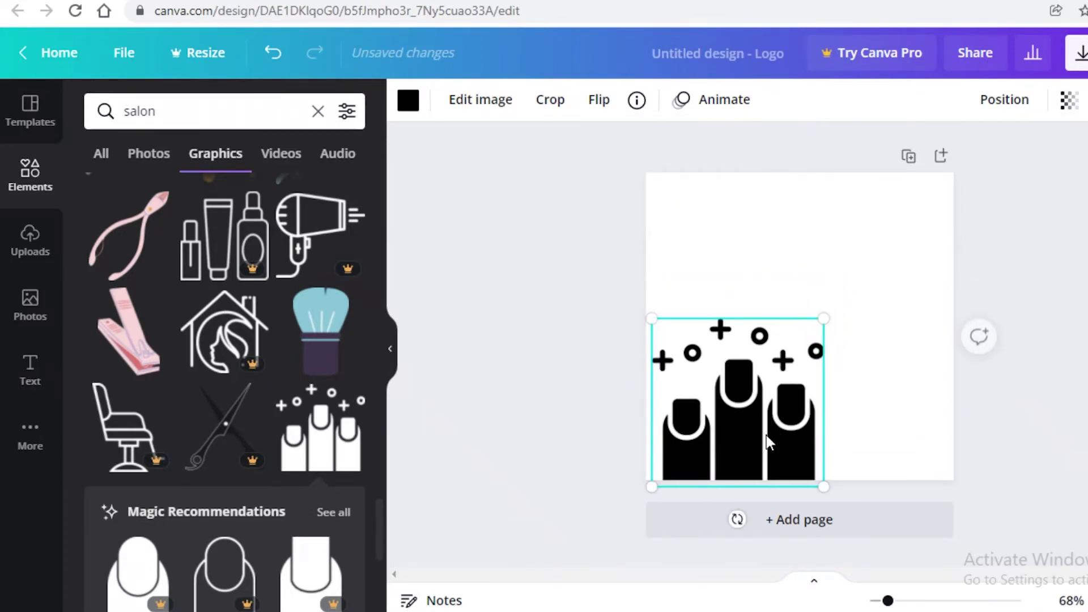
click(407, 101)
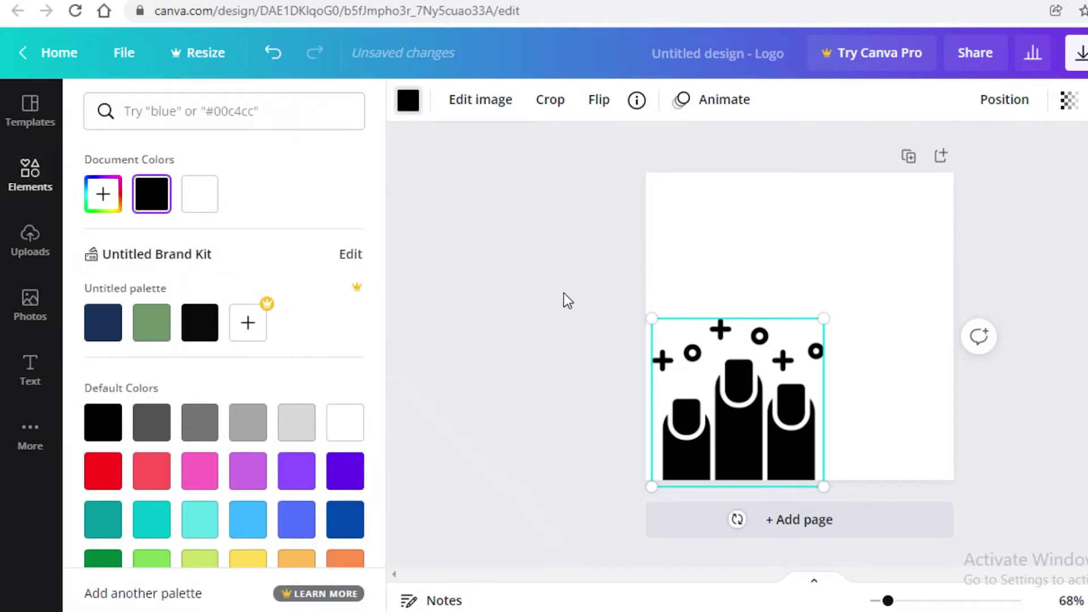
click(536, 289)
scroll(190, 431, down, 5)
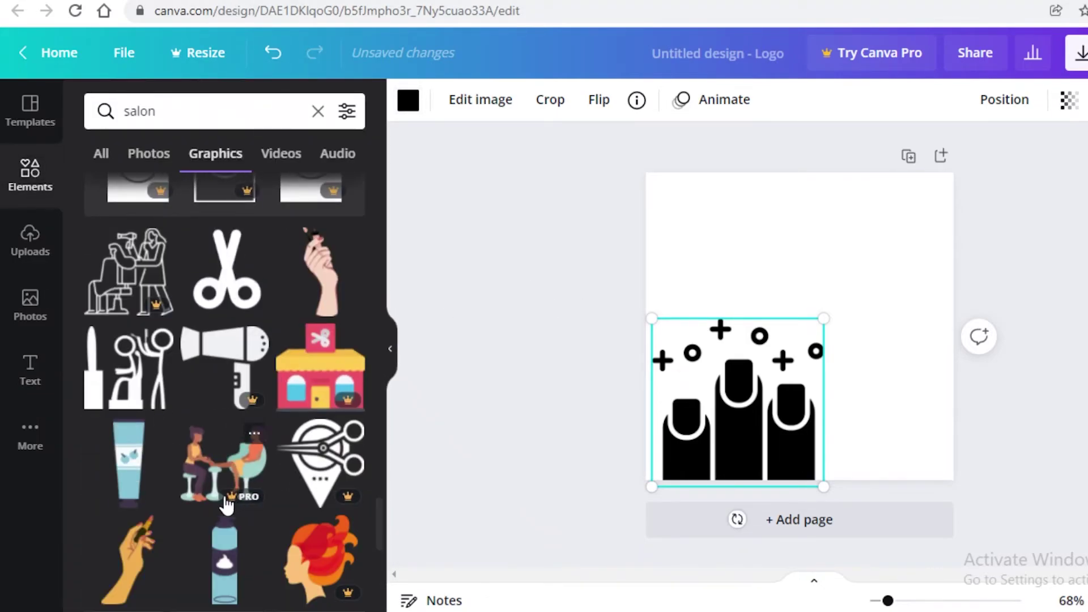
Step: Add a coral-red four-point sparkle graphic and place a smaller copy at the upper left
click(210, 111)
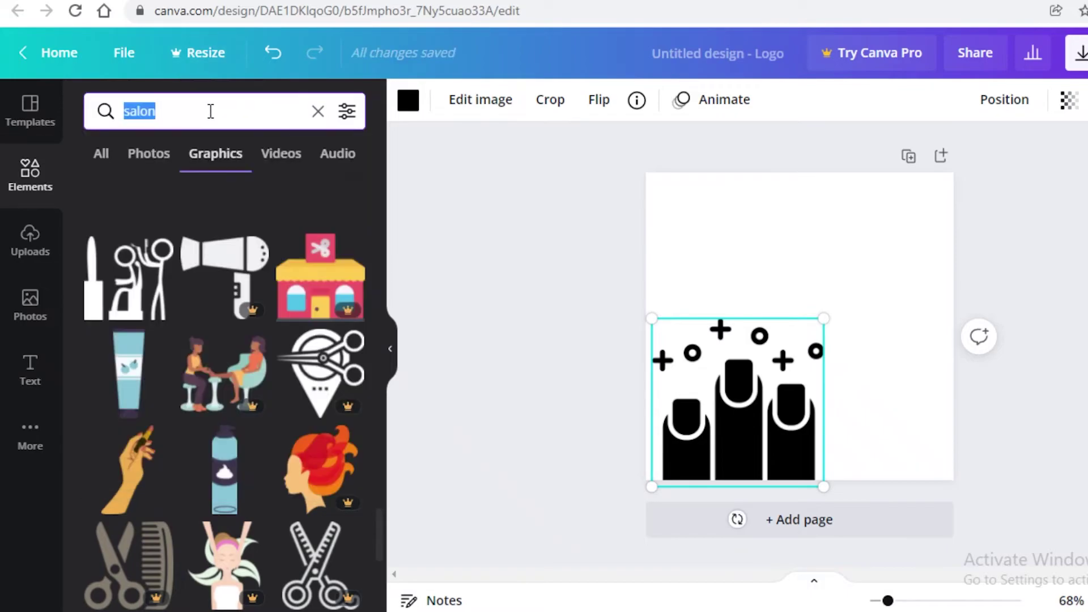
text(spar)
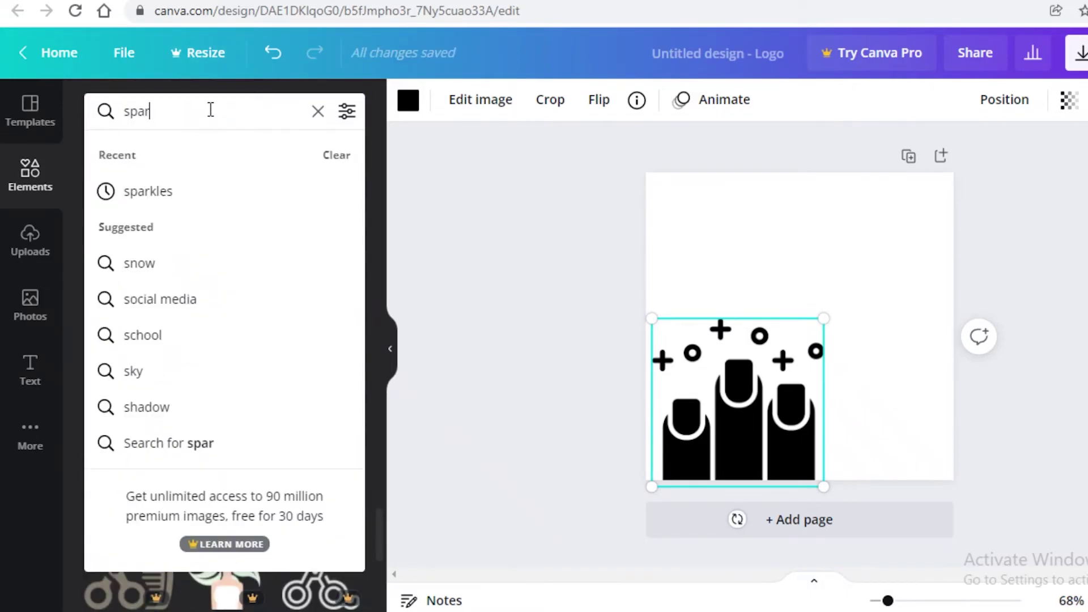
click(174, 189)
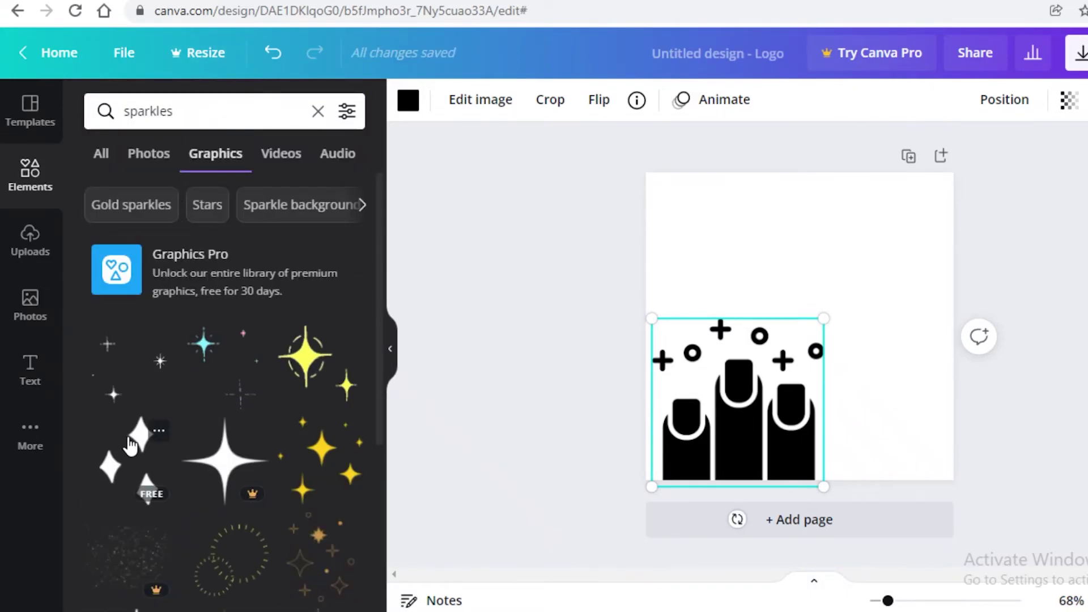
click(150, 485)
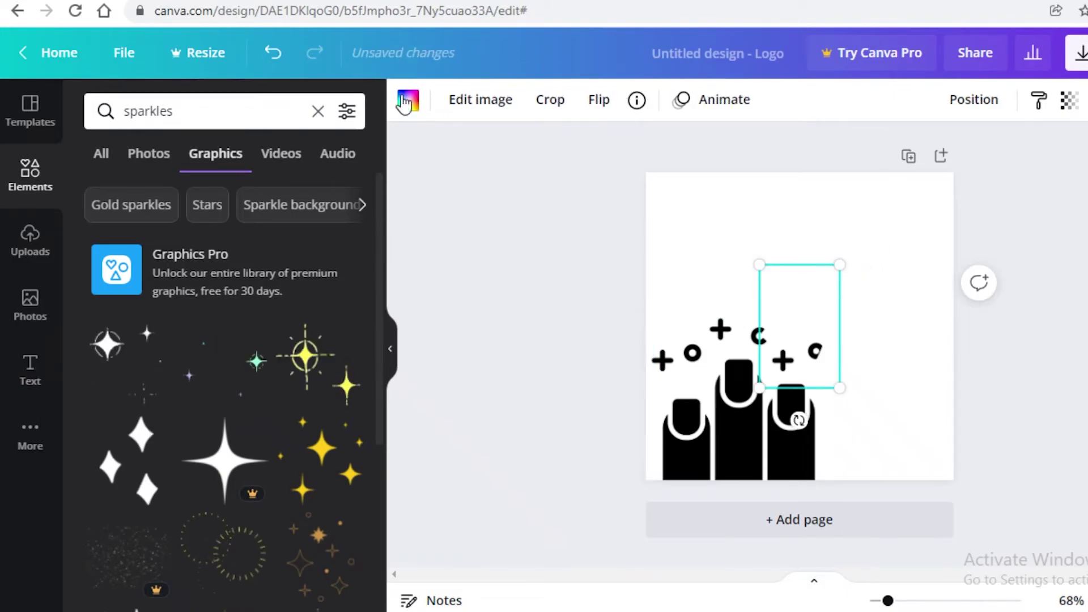
click(408, 100)
click(143, 456)
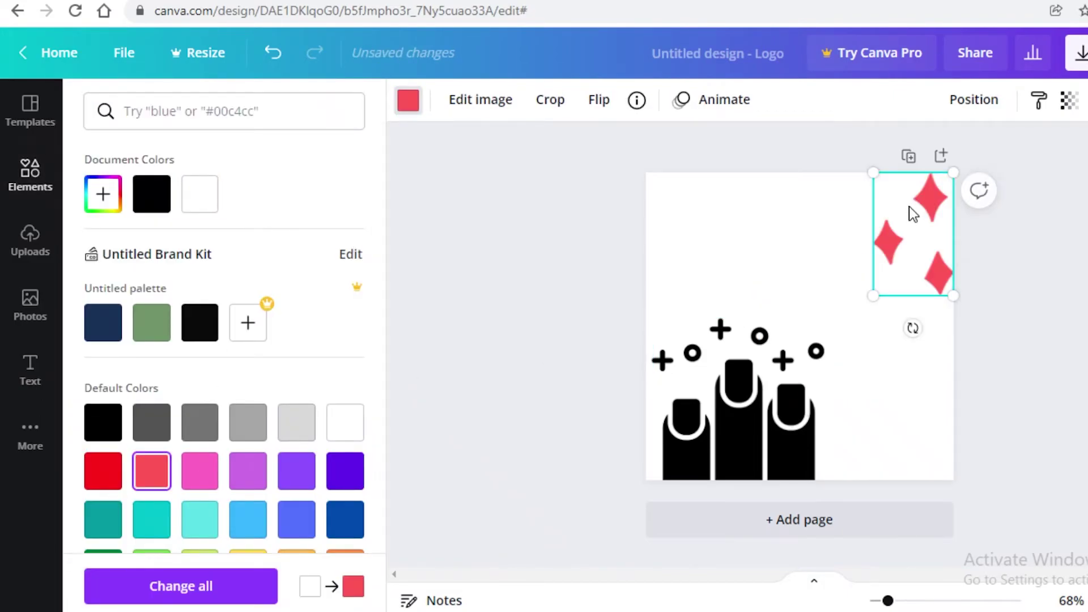
key(ctrl+d)
drag(913, 214, 703, 237)
drag(737, 308, 692, 158)
drag(680, 248, 680, 297)
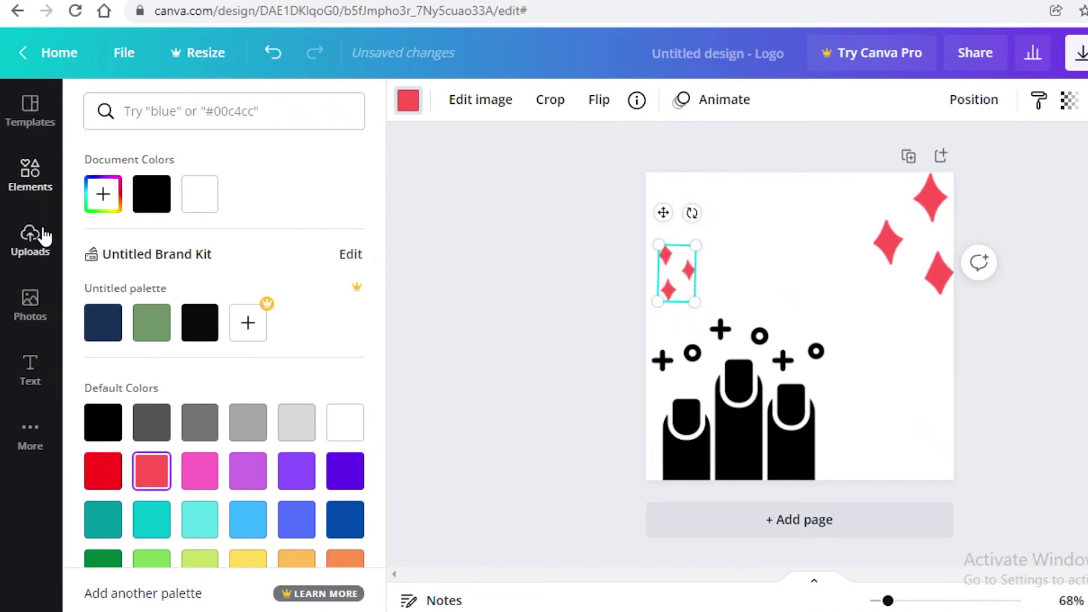
Step: Add a red outlined sparkle at the bottom right and lower the filled diamonds slightly
click(40, 194)
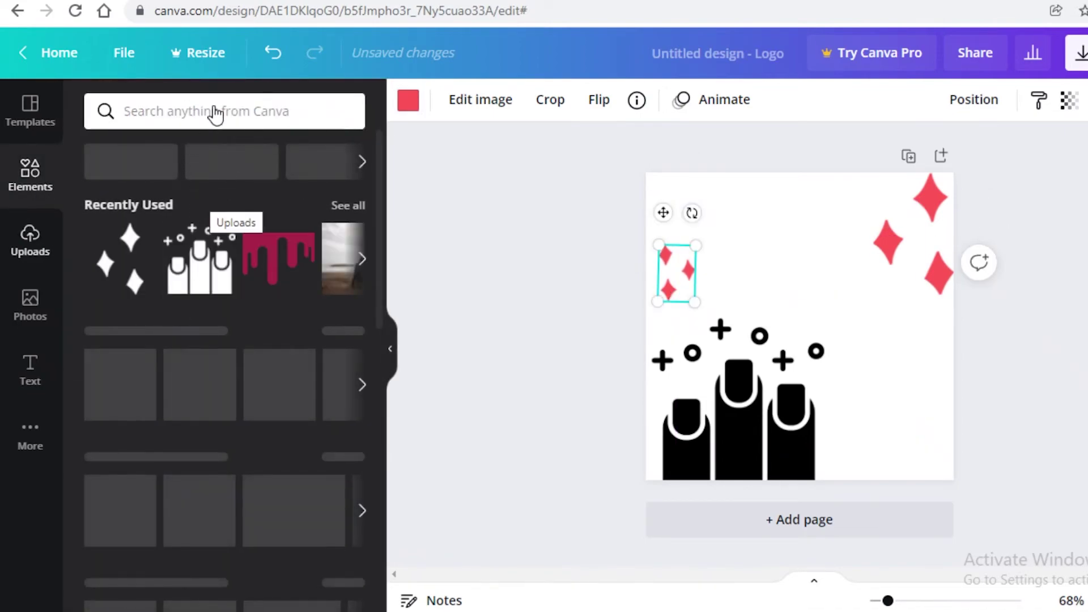
click(214, 113)
click(161, 177)
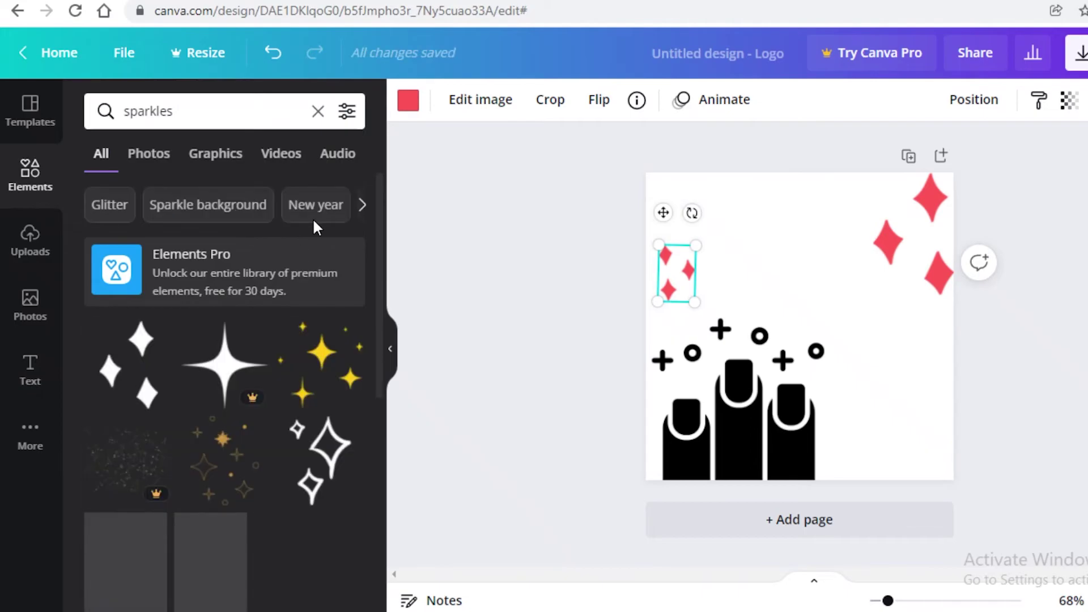
scroll(309, 272, down, 3)
click(212, 156)
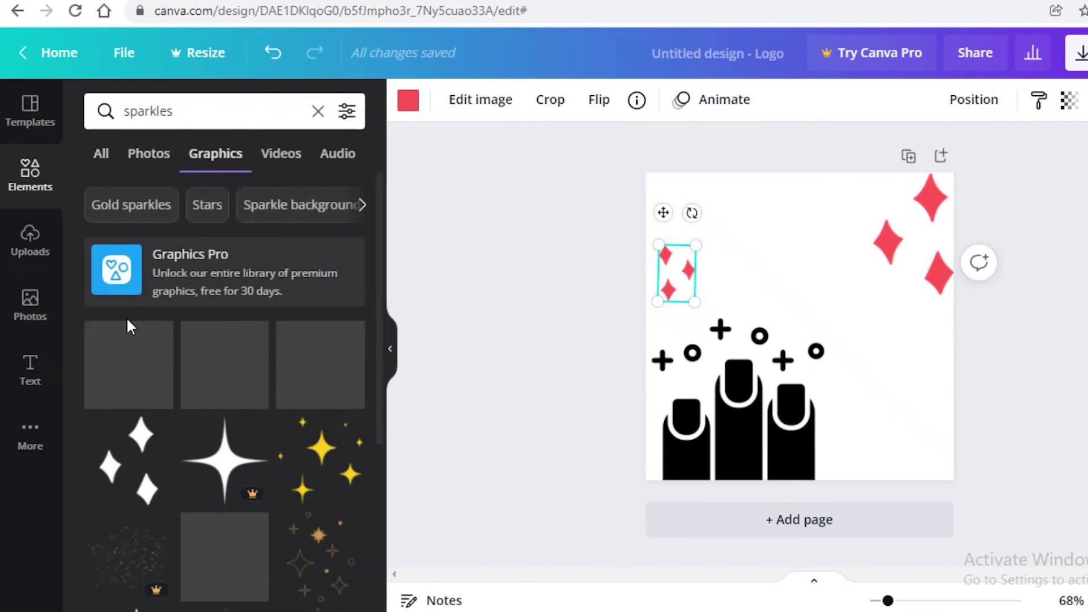
scroll(127, 317, down, 10)
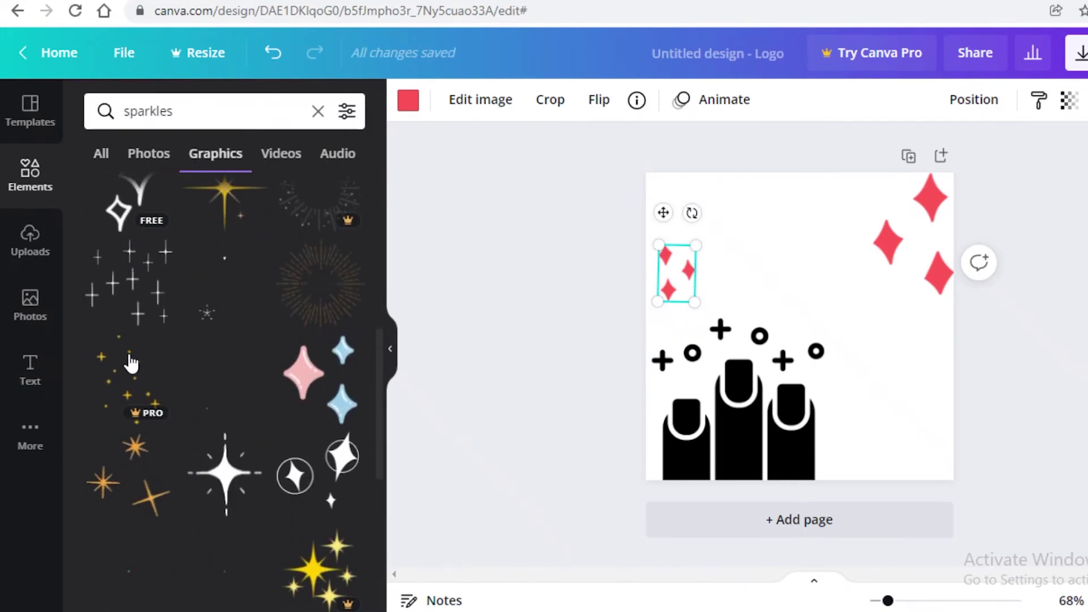
scroll(121, 304, up, 2)
click(134, 311)
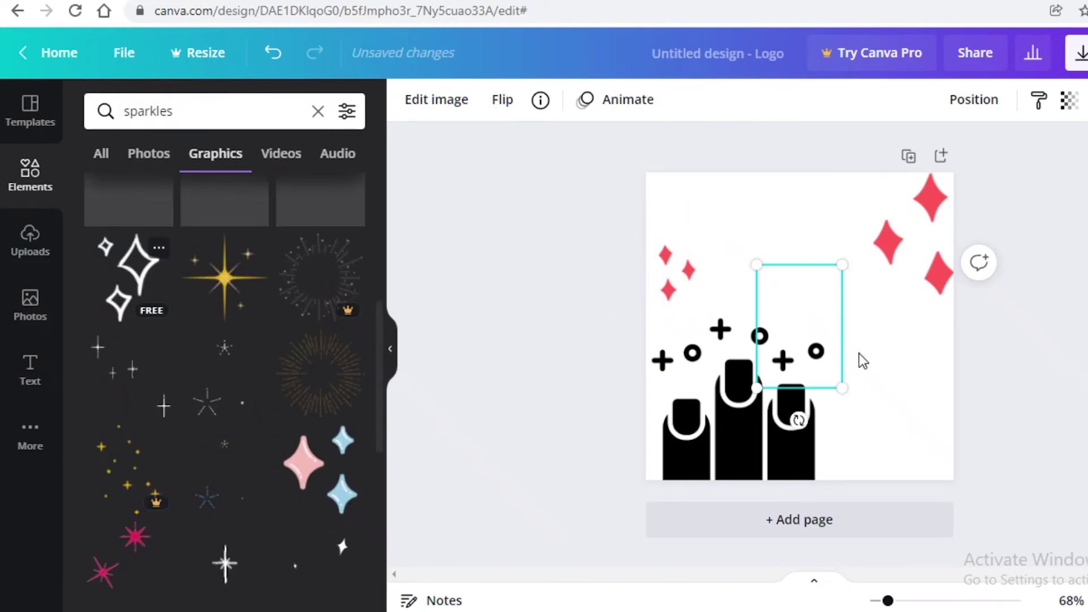
click(408, 100)
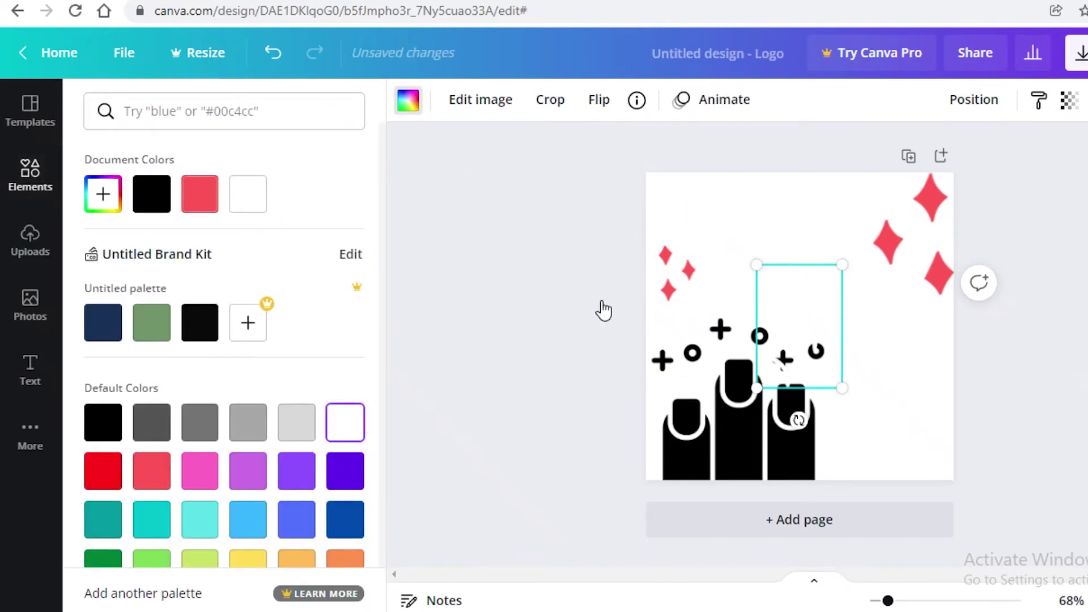
click(199, 194)
drag(827, 340, 912, 430)
drag(918, 277, 918, 306)
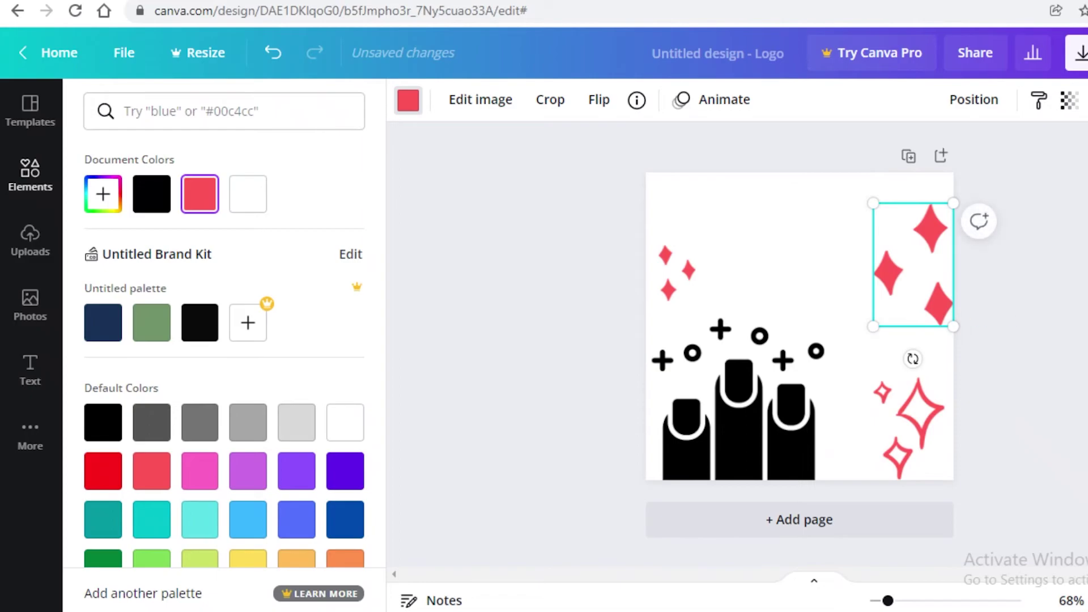
click(30, 175)
click(32, 384)
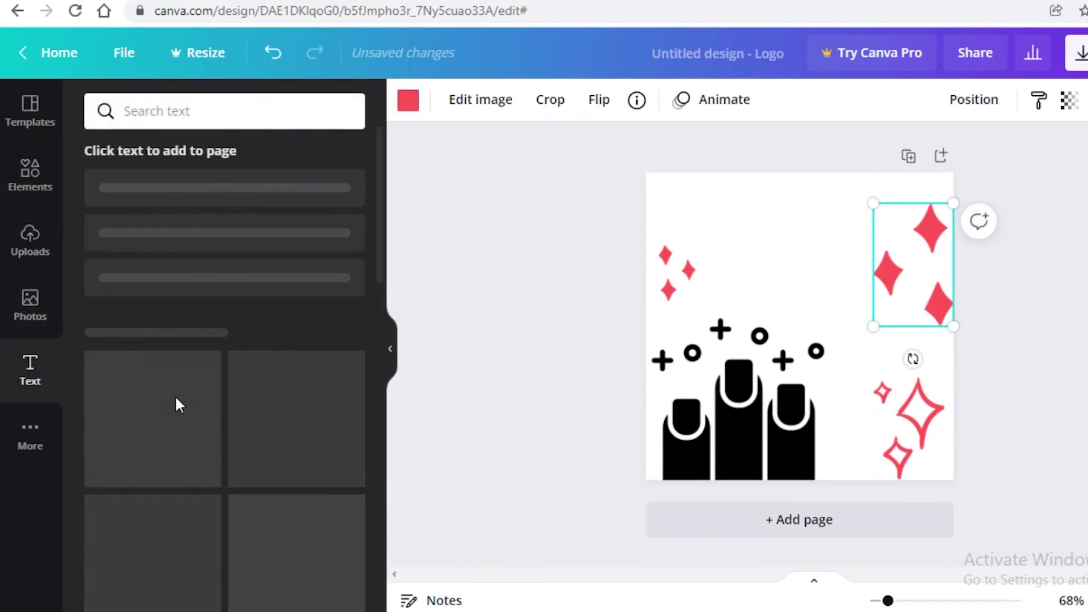
Step: Add a 'SASHAS SALON' heading and move it up above the nail icon
click(248, 209)
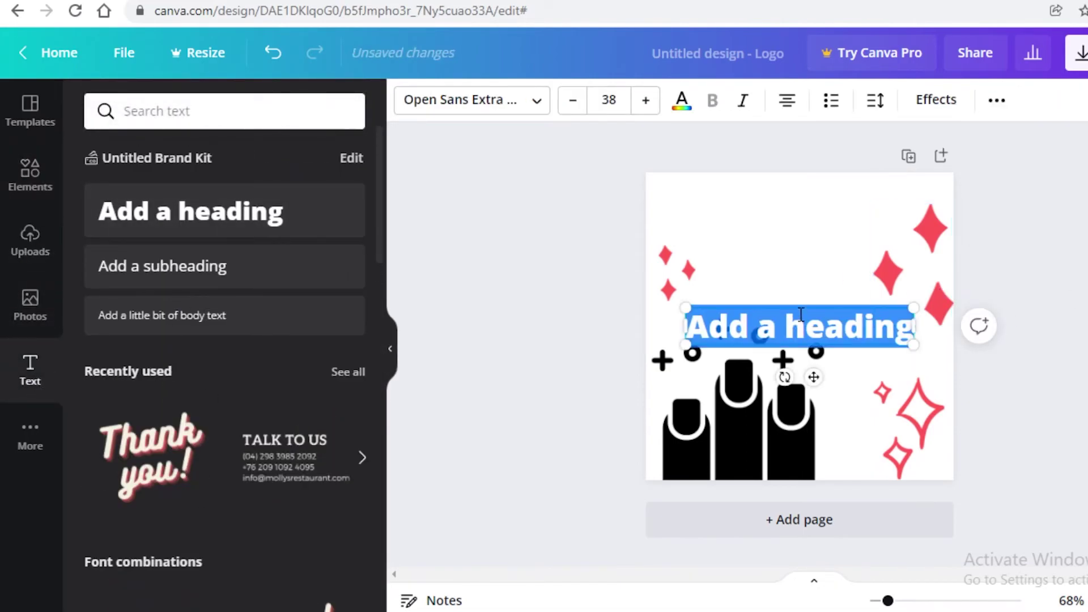
text(SASH)
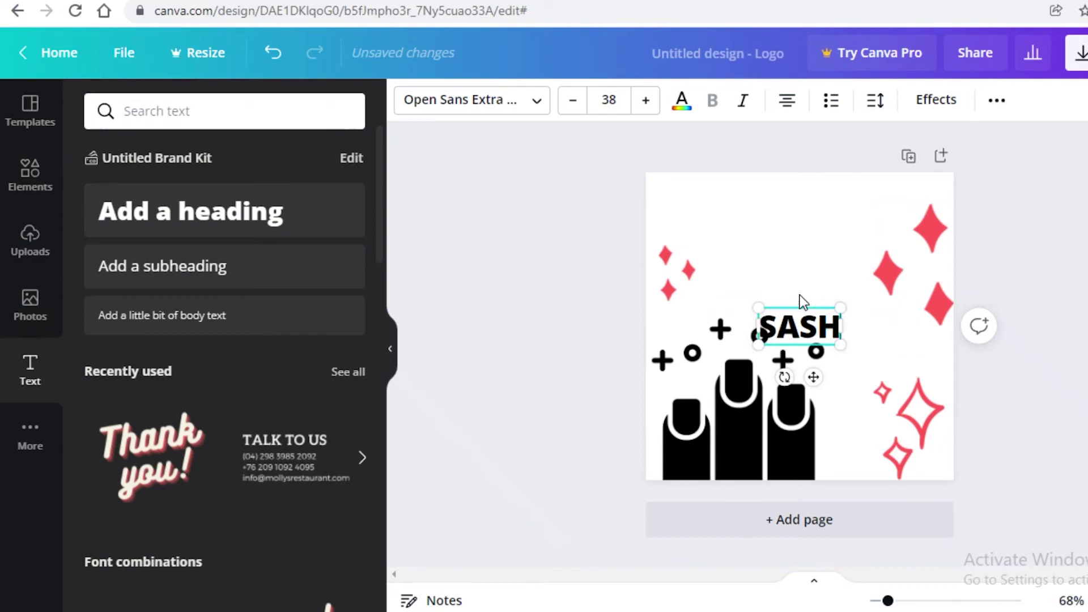
text(AS SALON)
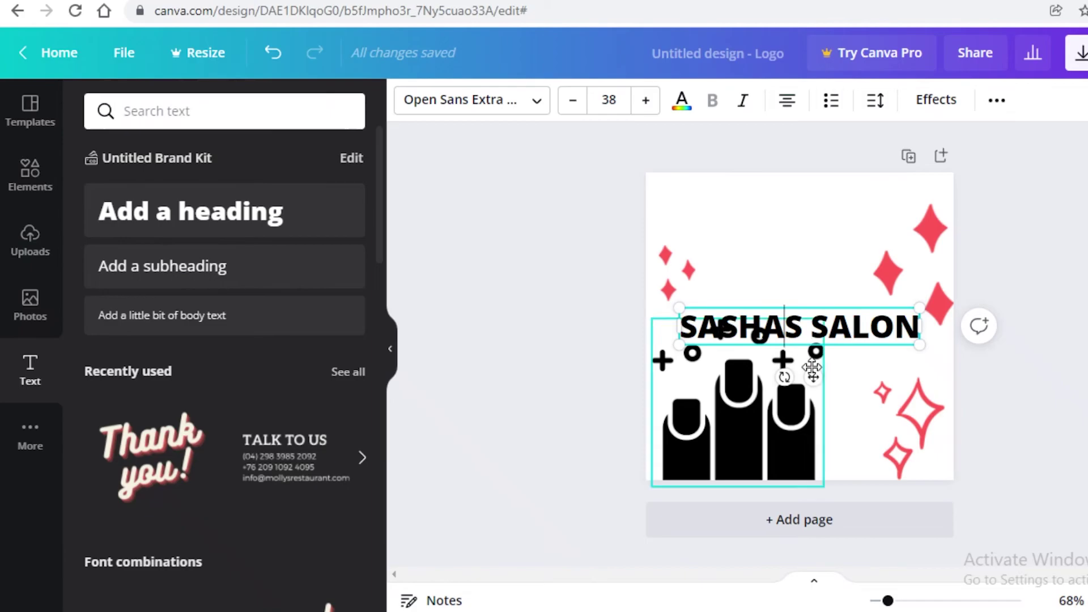
drag(802, 333, 795, 280)
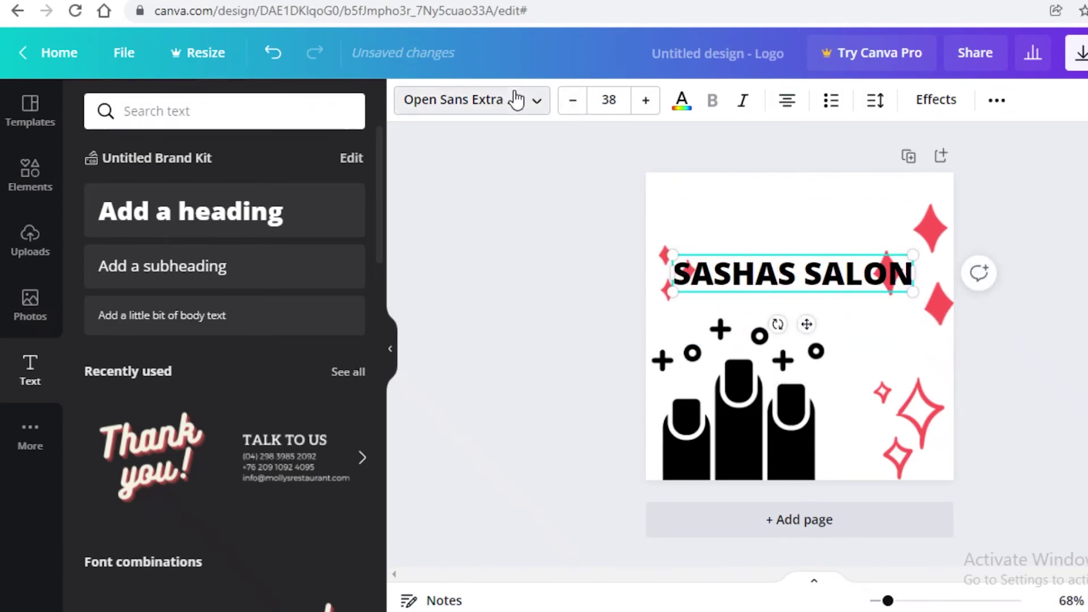
Step: After trying Prompt Bold and Anonymous Pro, set the heading in the Alegreya serif font
click(513, 99)
scroll(145, 365, down, 1)
scroll(144, 317, up, 1)
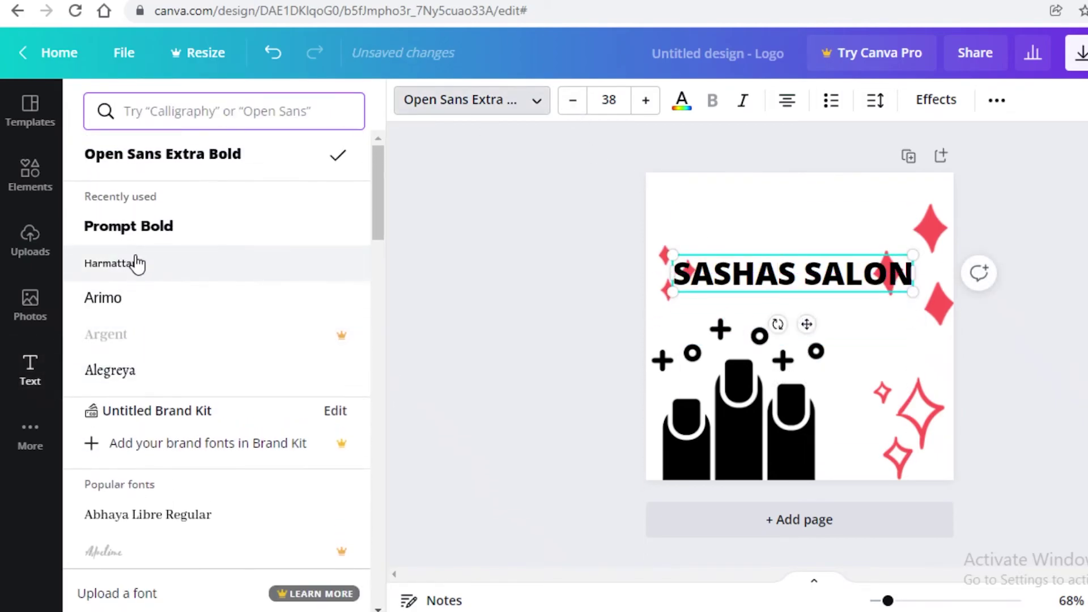
click(133, 226)
scroll(168, 320, down, 6)
click(170, 299)
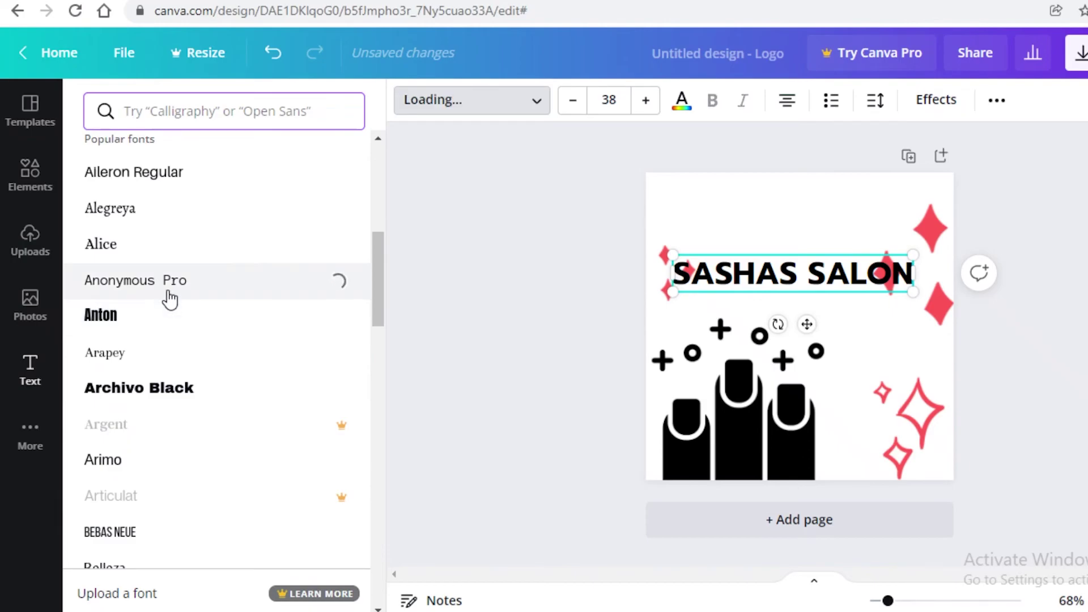
scroll(189, 310, down, 5)
scroll(163, 294, up, 8)
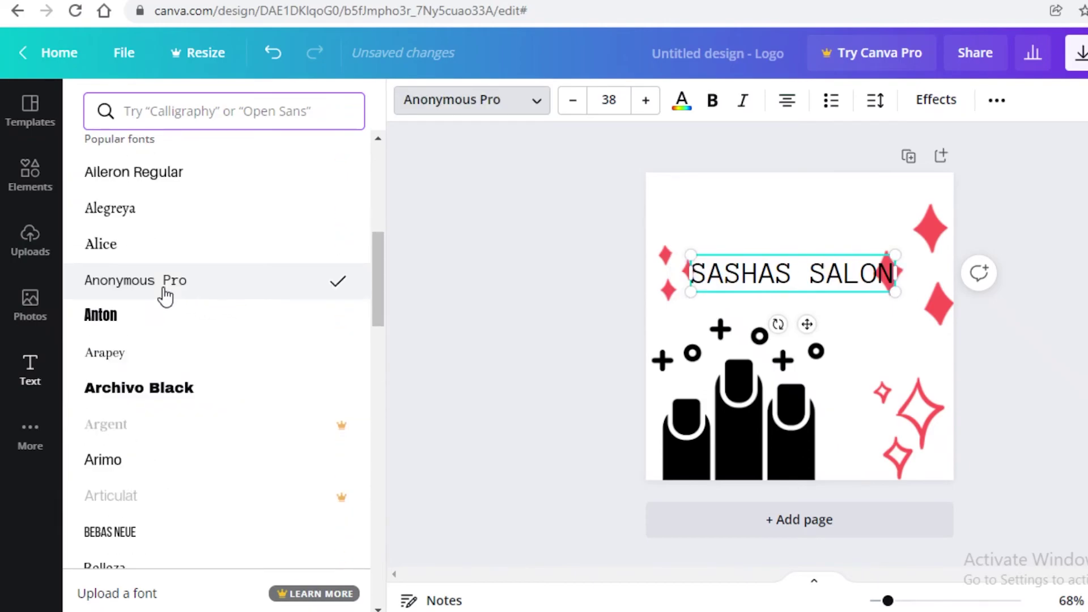
scroll(180, 313, down, 3)
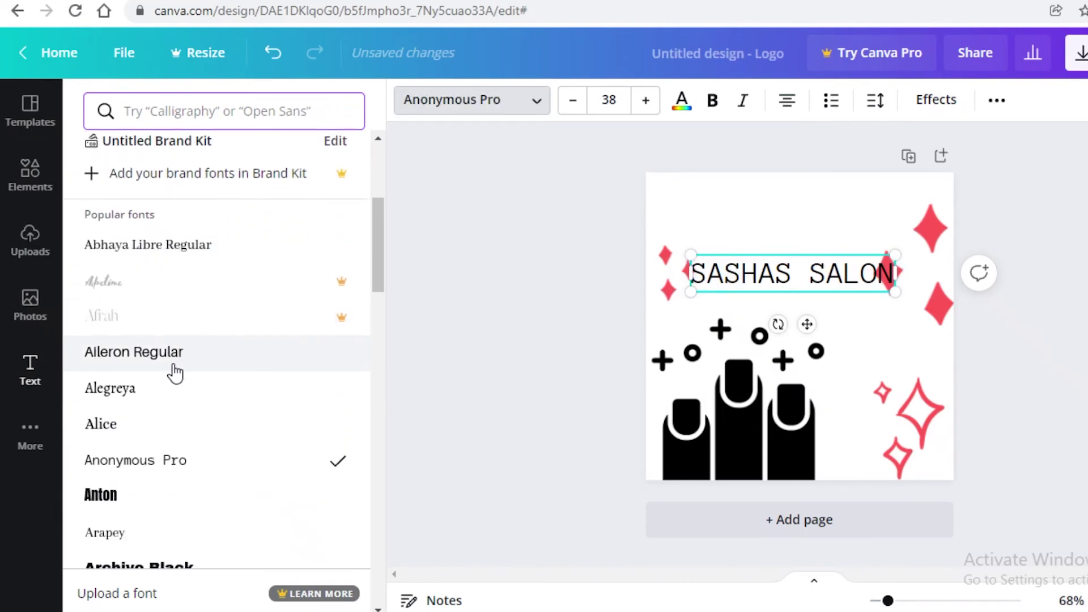
click(157, 396)
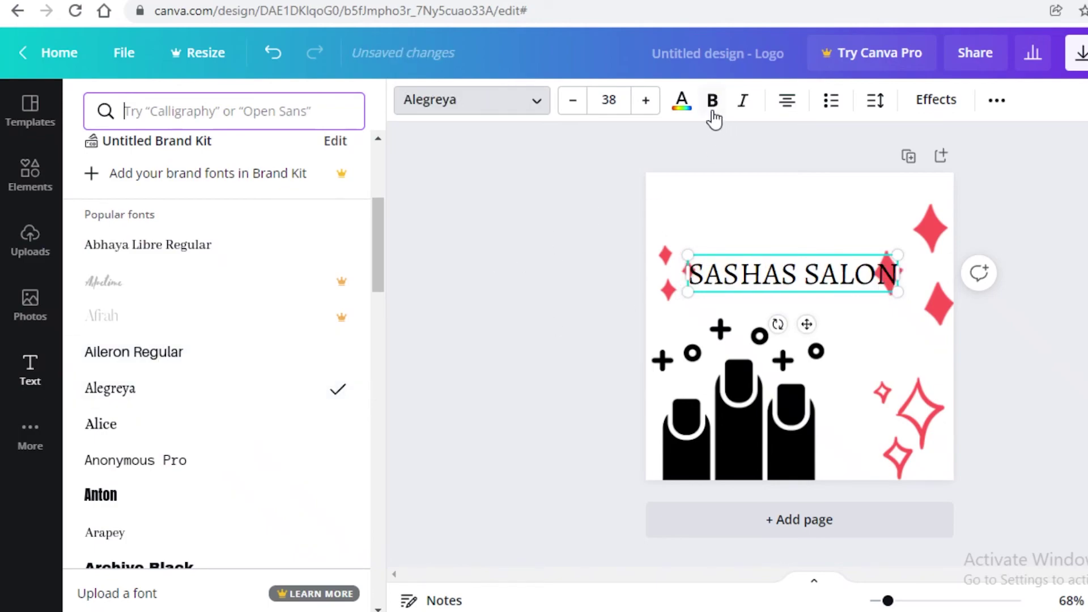
click(953, 101)
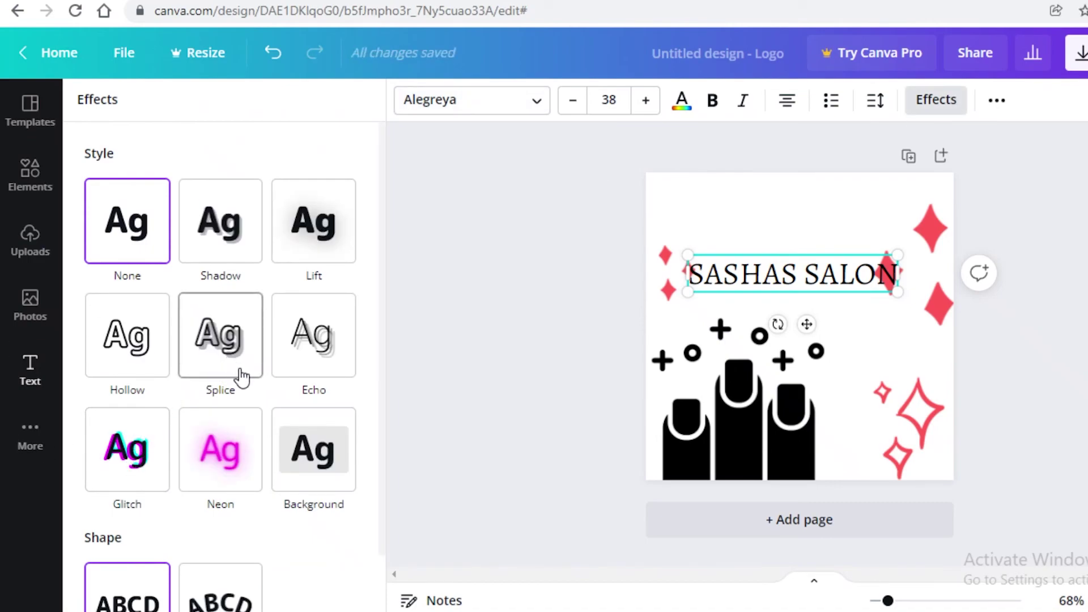
Step: Apply the Neon effect to the heading and colour it bright red
click(222, 437)
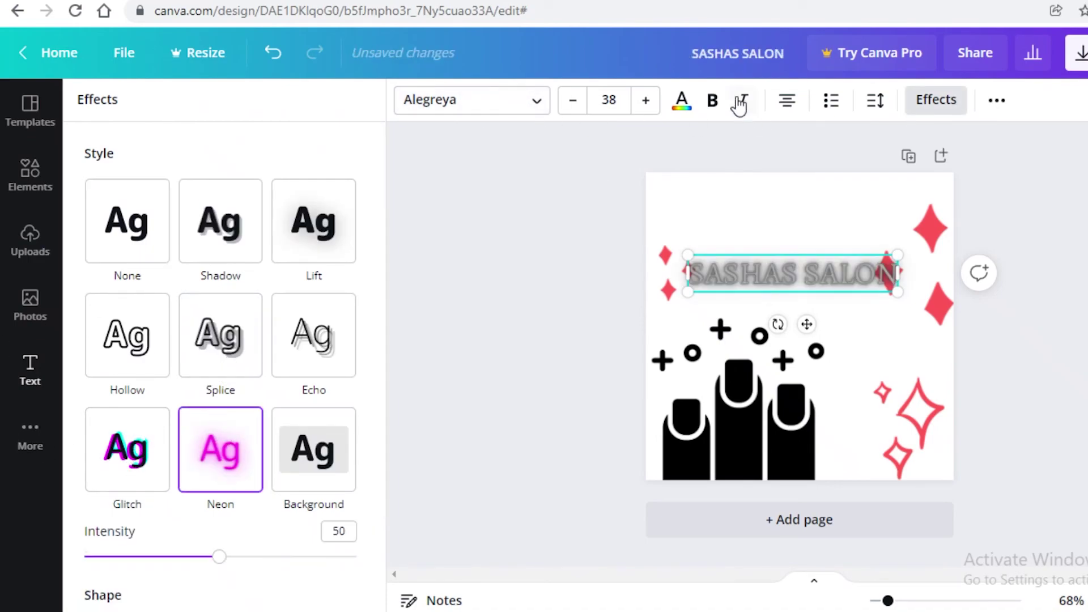
click(682, 101)
click(200, 195)
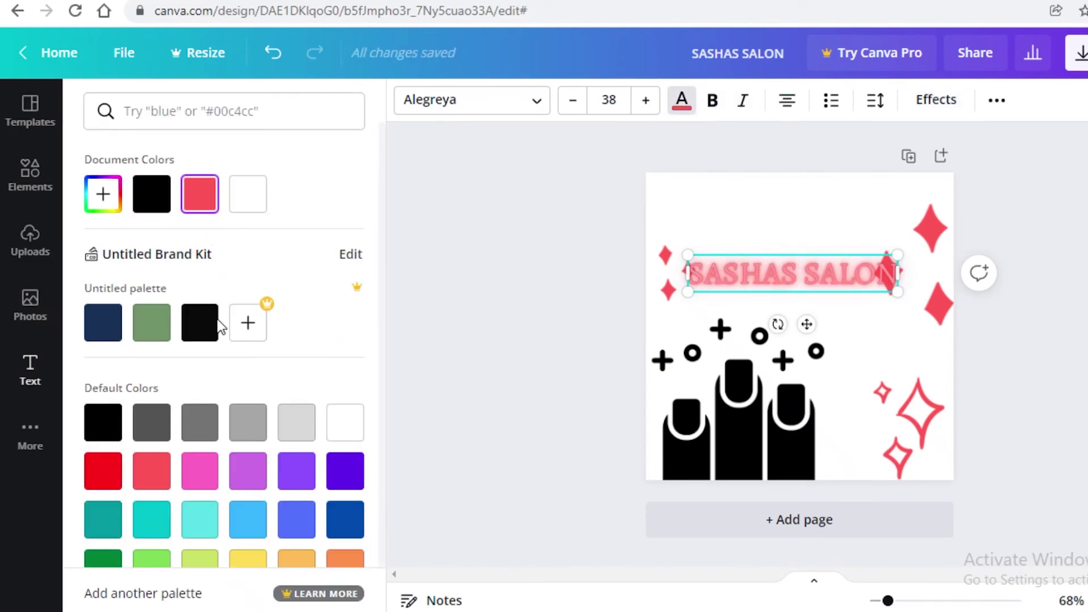
click(110, 481)
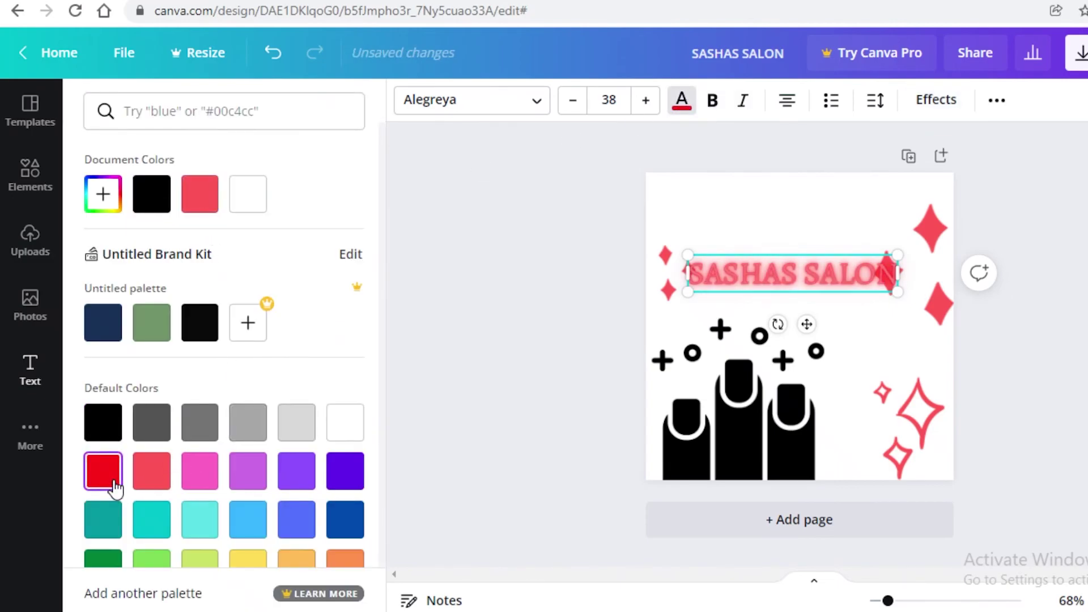
click(857, 278)
Step: Move the heading to the top and rearrange the outlined and filled sparkles on the right
drag(793, 279, 800, 225)
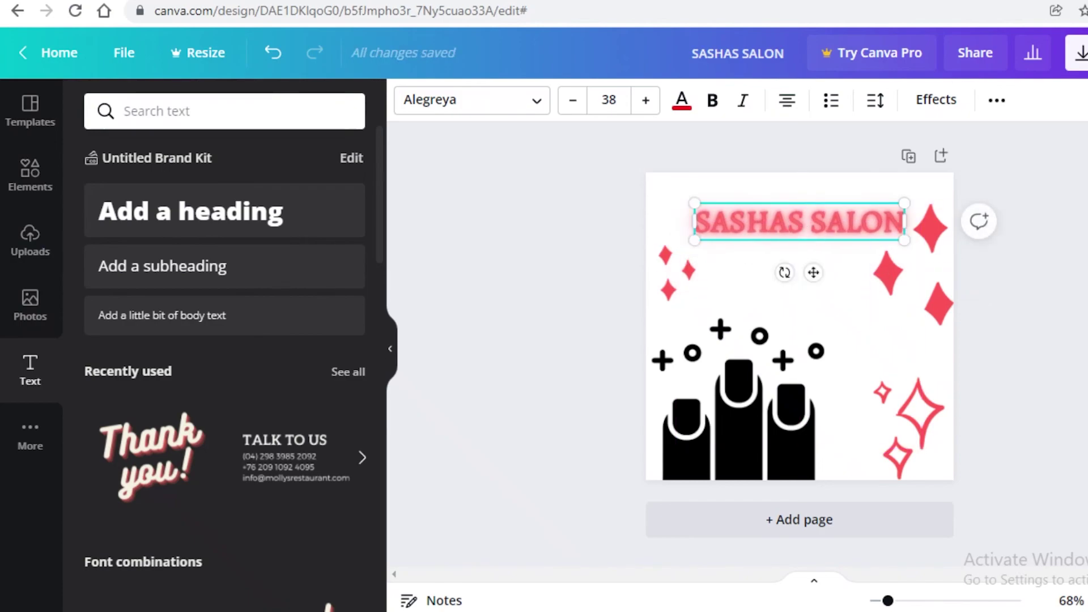
click(922, 282)
click(902, 234)
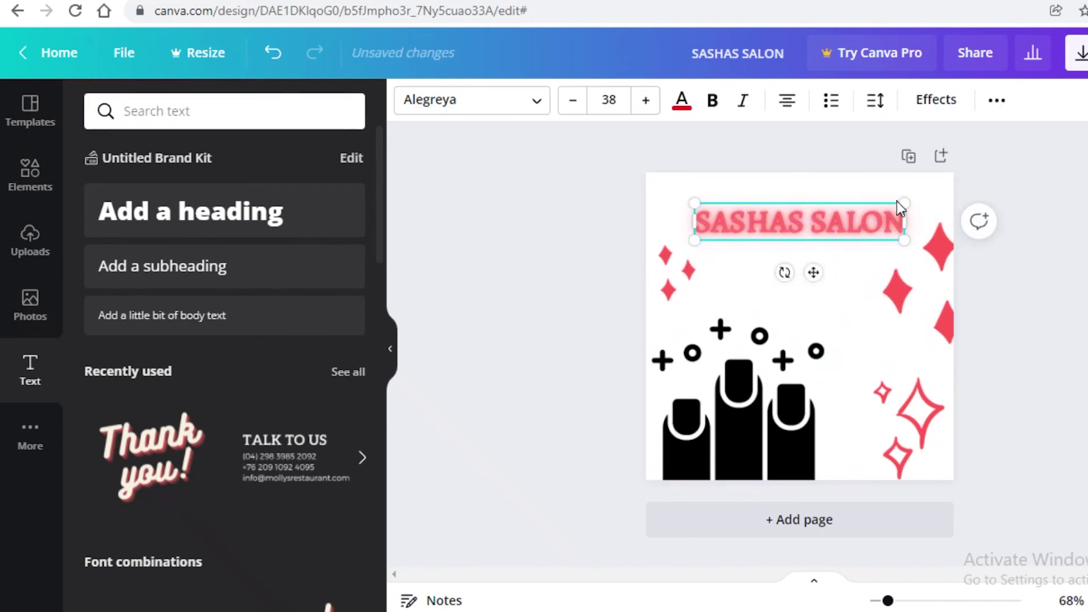
click(927, 247)
drag(918, 391, 888, 377)
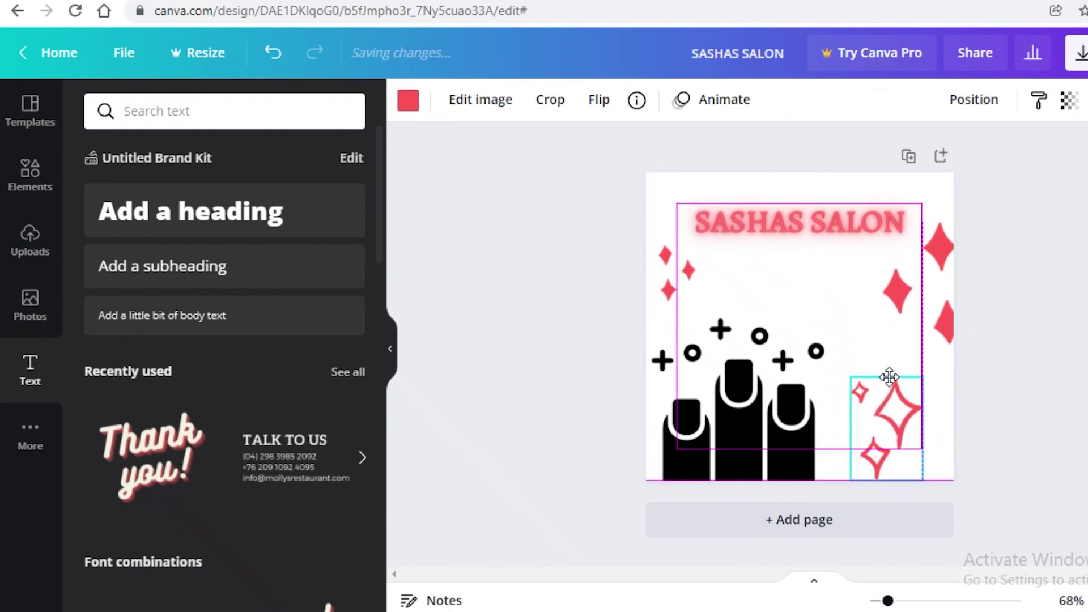
drag(912, 303, 916, 321)
key(Escape)
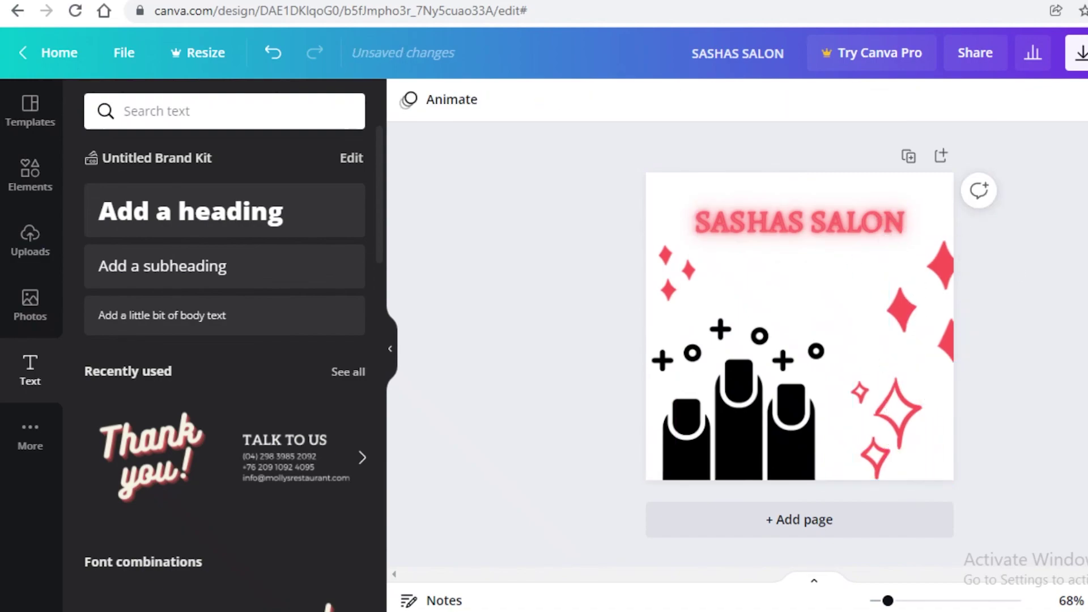